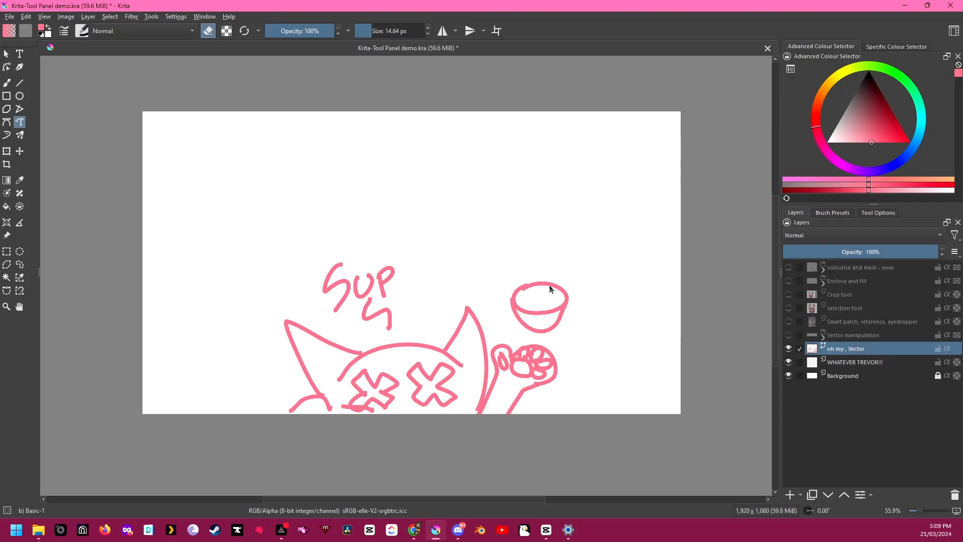
Step: Draw steam marks, a handle and a wavy liquid line on the cup, and two hearts with a curved stroke beside the cat
left_click_drag(574, 267, 568, 276)
mouse_move(517, 300)
left_mouse_down()
mouse_move(550, 296)
mouse_move(564, 308)
left_mouse_up()
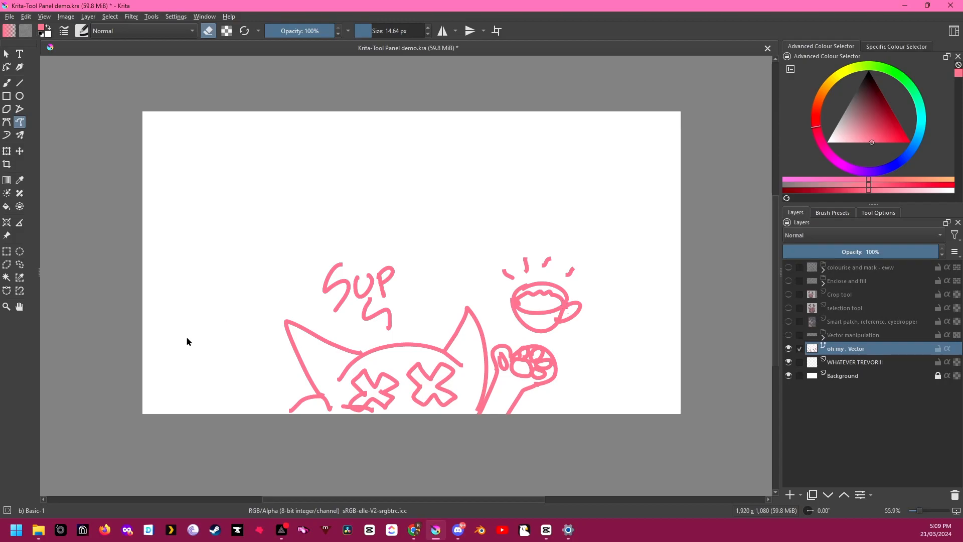
mouse_move(282, 383)
left_mouse_down()
mouse_move(251, 362)
mouse_move(212, 365)
mouse_move(187, 340)
mouse_move(207, 341)
mouse_move(220, 324)
mouse_move(231, 354)
left_mouse_up()
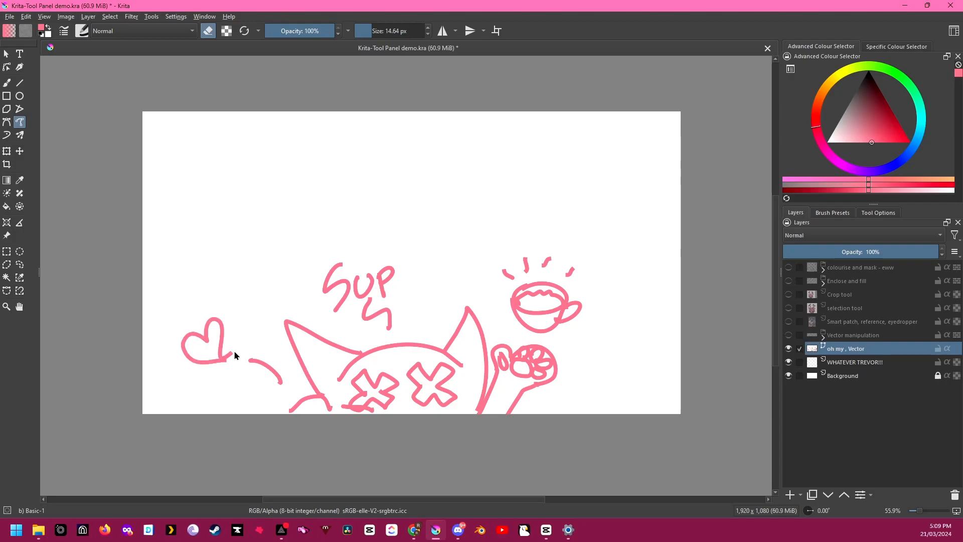
mouse_move(245, 300)
left_mouse_down()
mouse_move(230, 303)
mouse_move(254, 286)
mouse_move(247, 318)
mouse_move(262, 334)
left_mouse_up()
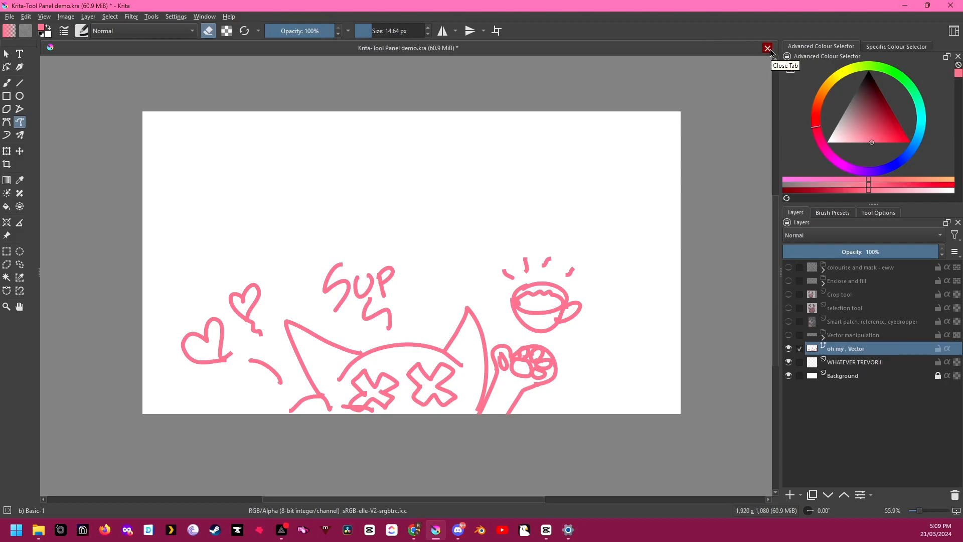
Step: Draw an arrow pointing left in the canvas's upper-left corner, and close the document with its changes saved
key("ctrl+s")
mouse_move(285, 165)
left_mouse_down()
mouse_move(144, 159)
mouse_move(205, 194)
left_mouse_up()
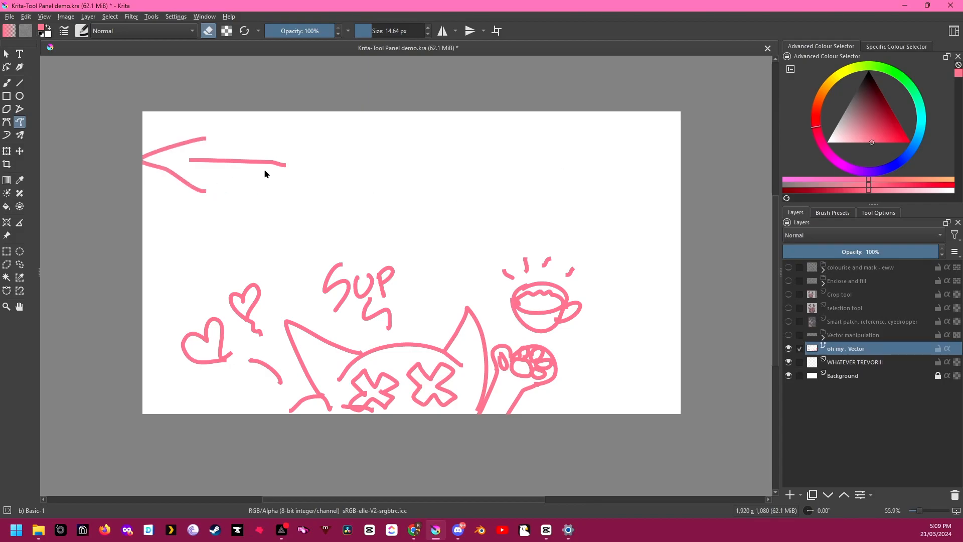
left_click(767, 48)
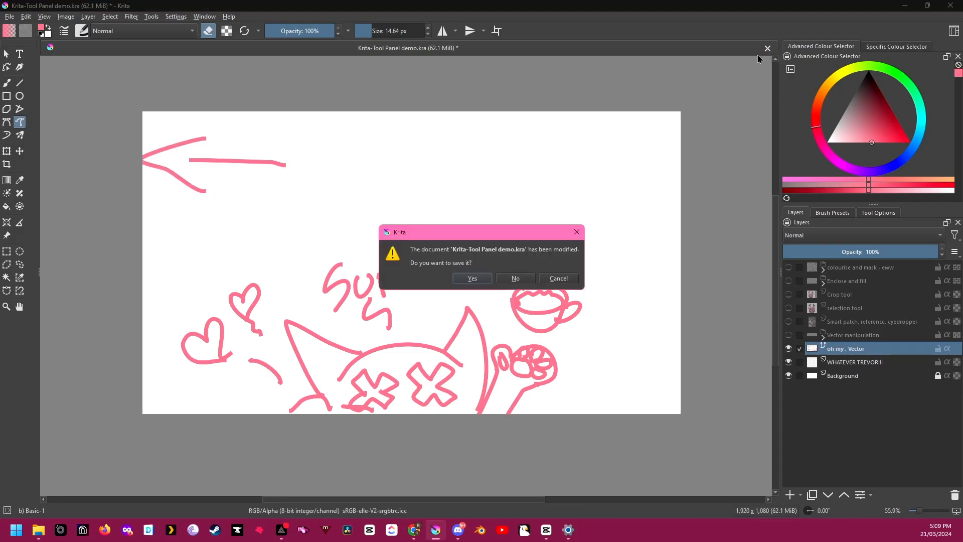
left_click(500, 279)
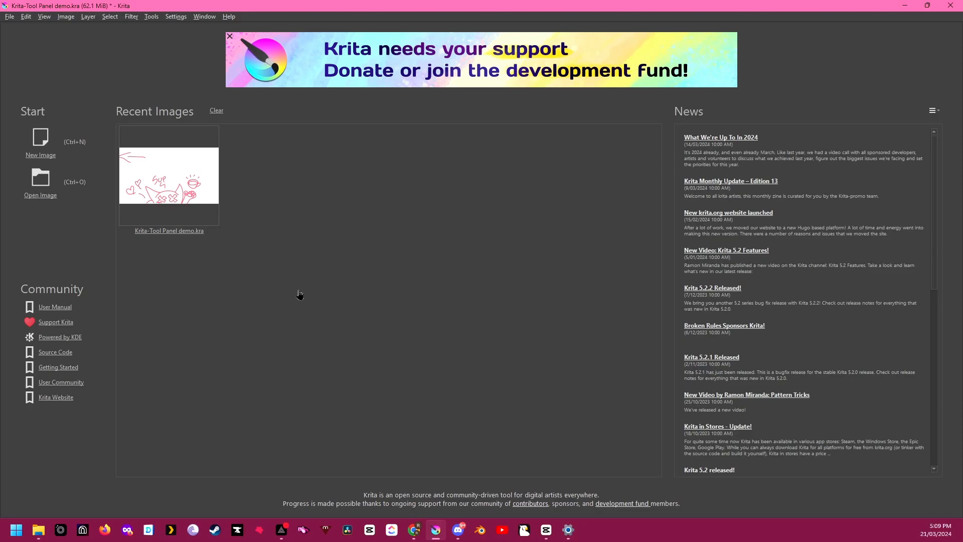
Step: Look over the Krita website's homepage in Chrome and the news list on the Krita start screen
scroll(935, 233, "down", 1)
scroll(934, 233, "up", 1)
mouse_move(414, 530)
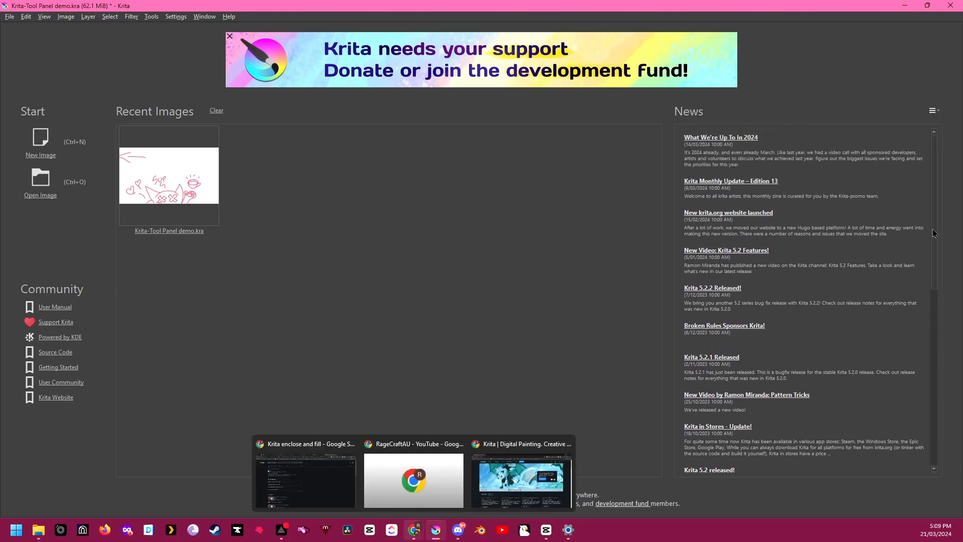
left_click(500, 491)
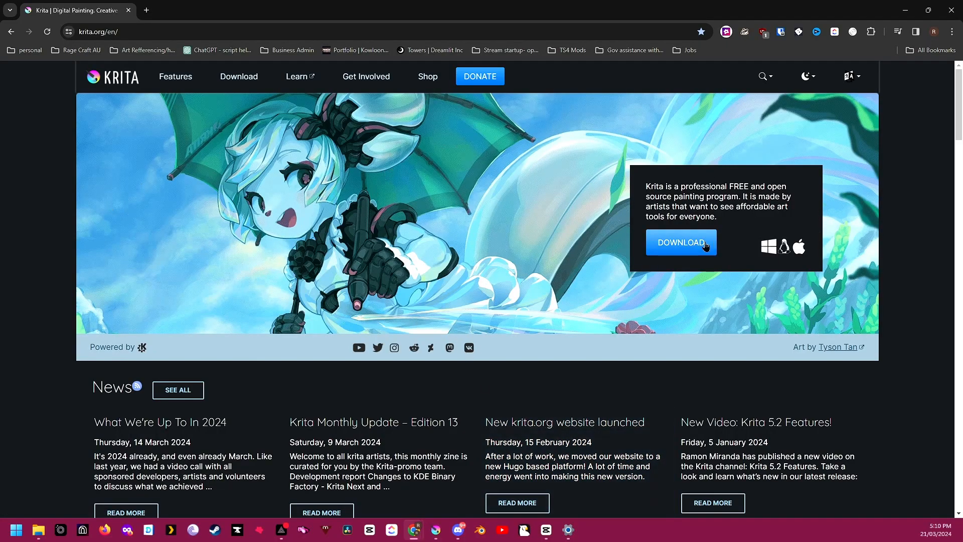
scroll(413, 351, "down", 5)
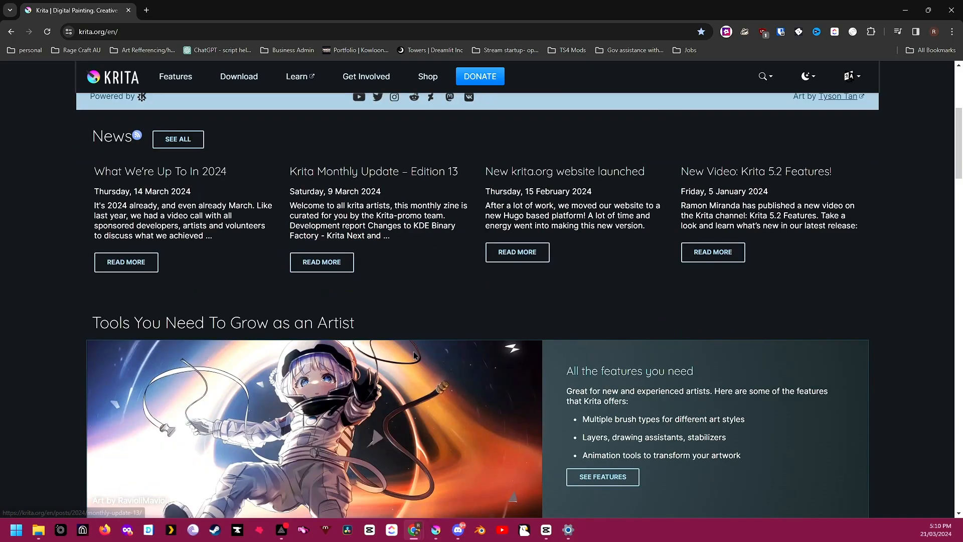
scroll(447, 317, "down", 5)
scroll(446, 321, "up", 10)
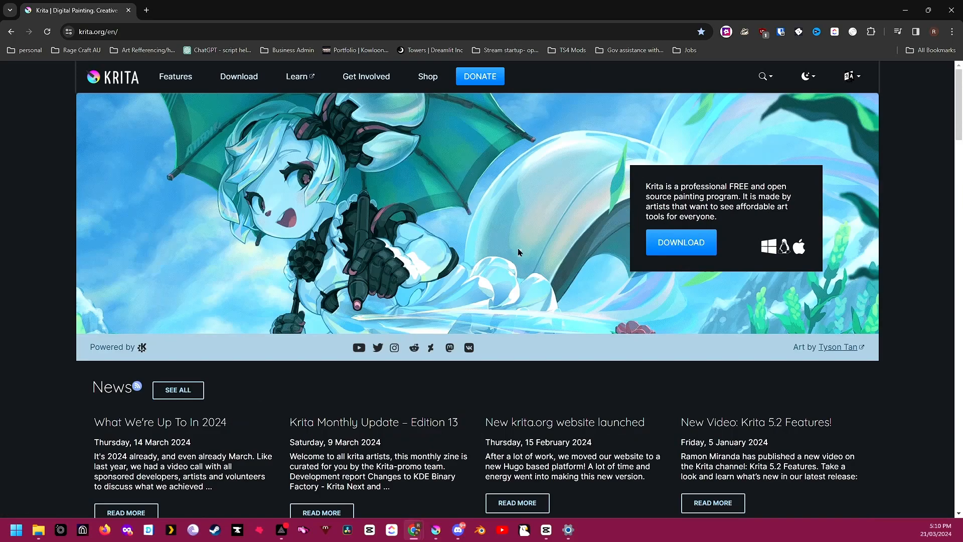
left_click(907, 14)
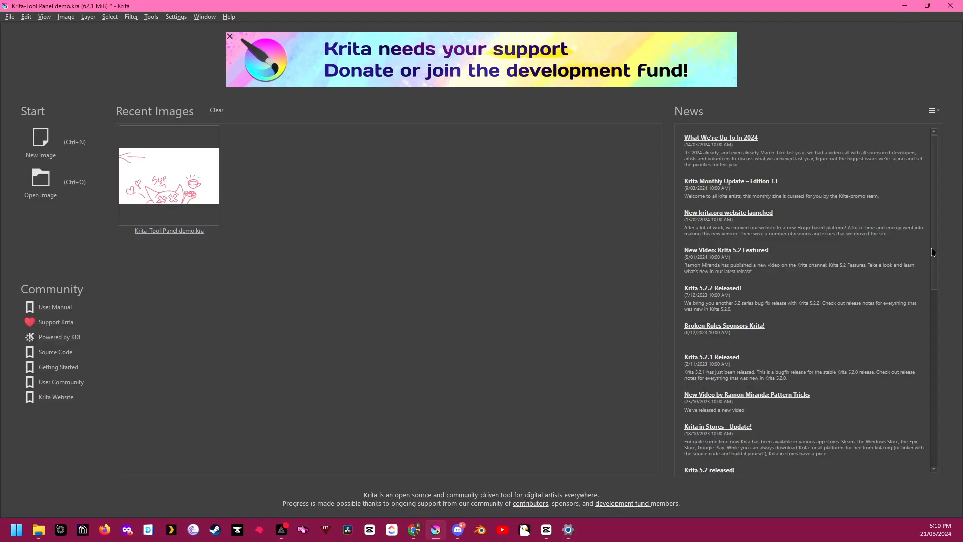
scroll(938, 242, "down", 3)
scroll(938, 242, "up", 3)
Step: Open the settings for a new custom document and examine its width, height, resolution and size-name fields
left_click(41, 149)
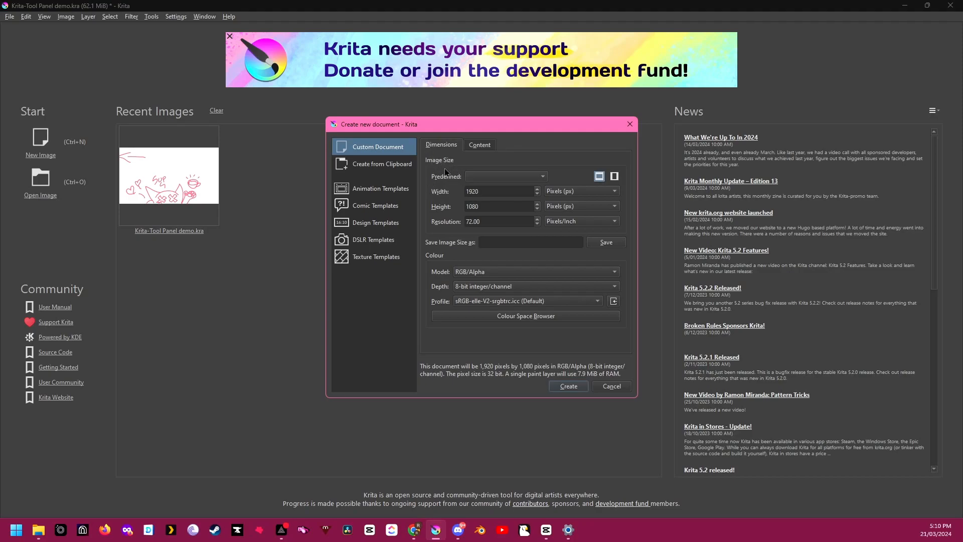
left_click(480, 193)
left_click(481, 208)
left_click_drag(482, 207, 463, 222)
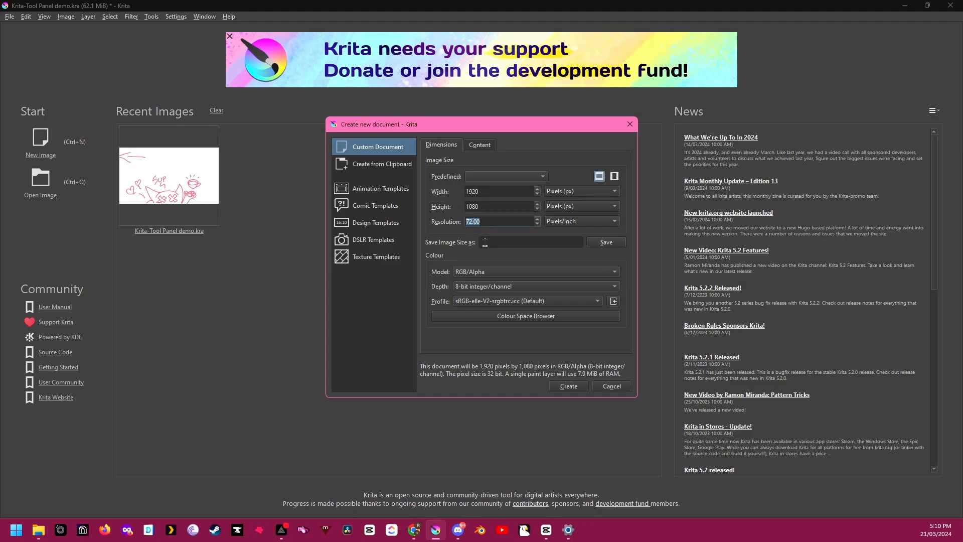
left_click(484, 243)
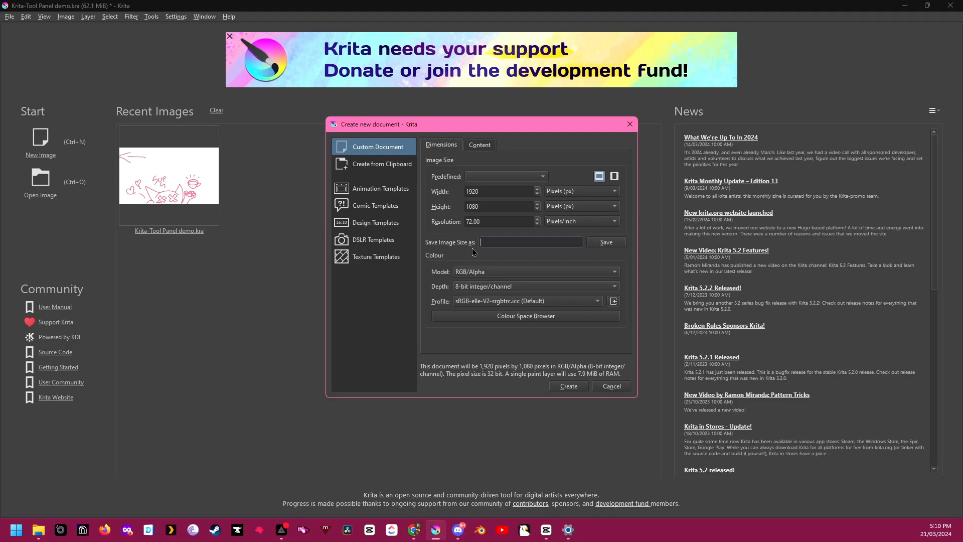
Step: Enter 1920x1080@72DPI as the name for the custom image size
type("ughwhfewhfuid")
key("ctrl+a")
key("BackSpace")
type("REEEEEEEEEEEEEEEEEEEEEE")
key("ctrl+a")
key("BackSpace")
type("1920x1080")
Step: Look through the predefined image sizes, including 1920x1080@72, and dismiss the new document without creating it
left_click(479, 178)
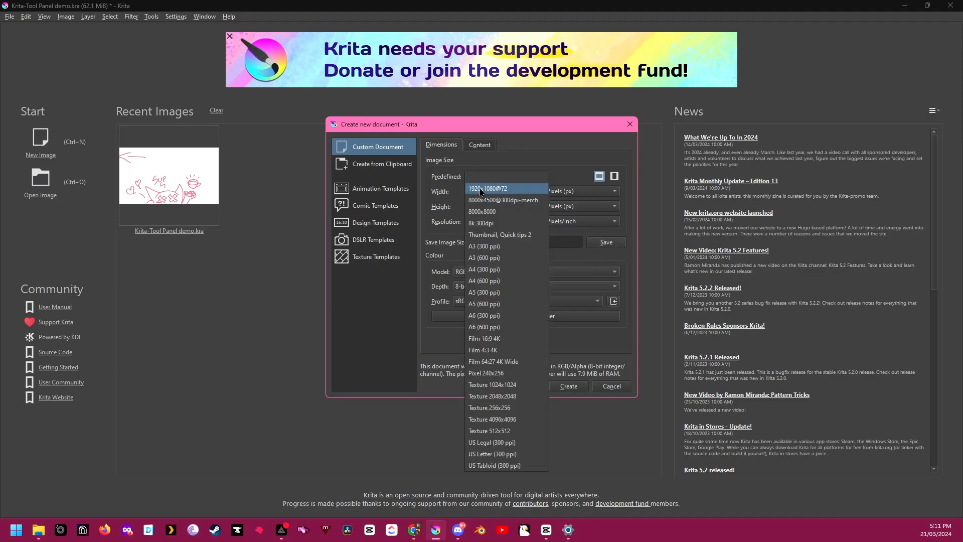
left_click(481, 189)
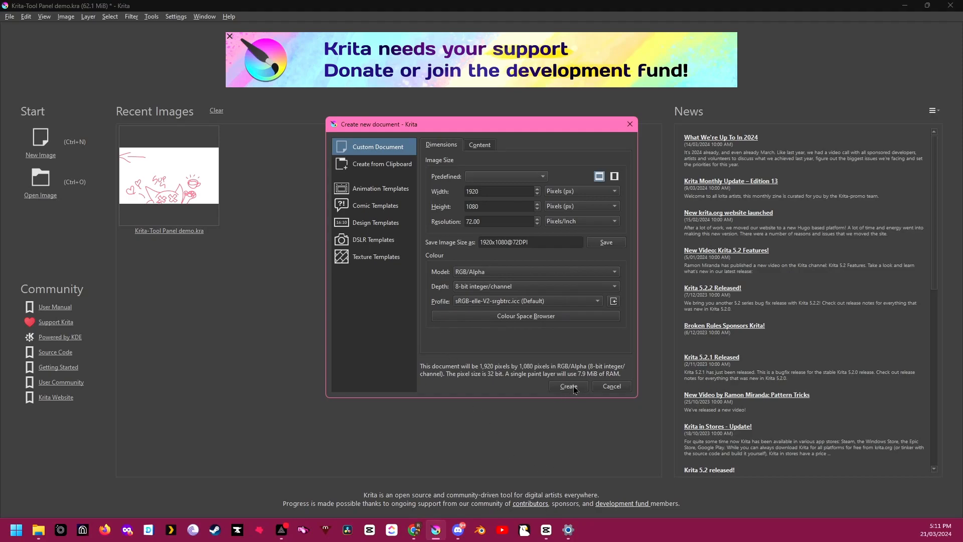
left_click(603, 389)
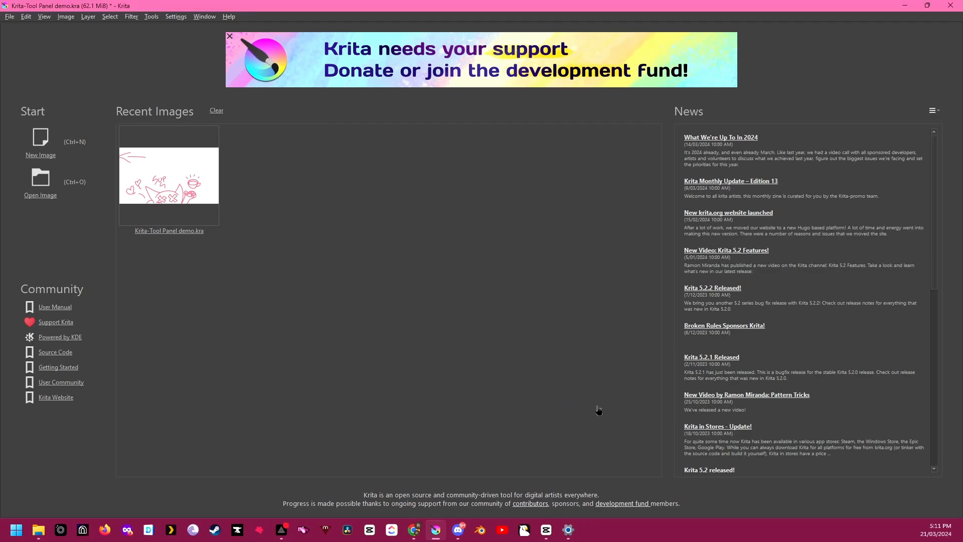
Step: Reopen Krita-Tool Panel demo.kra from the recent images with the whole canvas in view
left_click(162, 193)
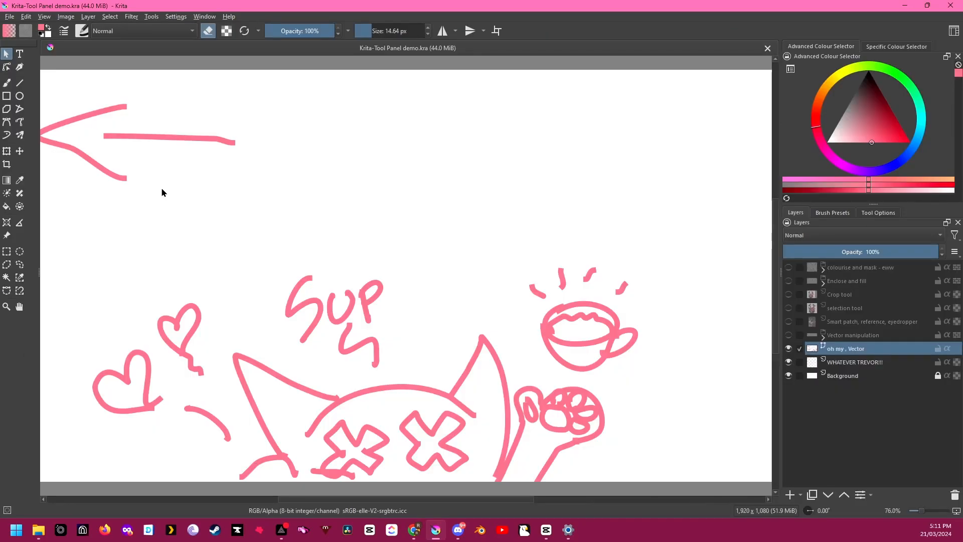
scroll(107, 213, "down", 3)
scroll(107, 224, "up", 1)
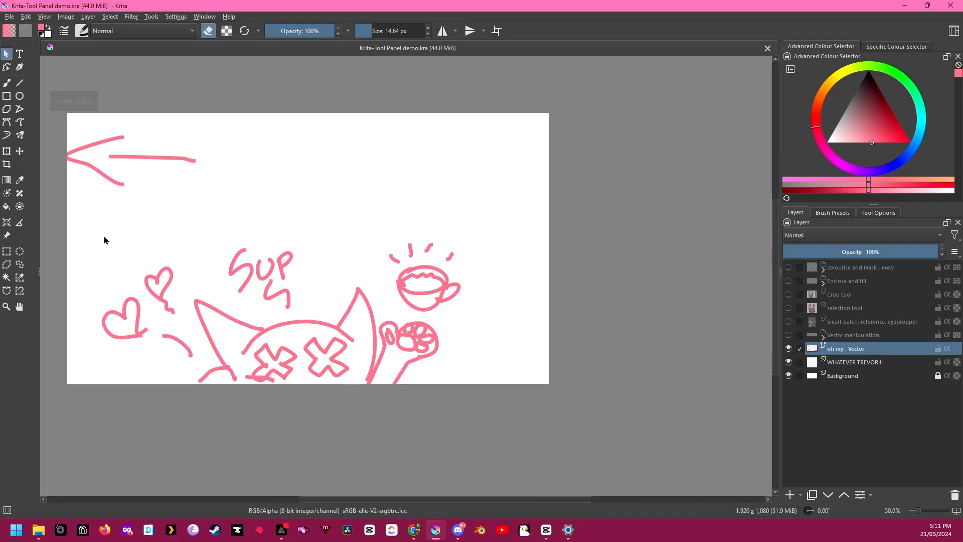
left_click_drag(168, 185, 269, 206)
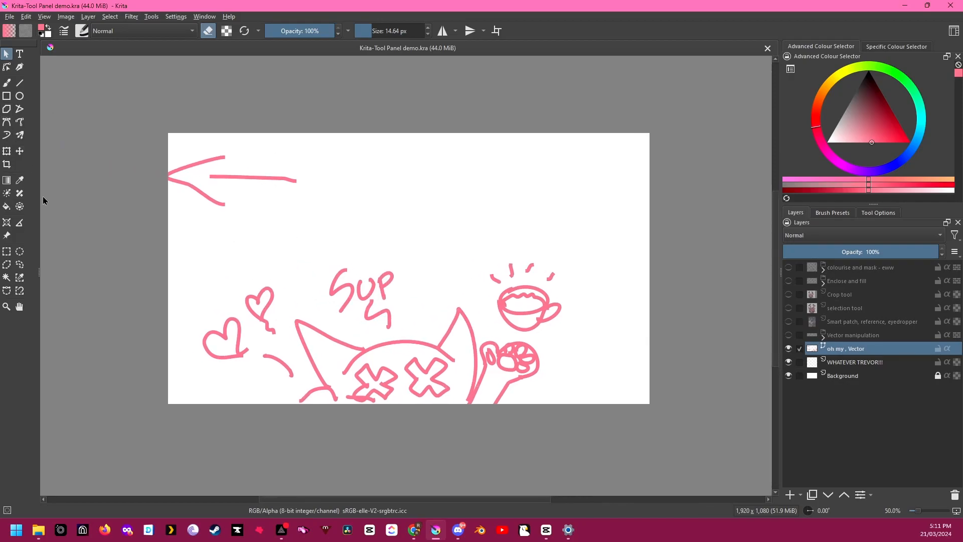
left_click(7, 251)
left_click_drag(140, 103, 323, 221)
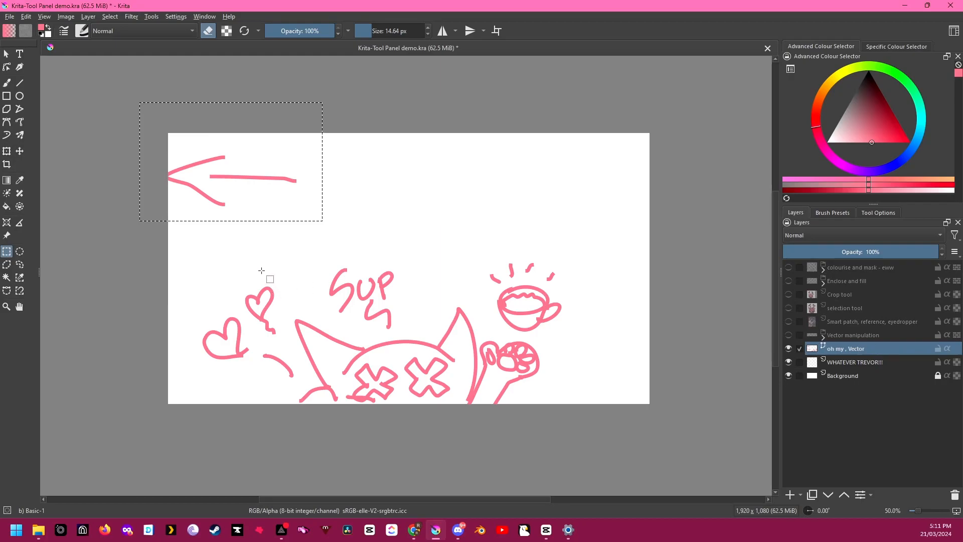
left_click(117, 233)
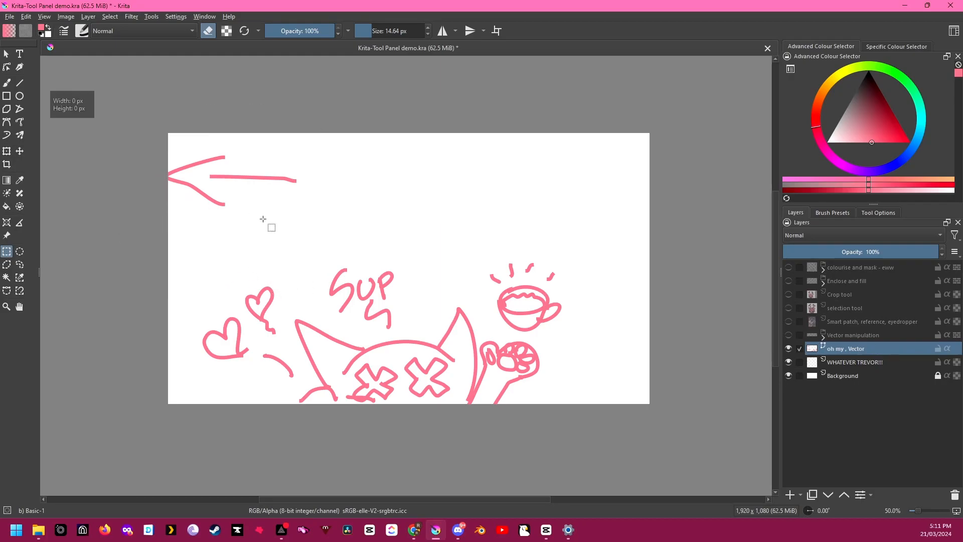
Step: Select the arrow's strokes in the canvas's upper-left corner and delete them, and narrow the toolbox slightly
left_click(7, 54)
left_click_drag(100, 93, 314, 242)
key("Delete")
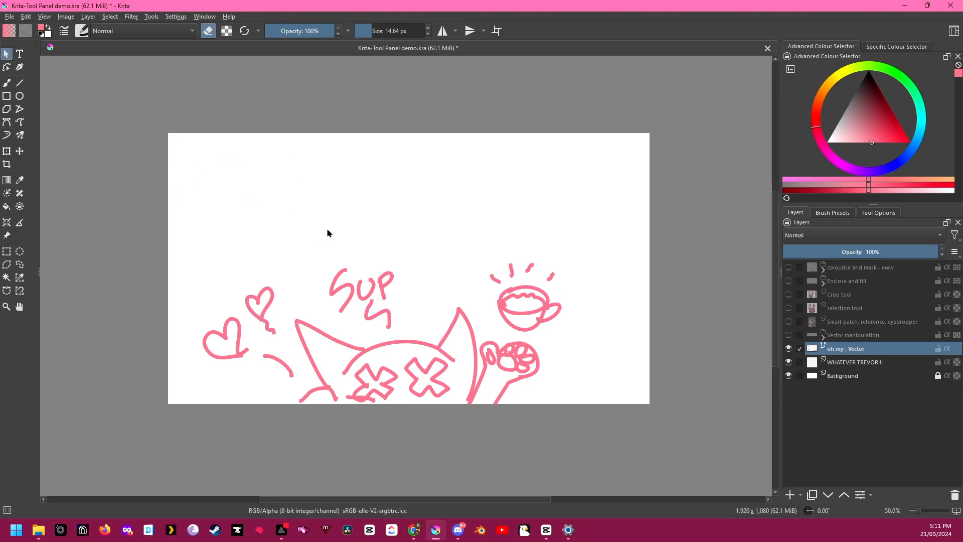
mouse_move(39, 261)
left_mouse_down()
mouse_move(62, 262)
mouse_move(11, 261)
mouse_move(40, 259)
mouse_move(11, 259)
mouse_move(31, 258)
left_mouse_up()
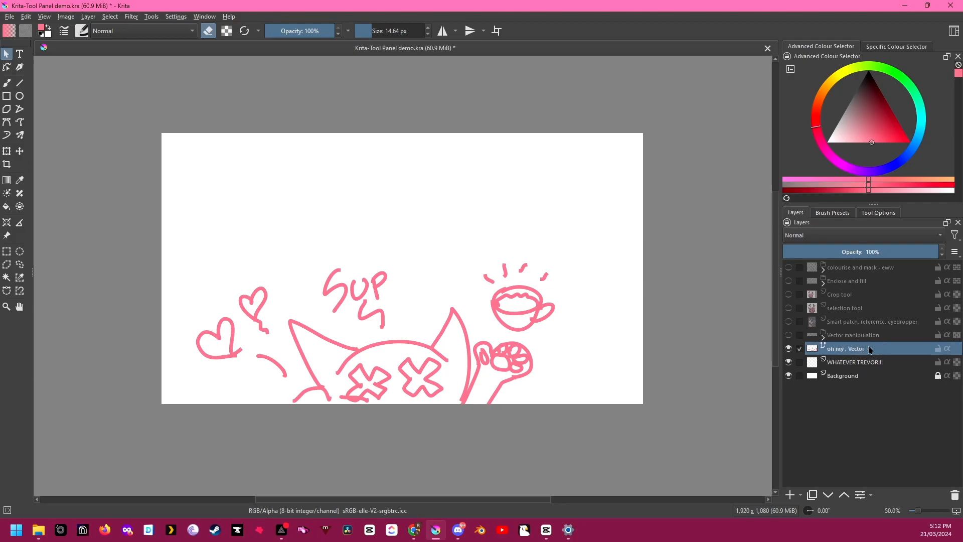
Step: Select the cup together with its steam marks on the "oh my , Vector" layer and move it slightly down
mouse_move(867, 349)
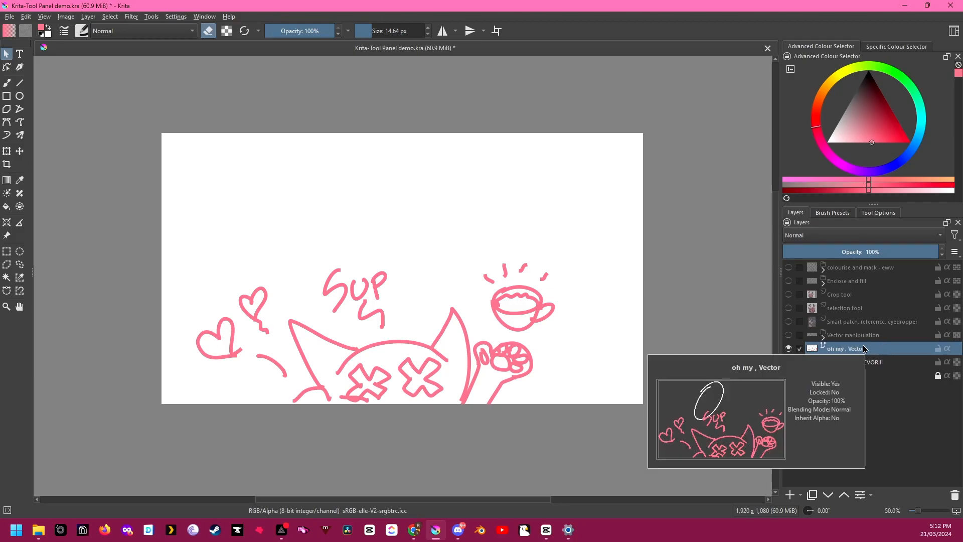
left_click_drag(466, 246, 581, 336)
mouse_move(554, 284)
left_mouse_down()
mouse_move(582, 279)
mouse_move(579, 221)
mouse_move(581, 239)
mouse_move(551, 291)
left_mouse_up()
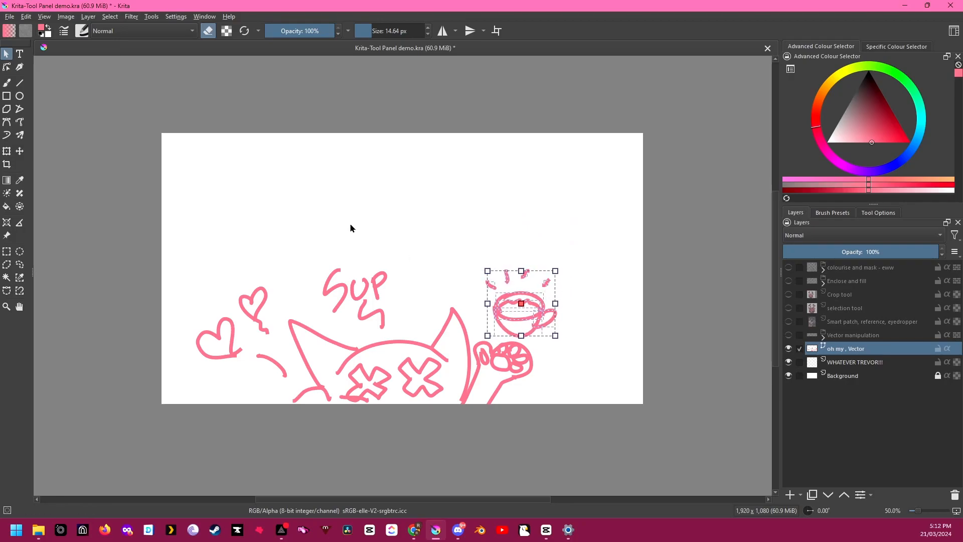
Step: Select the white ellipse hidden against the background above the SUP lettering and delete it
left_click(351, 227)
left_click_drag(352, 224, 417, 209)
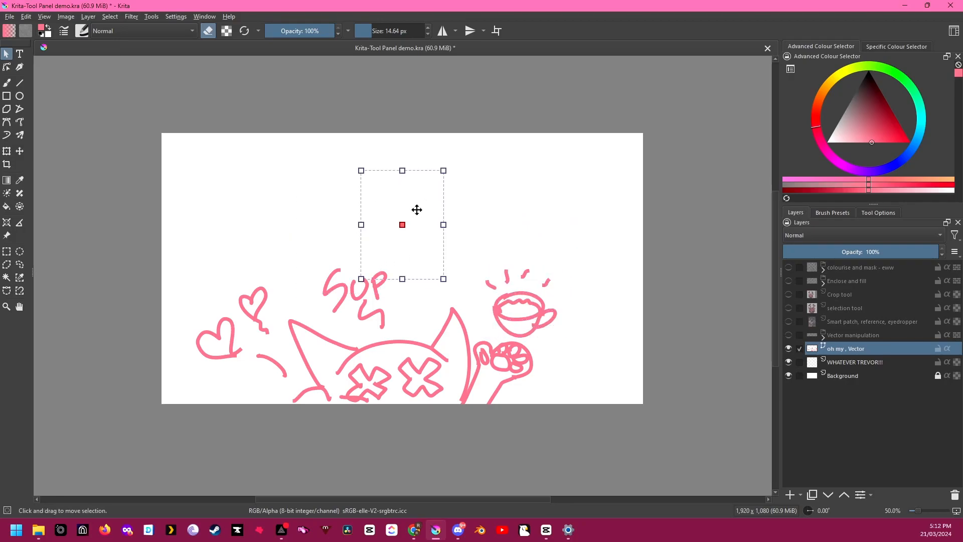
key("Delete")
Step: Try moving the small upper heart up and to the right, and undo, redo and undo the move
left_click(261, 295)
left_click_drag(261, 295, 280, 243)
key("ctrl+z")
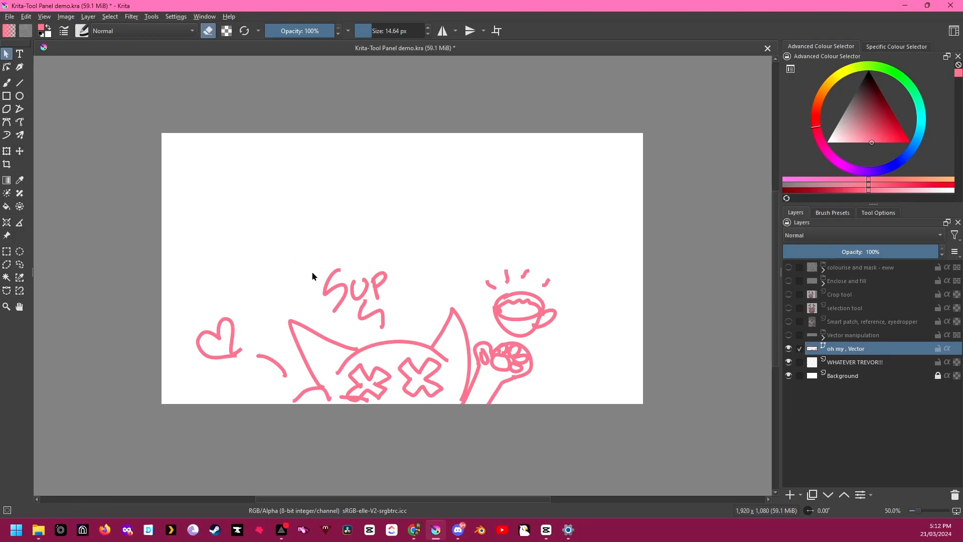
key("ctrl+shift+z")
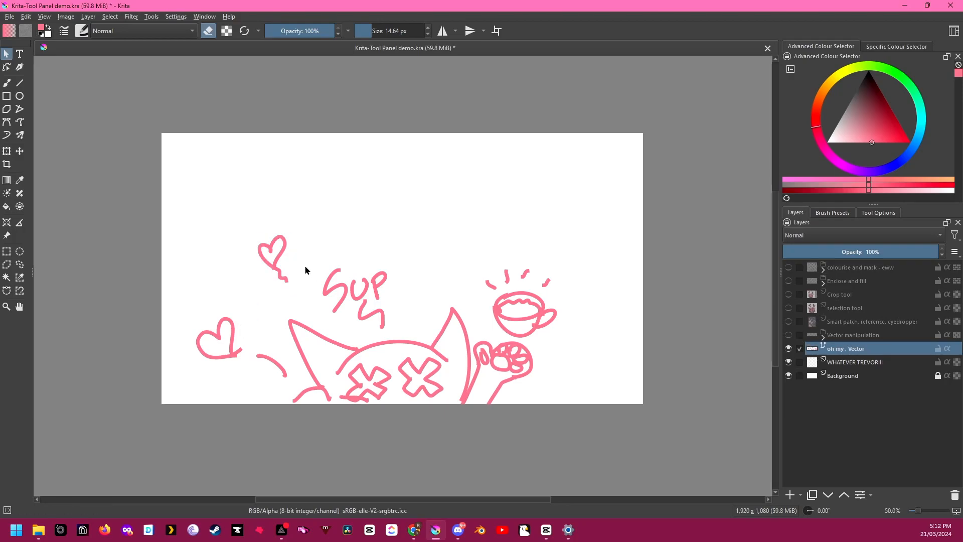
key("ctrl+z")
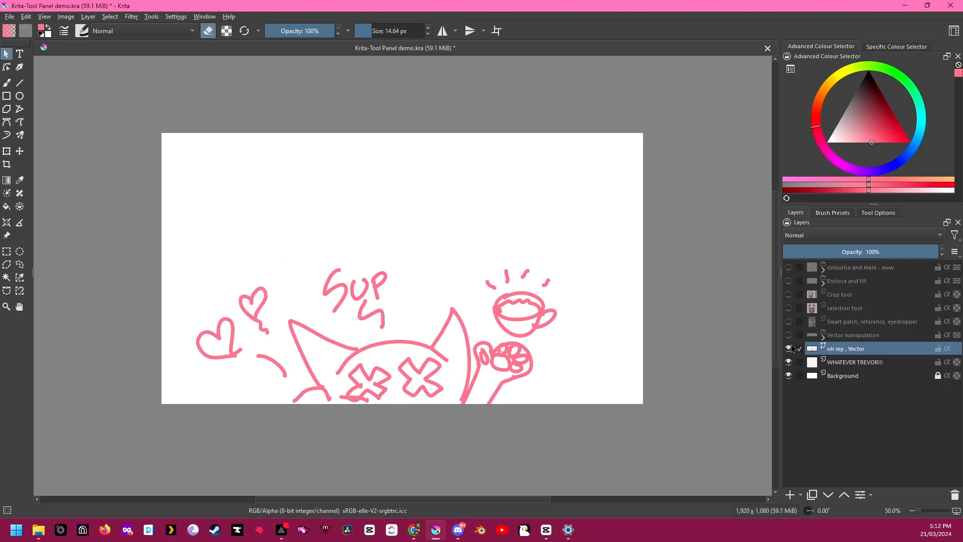
Step: Activate the WHATEVER TREVOR!!! layer and create a text box across the canvas's upper area
left_click(853, 365)
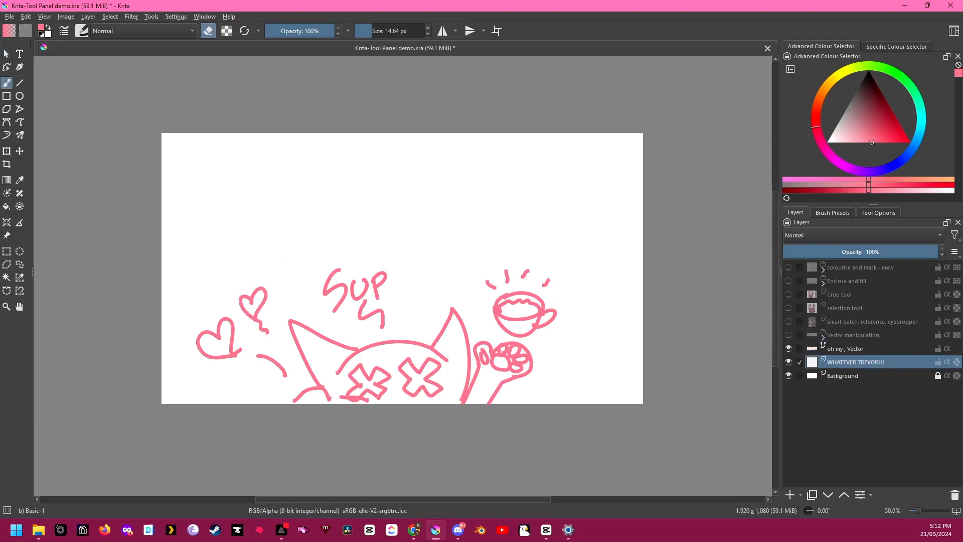
left_click(20, 55)
left_click_drag(236, 173, 507, 273)
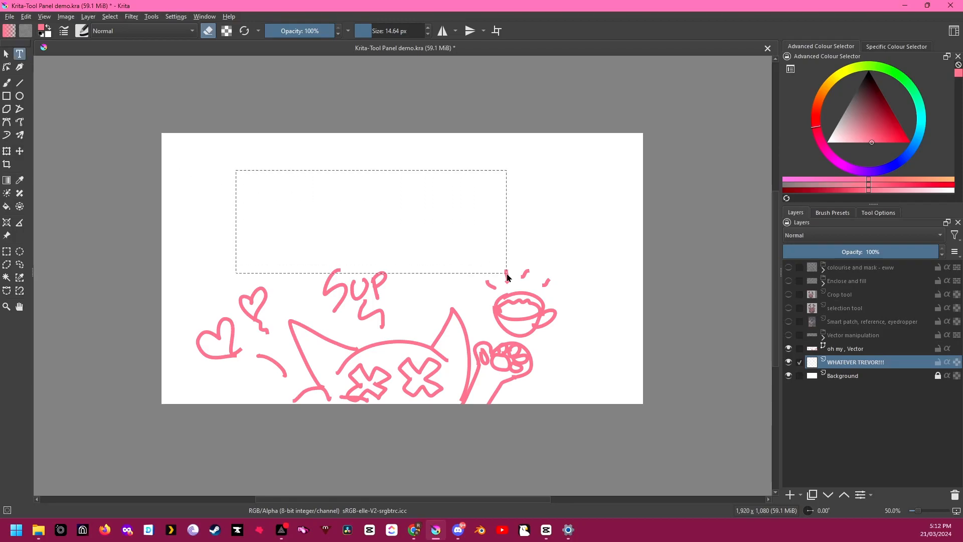
Step: Replace the placeholder text with "OI!!!!!"
left_click_drag(459, 186, 385, 186)
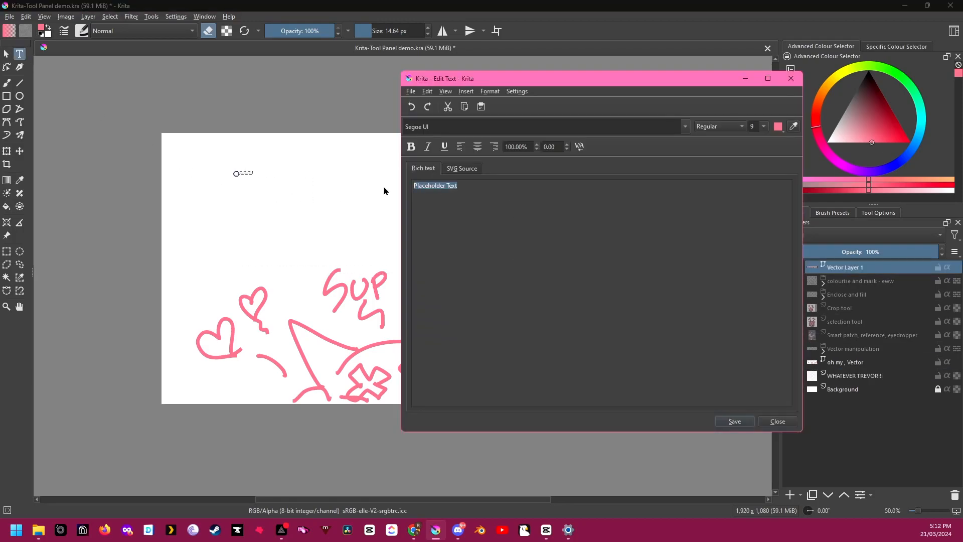
type("OI@@@@")
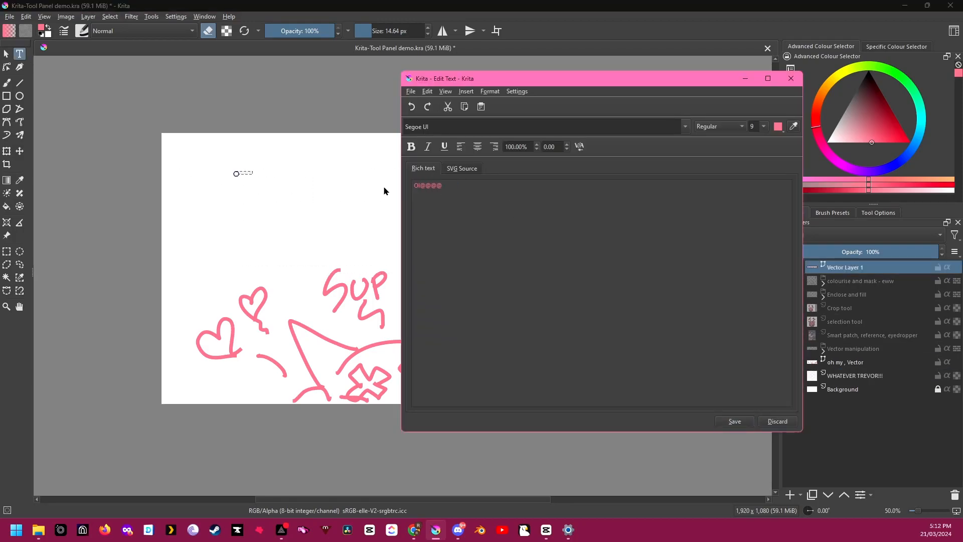
key("BackSpace")
key("BackSpace")
key("BackSpace")
key("BackSpace")
type("!!!!!")
Step: Set the font size of the whole "OI!!!!!" text to 72 and save it to the canvas
key("ctrl+a")
left_click(760, 132)
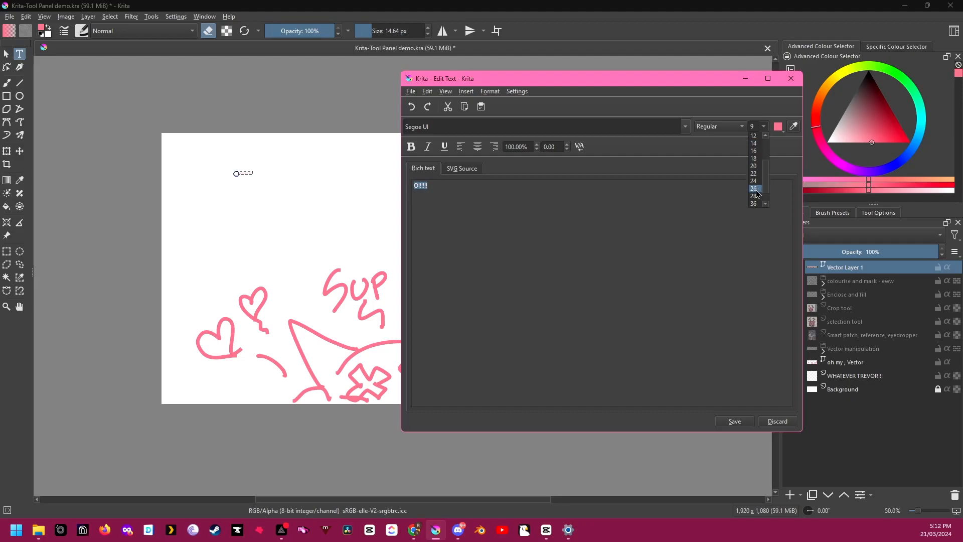
left_click(755, 190)
left_click(735, 422)
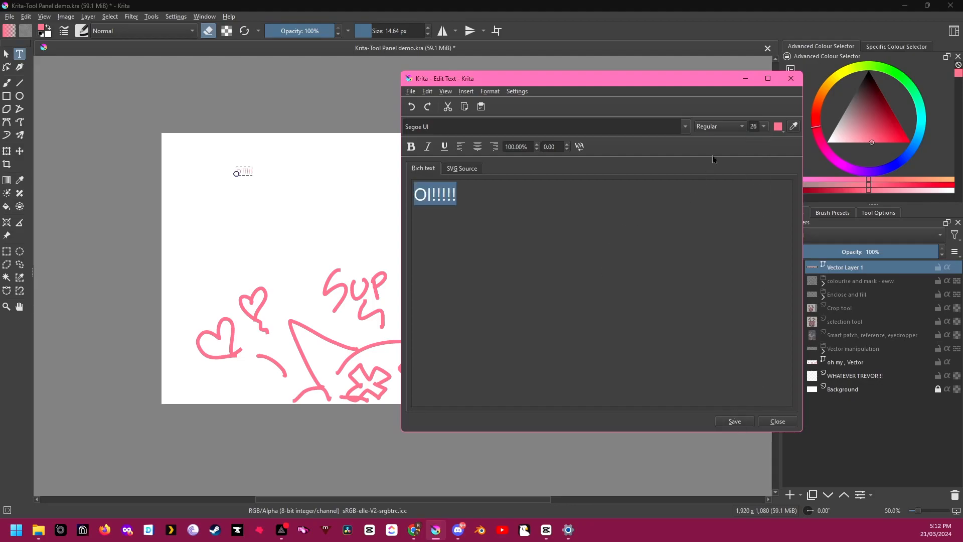
left_click(764, 127)
left_click(755, 203)
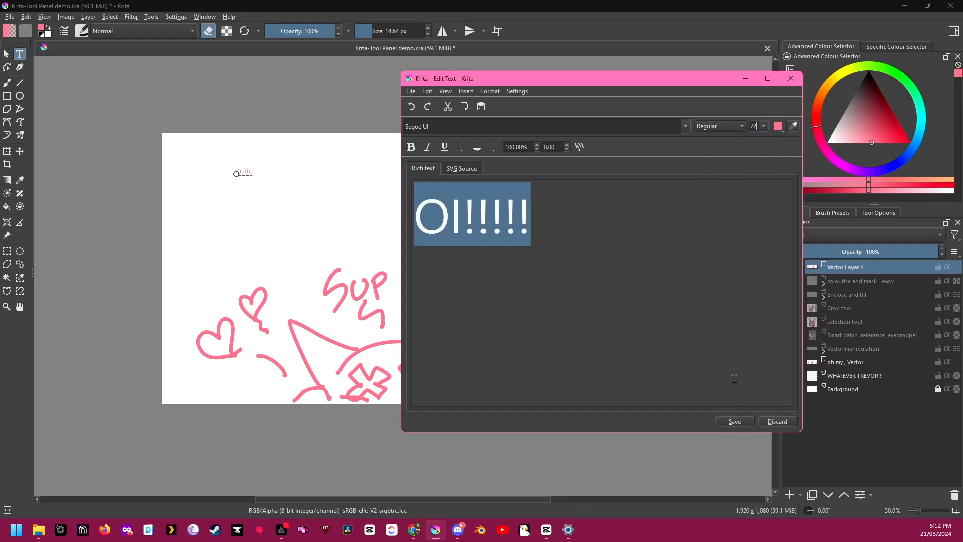
left_click(734, 423)
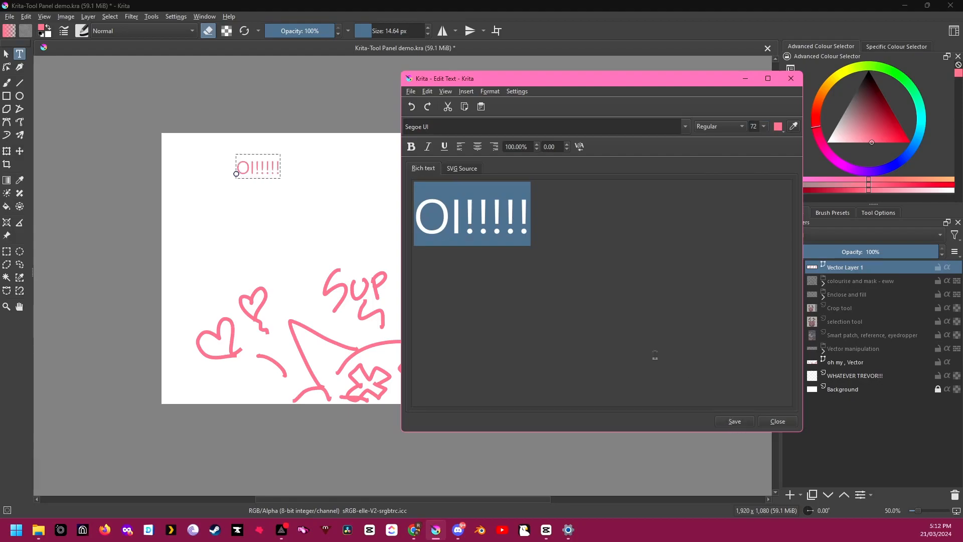
Step: Examine the text's SVG source and styles, and close the text editor
left_click(462, 168)
left_click_drag(518, 212, 420, 203)
left_click(445, 203)
left_click(448, 187)
left_click(422, 187)
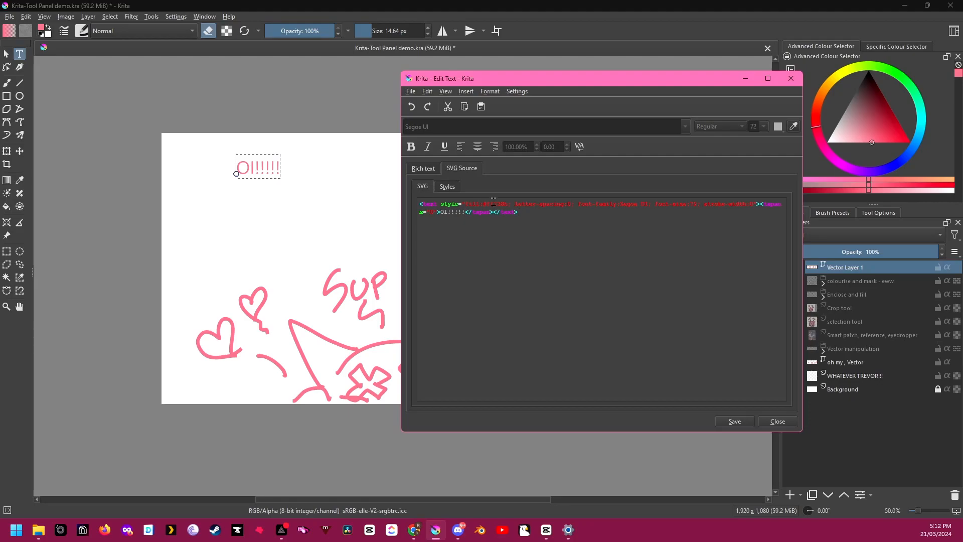
left_click(771, 422)
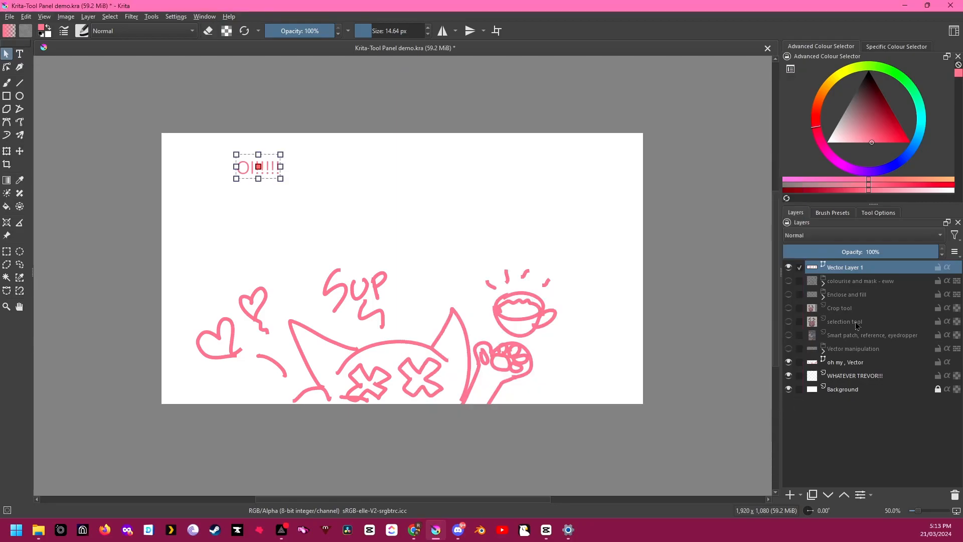
Step: Delete the "OI!!!!!" text from Vector Layer 1
left_click(852, 282)
left_click(848, 271)
key("Delete")
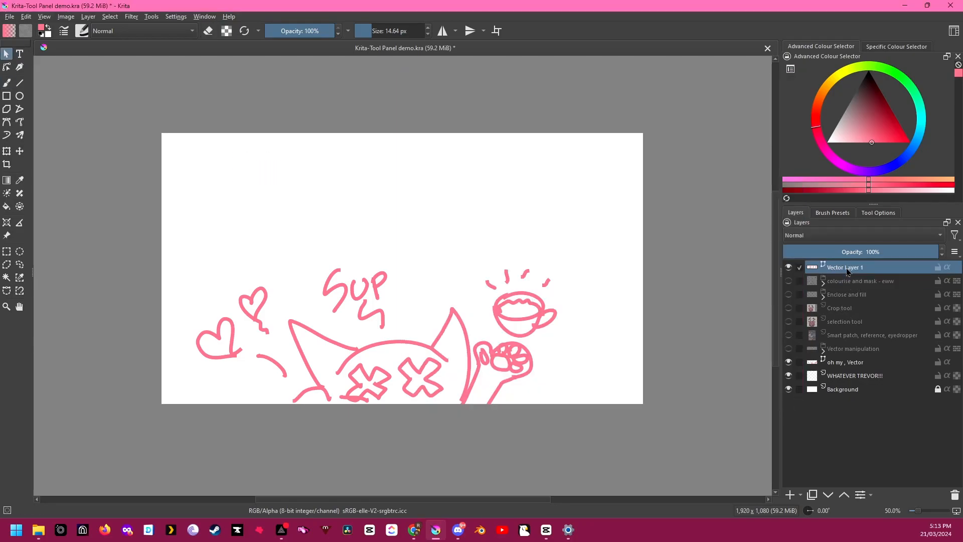
Step: Activate the "oh my , Vector" layer and move the top end node of the S in the SUP lettering slightly up and to the left
left_click(873, 359)
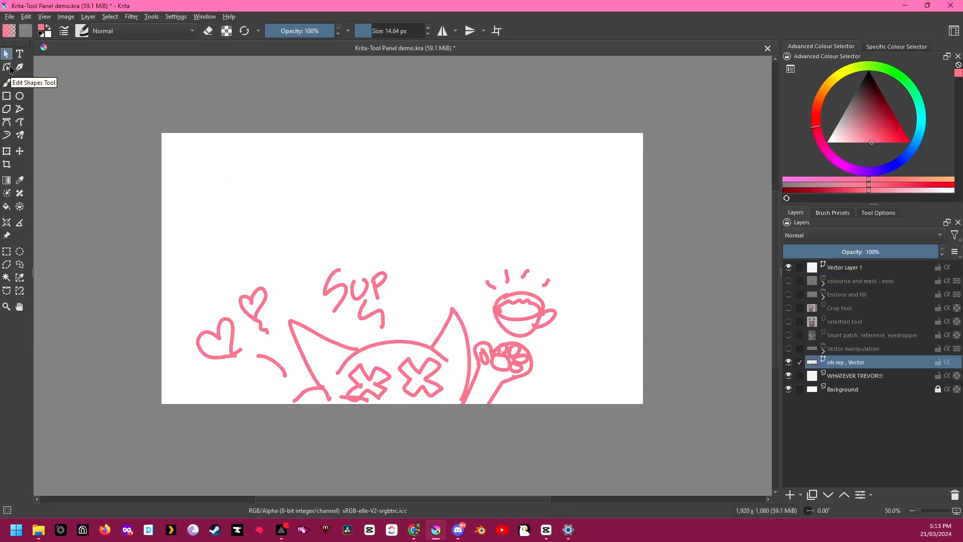
left_click(7, 67)
left_click(340, 272)
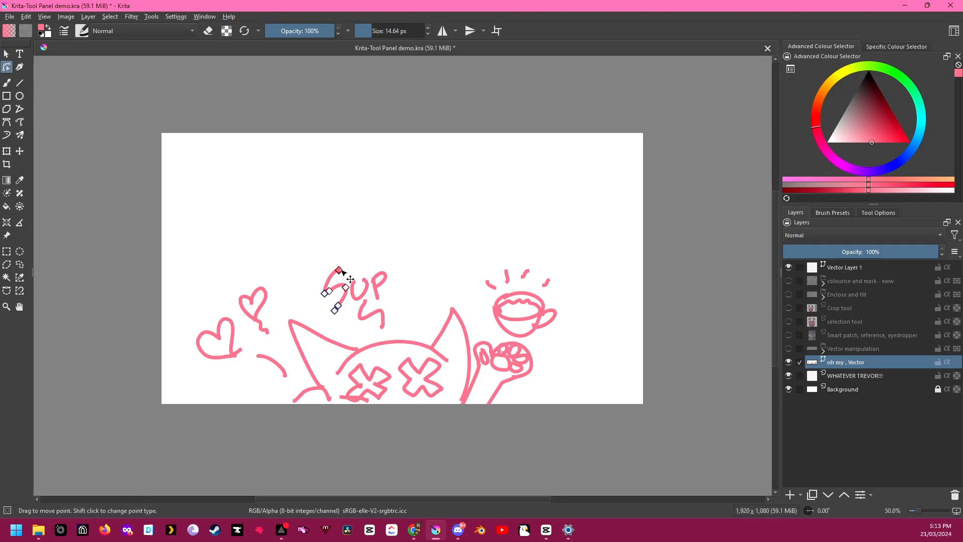
mouse_move(339, 271)
left_mouse_down()
mouse_move(355, 225)
mouse_move(410, 220)
mouse_move(294, 200)
mouse_move(380, 230)
mouse_move(333, 249)
mouse_move(324, 272)
mouse_move(334, 269)
left_mouse_up()
left_click(383, 279)
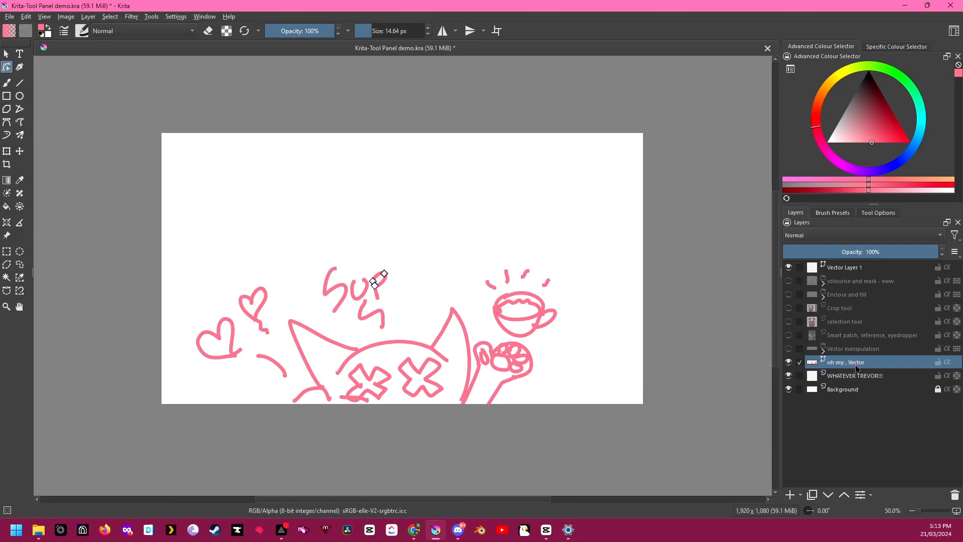
left_click(801, 495)
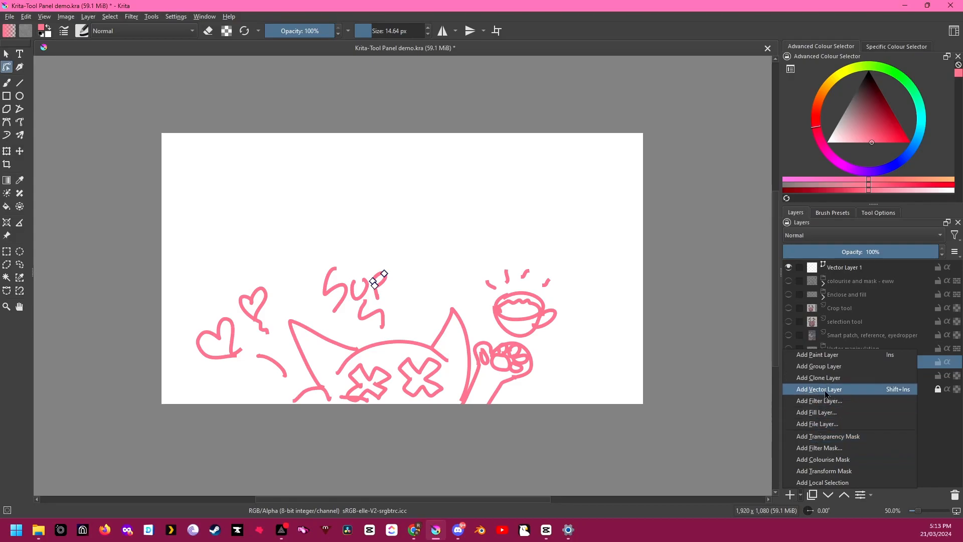
left_click(941, 419)
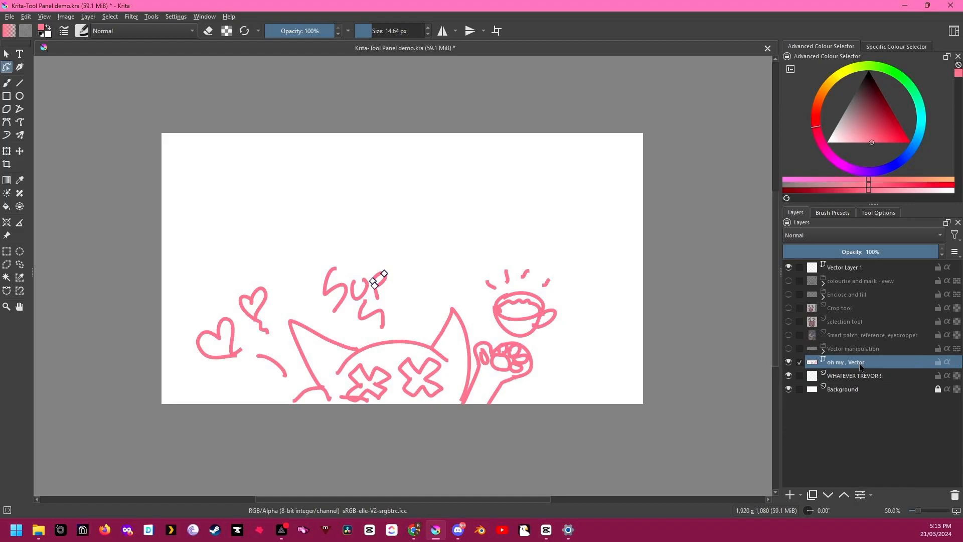
Step: Hand-letter "Pen" above SUP with the Calligraphy tool, adding a long wavy stroke crossed by two short strokes
left_click(20, 67)
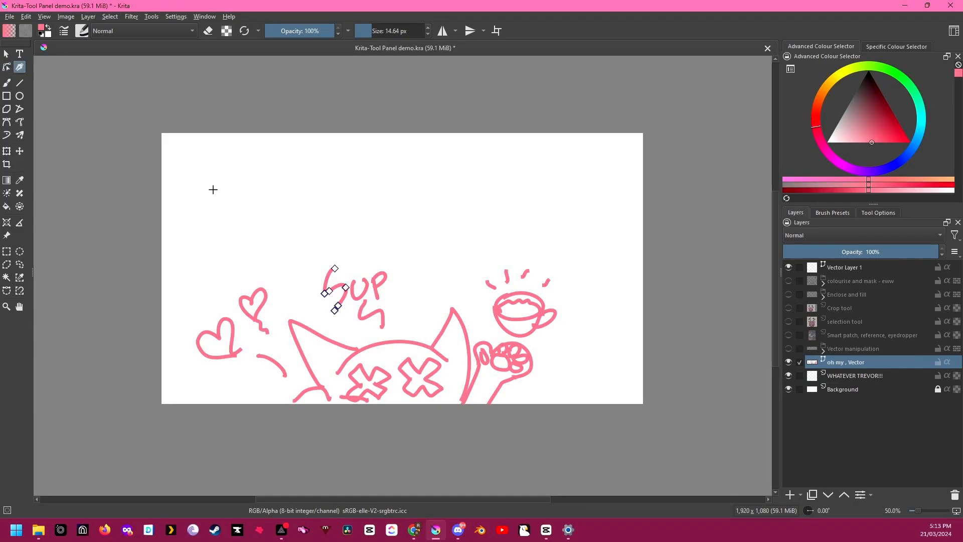
mouse_move(299, 237)
left_mouse_down()
mouse_move(281, 198)
mouse_move(311, 172)
mouse_move(290, 207)
mouse_move(310, 204)
mouse_move(327, 222)
mouse_move(366, 201)
mouse_move(367, 221)
mouse_move(318, 250)
mouse_move(393, 240)
mouse_move(434, 189)
left_mouse_up()
left_click_drag(396, 219, 437, 236)
left_click_drag(409, 204, 451, 217)
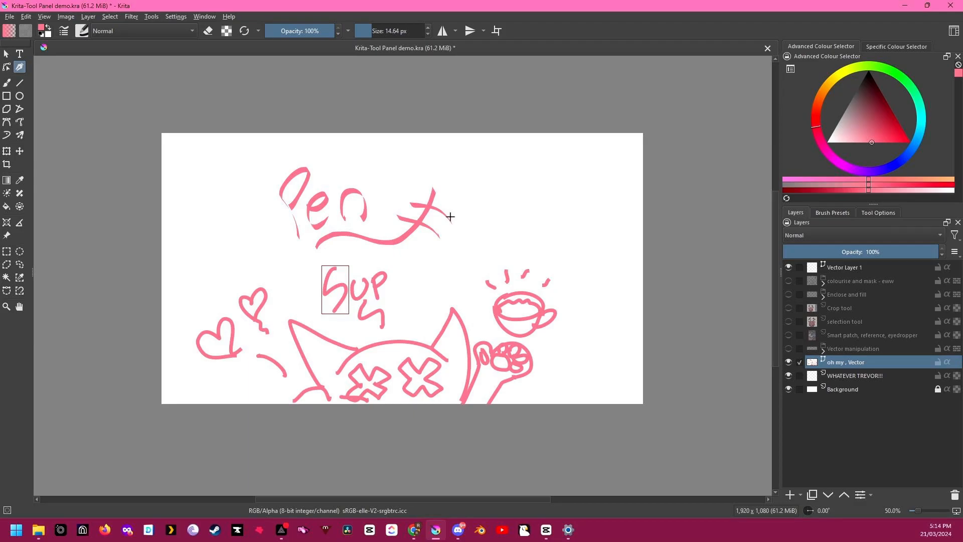
Step: Reshape the long wavy calligraphy stroke by pulling its lower end node down and to the left
left_click(6, 53)
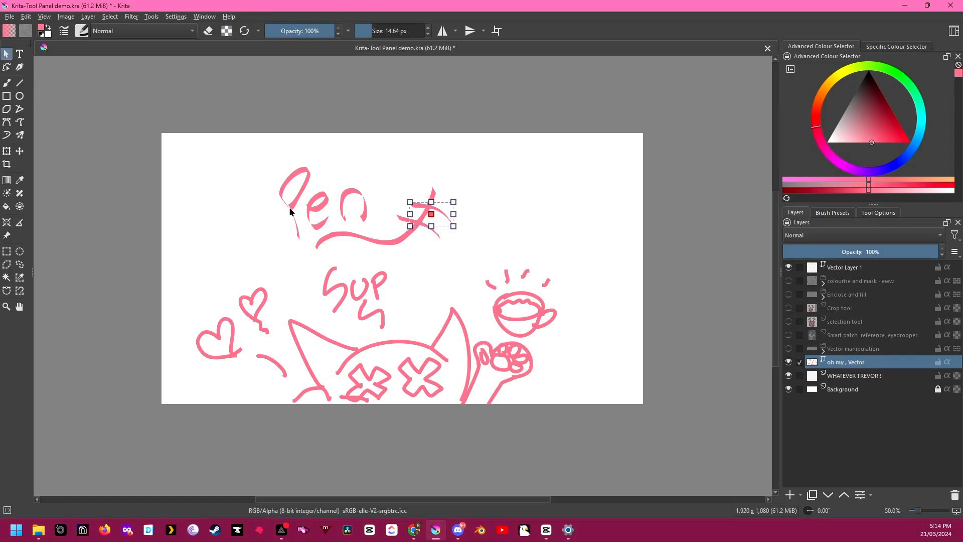
left_click(6, 67)
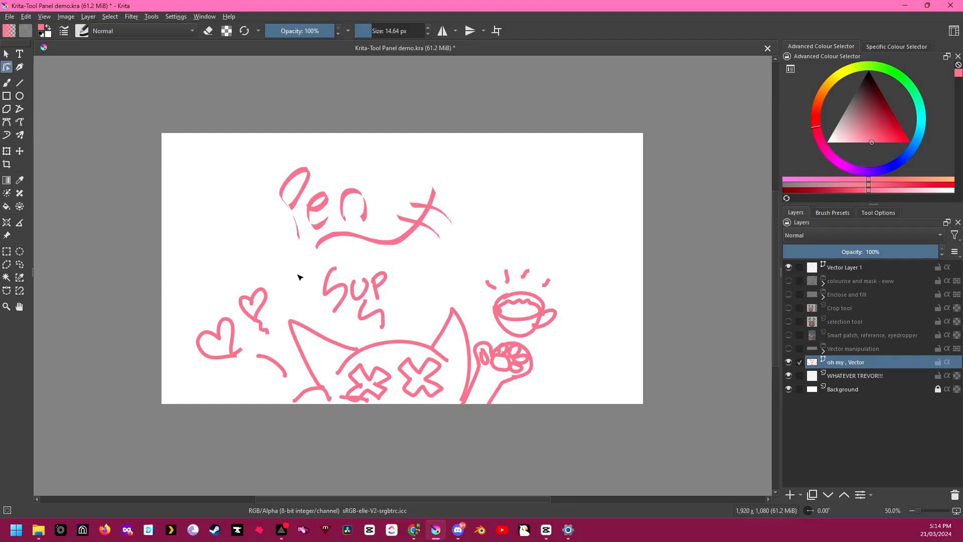
left_click(322, 240)
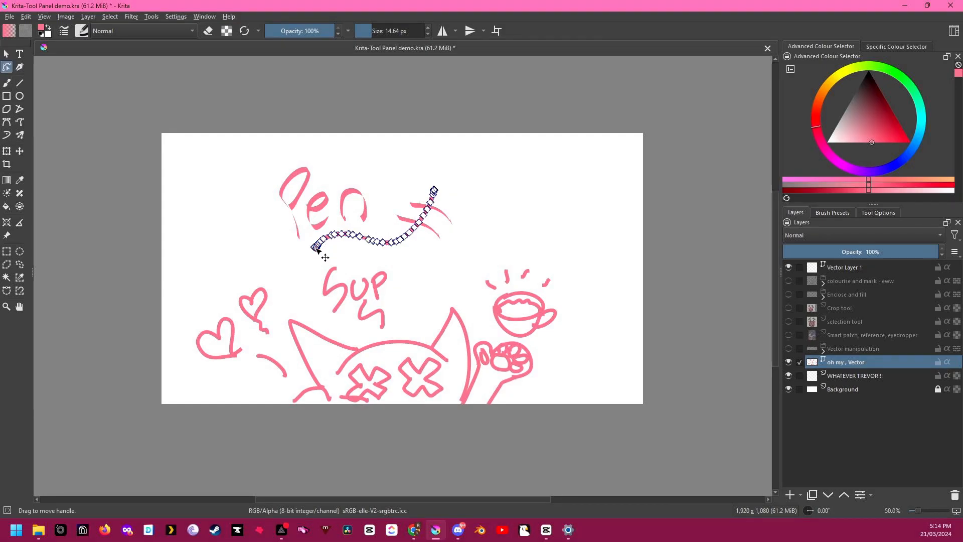
left_click_drag(315, 262, 297, 262)
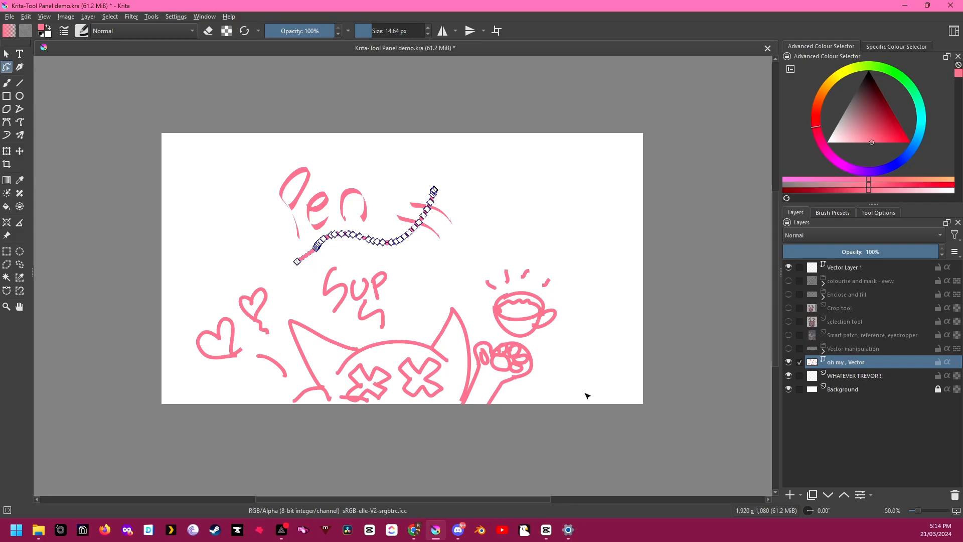
Step: Hide the "oh my , Vector" layer and activate the visible "WHATEVER TREVOR!!!" layer
left_click(789, 362)
left_click(789, 375)
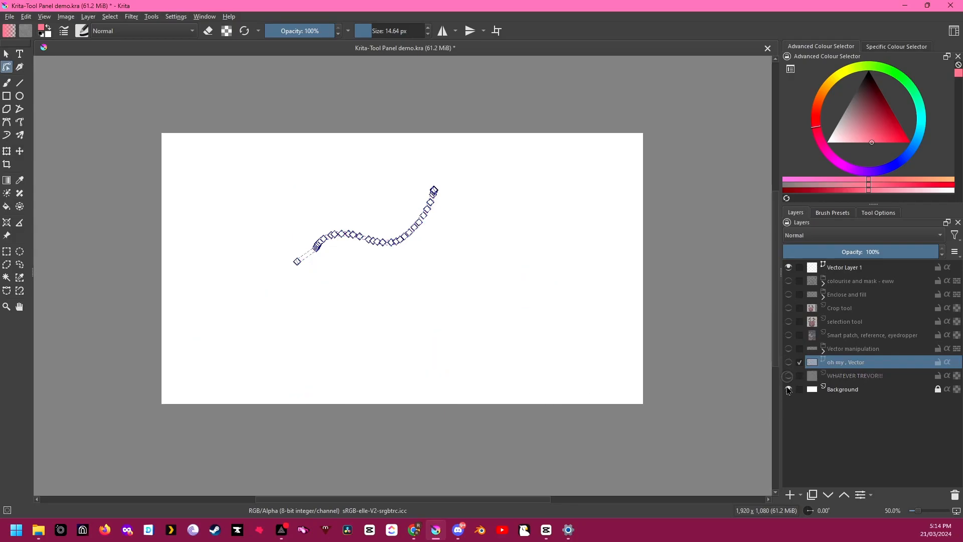
left_click(788, 376)
left_click(847, 376)
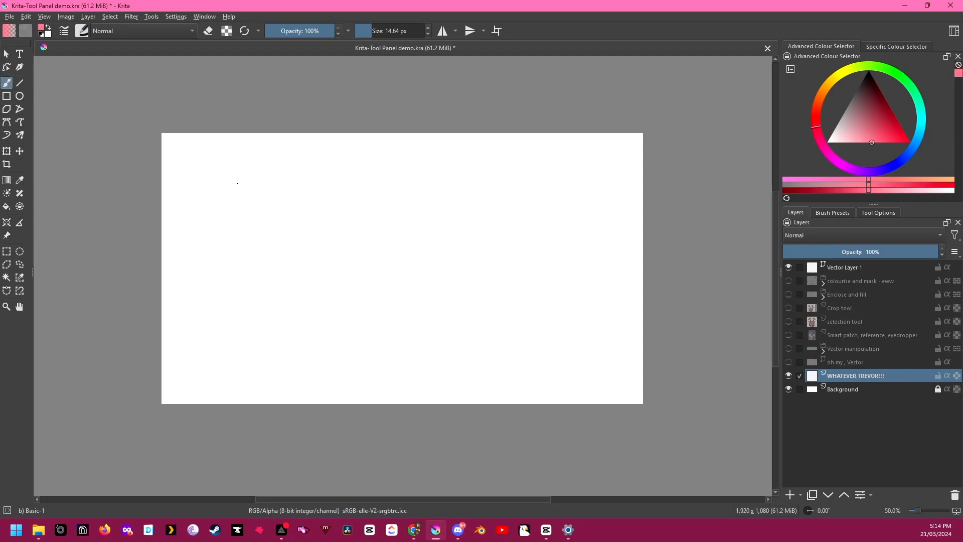
Step: Set the brush size to 117.09 px and handwrite "Yay No vectors" across the canvas with the Basic-1 freehand brush
left_click_drag(373, 30, 390, 31)
left_click_drag(262, 177, 286, 206)
left_click_drag(292, 164, 282, 240)
mouse_move(308, 187)
left_mouse_down()
mouse_move(300, 207)
mouse_move(329, 201)
left_mouse_up()
left_click_drag(336, 178, 331, 238)
mouse_move(406, 219)
left_mouse_down()
mouse_move(419, 184)
mouse_move(440, 178)
left_mouse_up()
mouse_move(455, 186)
left_mouse_down()
mouse_move(443, 191)
mouse_move(455, 185)
left_mouse_up()
mouse_move(417, 240)
left_mouse_down()
mouse_move(434, 240)
mouse_move(452, 263)
left_mouse_up()
left_click_drag(467, 239, 469, 259)
mouse_move(470, 217)
left_mouse_down()
mouse_move(495, 245)
mouse_move(515, 228)
left_mouse_up()
left_click_drag(532, 220, 532, 250)
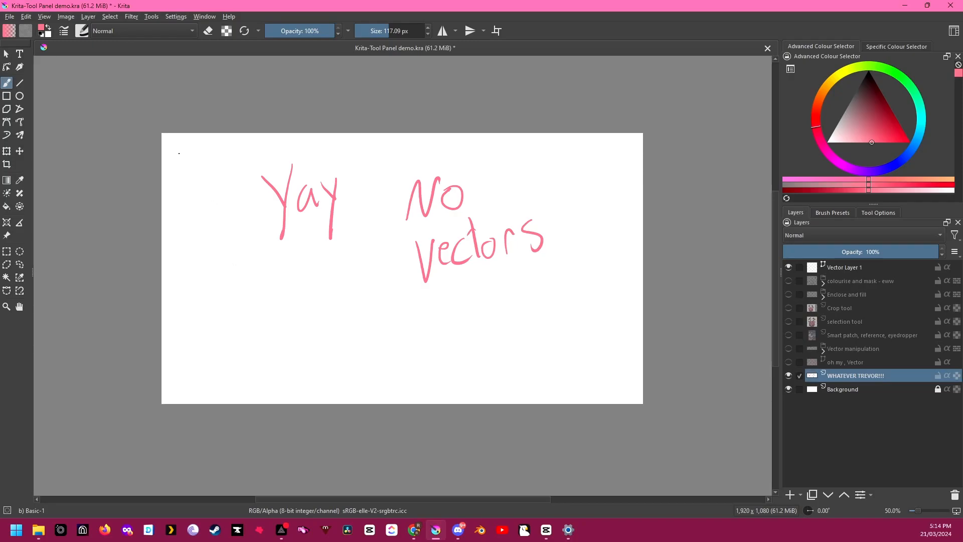
Step: Show all brush presets, choose Block basic and paint a broad horizontal stroke beneath the "vectors" lettering
left_click(83, 32)
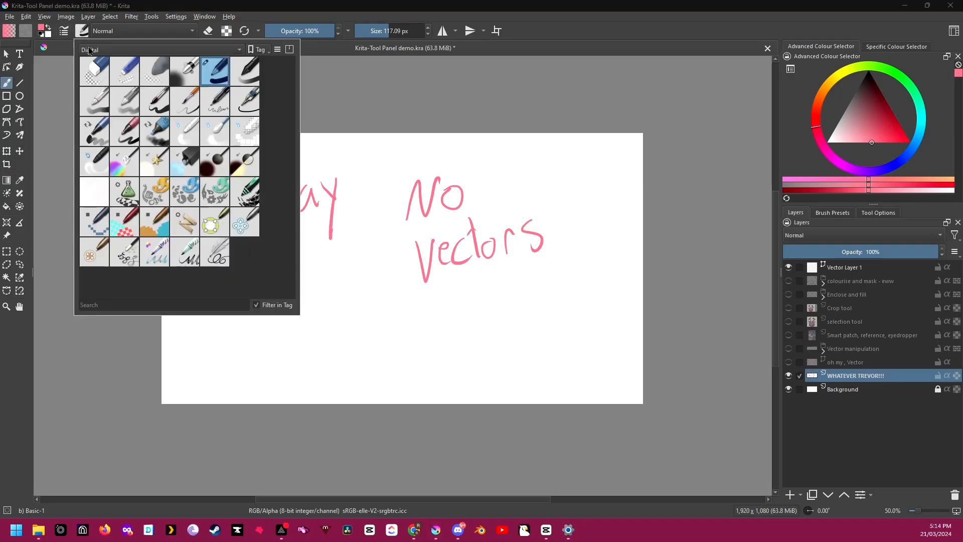
left_click(91, 51)
left_click(88, 15)
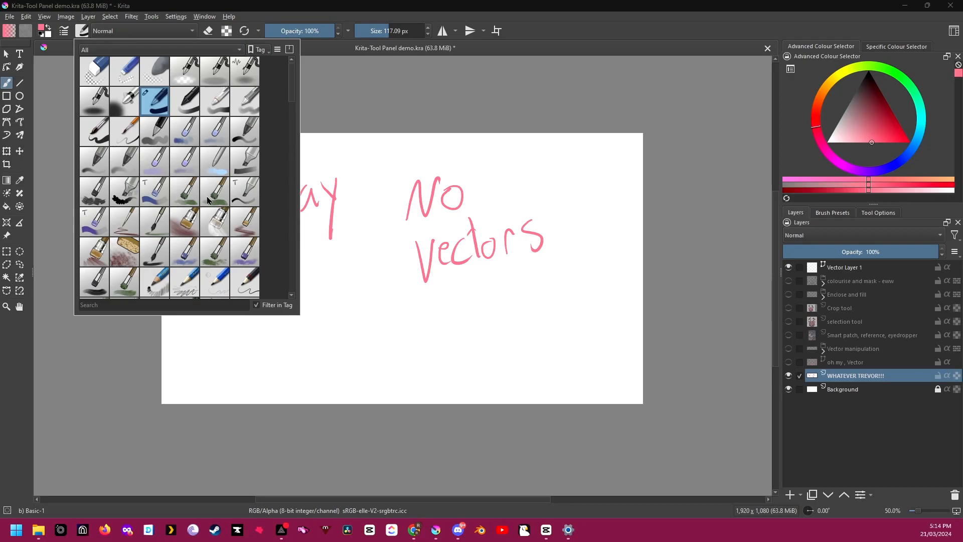
left_click(242, 168)
left_click_drag(369, 325, 590, 307)
Step: Paint a wide band along the canvas's lower area with Bristle Texture and a stroke beneath the lettering with Brush textured
left_click(82, 31)
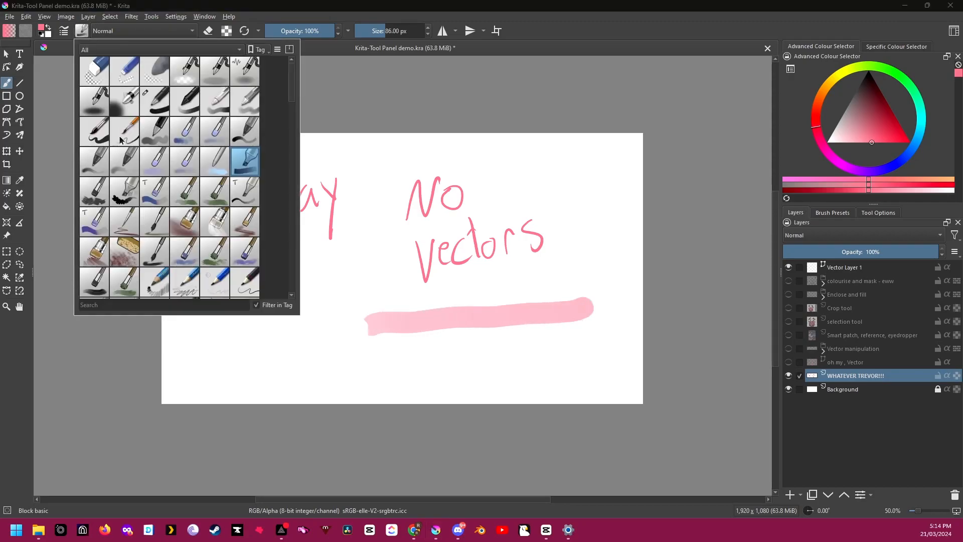
left_click(123, 257)
left_click_drag(260, 356, 602, 359)
left_click(78, 32)
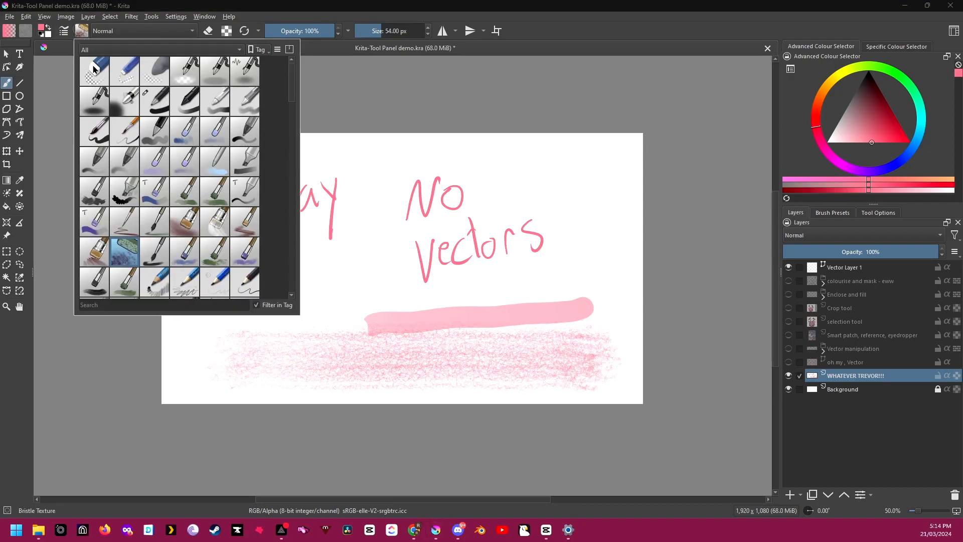
left_click(125, 282)
mouse_move(324, 303)
left_mouse_down()
mouse_move(584, 270)
mouse_move(555, 254)
mouse_move(477, 284)
left_mouse_up()
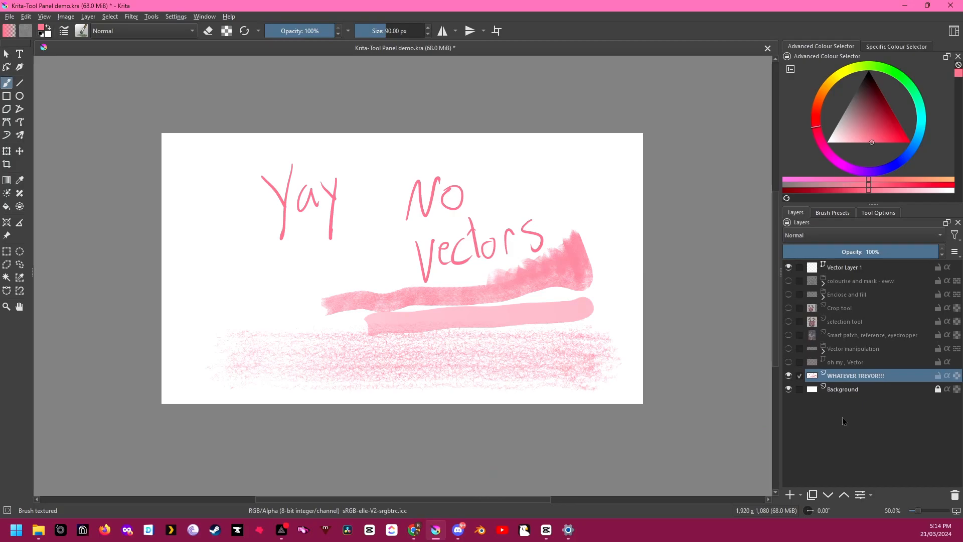
Step: Clear all painted content from the "WHATEVER TREVOR!!!" layer and hide the layer
left_click(848, 391)
left_click(850, 380)
key("Delete")
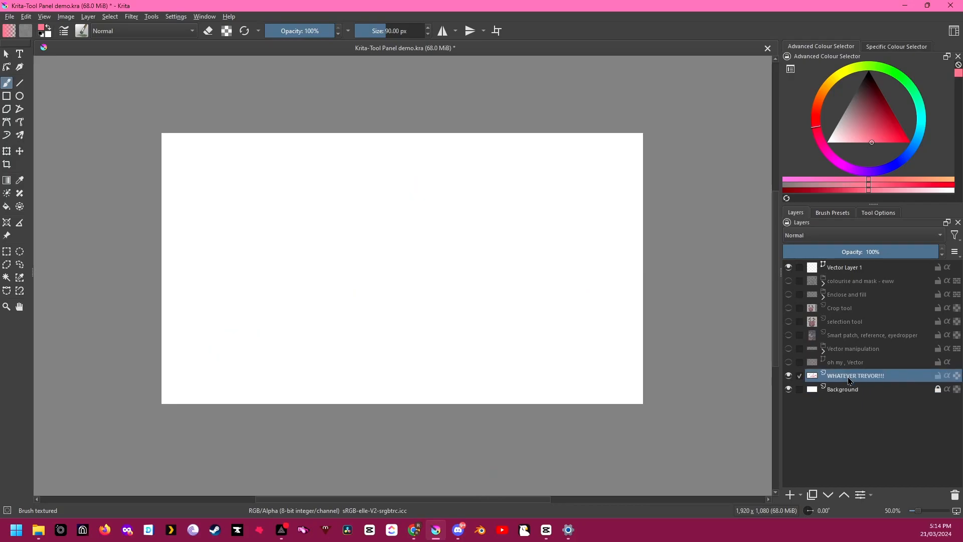
left_click(789, 376)
Step: Activate the "oh my , Vector" layer and make it visible again
left_click(898, 352)
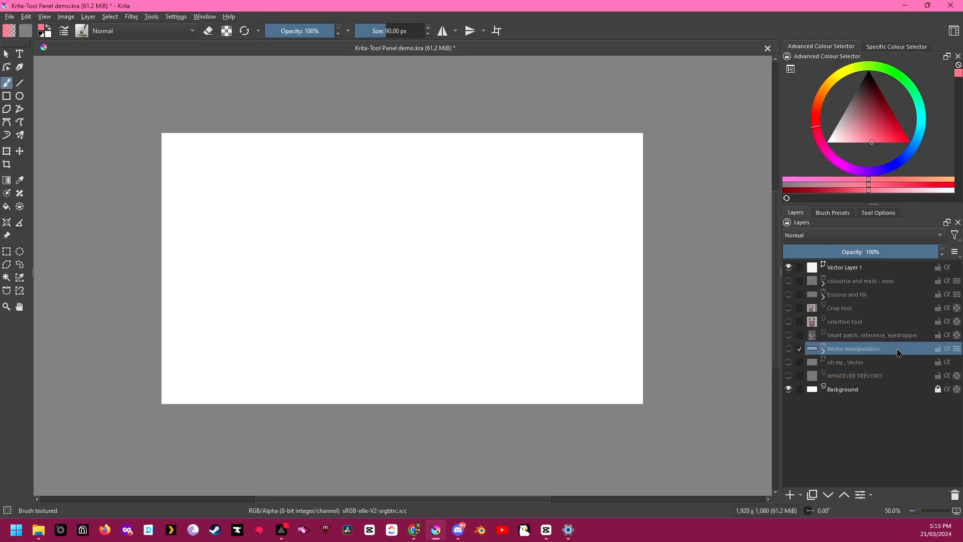
left_click(823, 367)
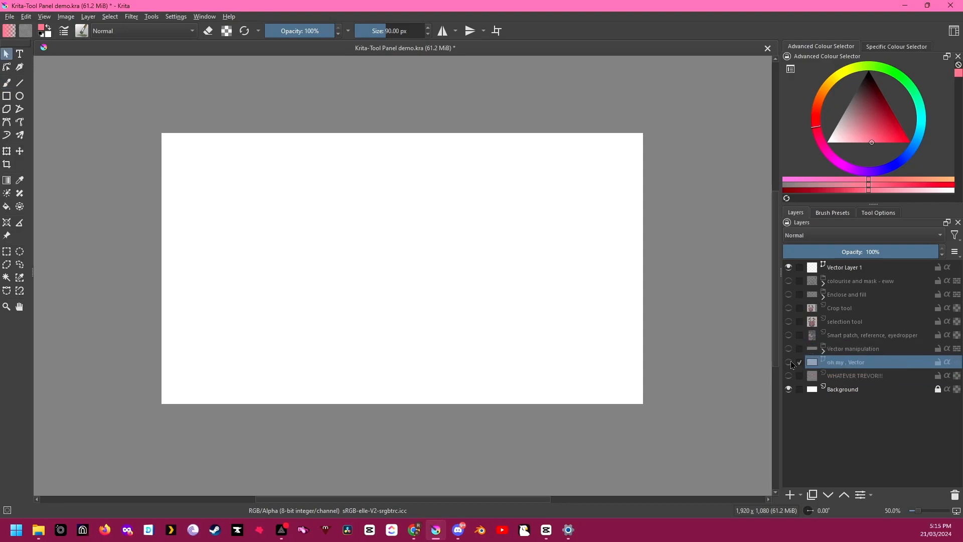
left_click(789, 362)
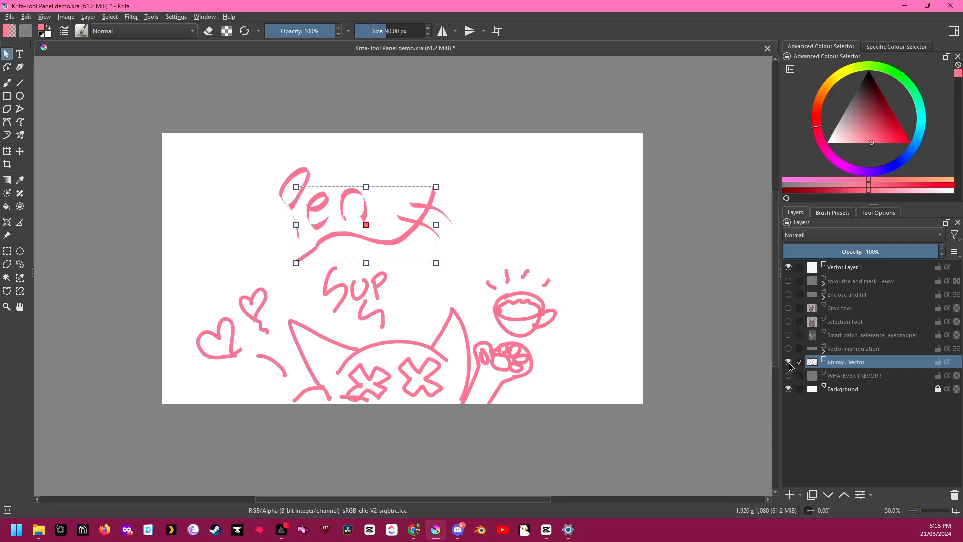
Step: Delete the "Pen" calligraphy lettering, its cross strokes and the long wavy stroke above SUP
left_click_drag(232, 149, 475, 254)
left_click(476, 256)
key("Delete")
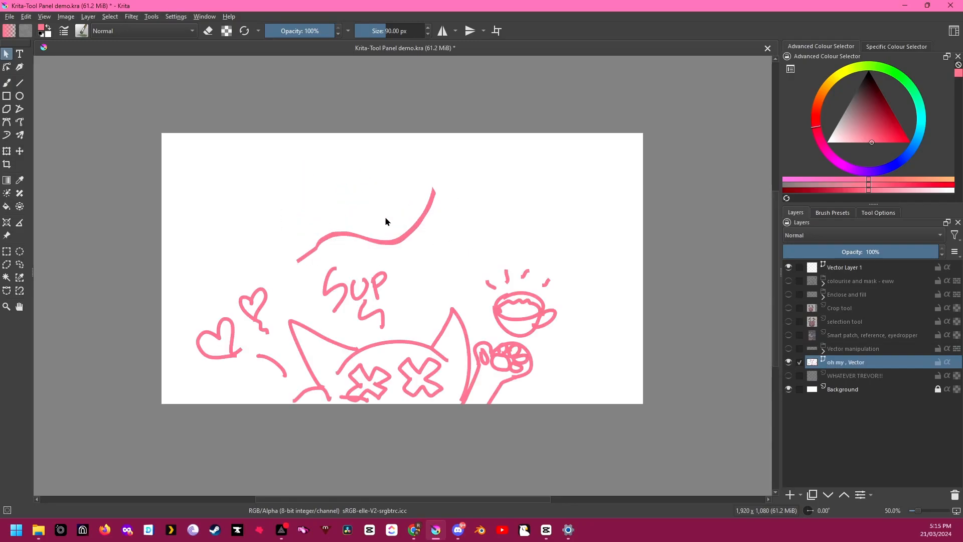
left_click(402, 234)
key("Delete")
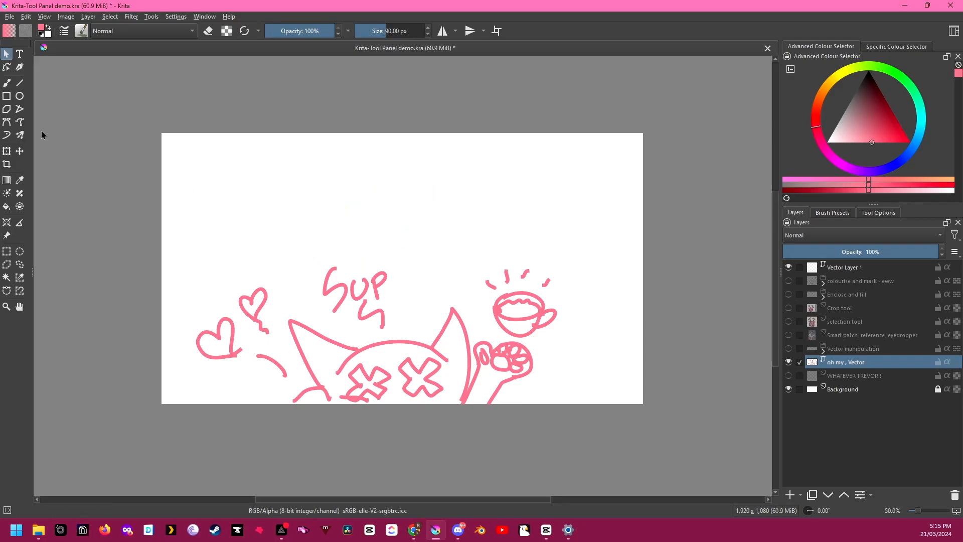
Step: Activate the Polyline tool and switch the brush preset to b) Basic-1
left_click(20, 110)
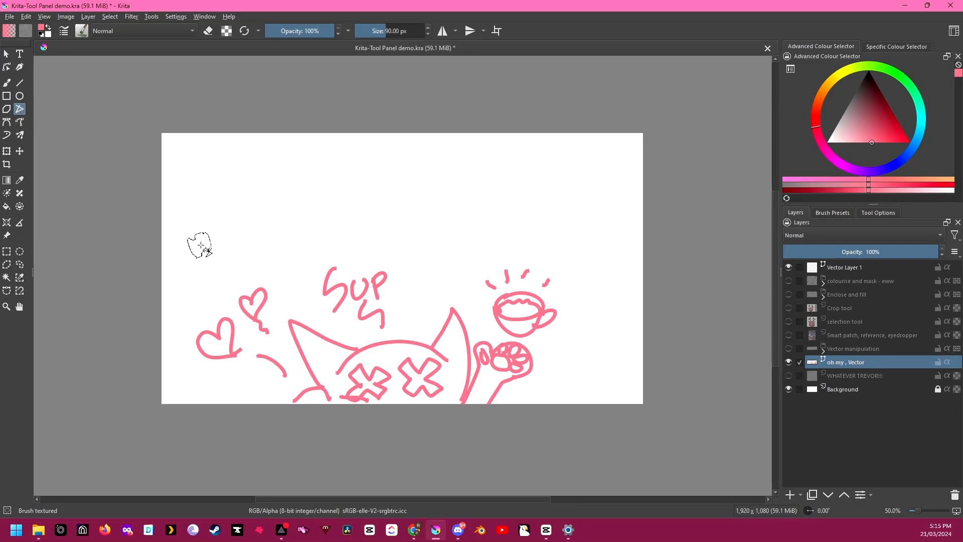
left_click(82, 32)
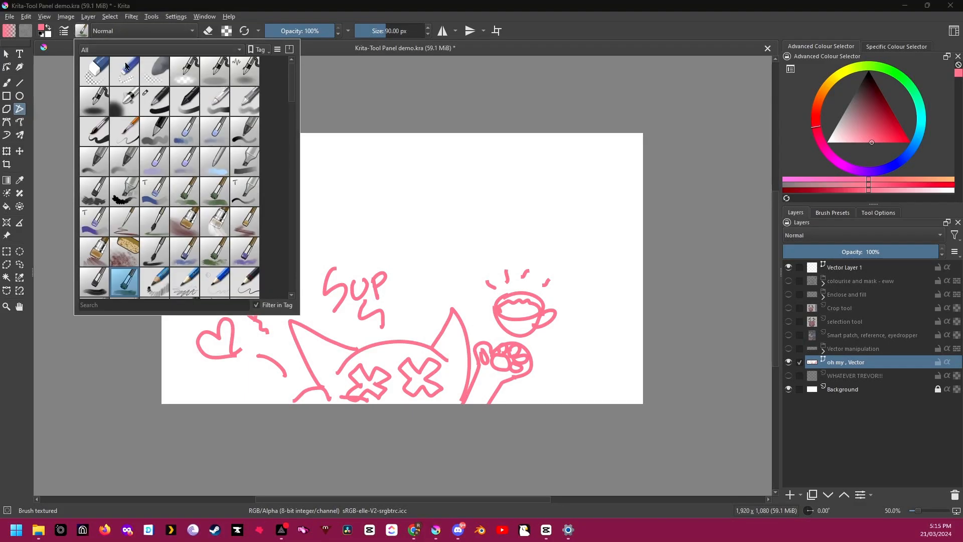
left_click(167, 113)
Step: Draw a wide bent polyline across the canvas's upper area and a separate V-shaped polyline in its upper-right corner
left_click(87, 359)
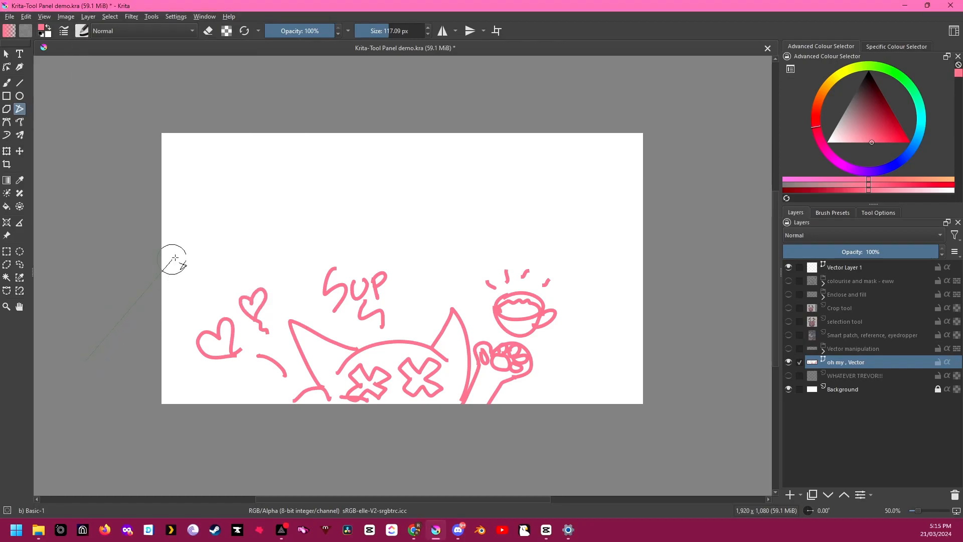
left_click(317, 176)
double_click(457, 177)
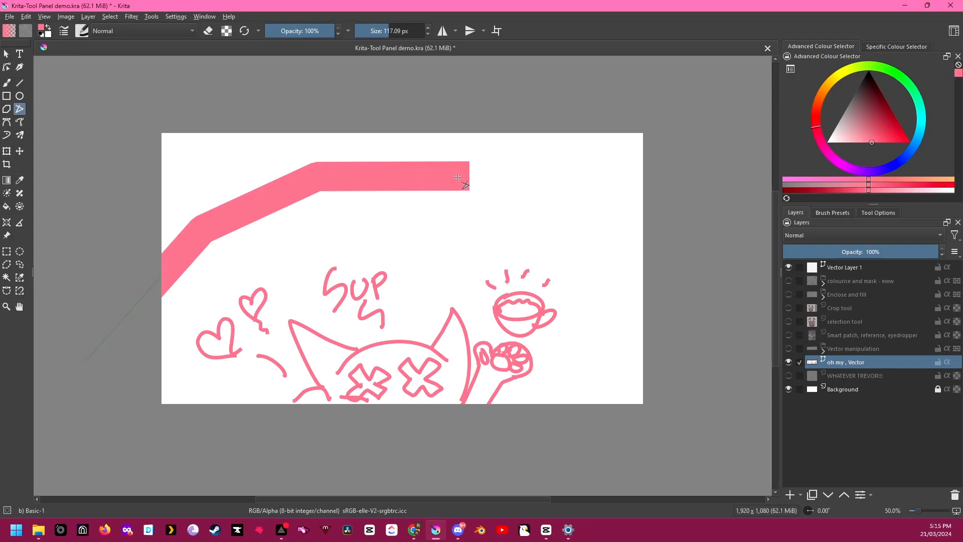
left_click(542, 155)
left_click(591, 228)
double_click(606, 162)
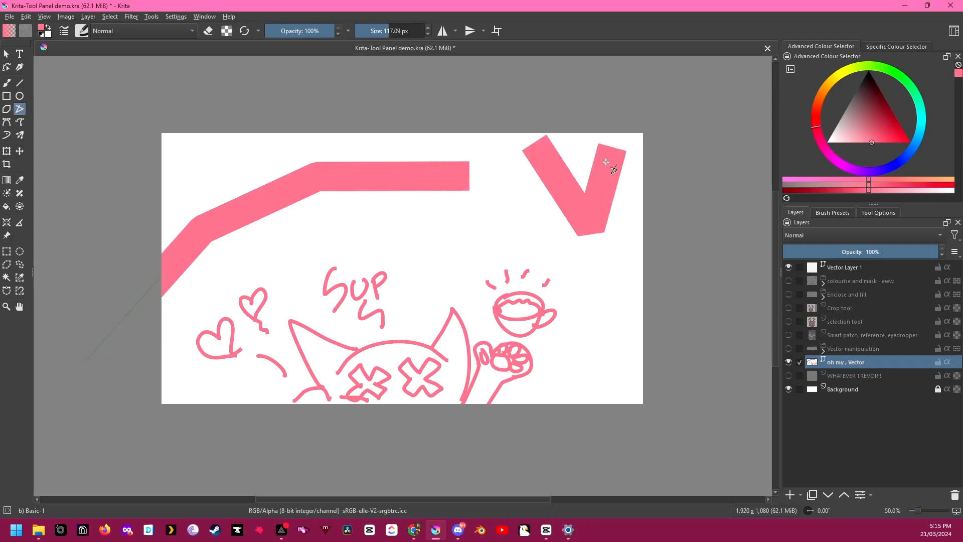
Step: Undo both polylines and set the brush size to 15.97 px
key("ctrl+z")
key("ctrl+z")
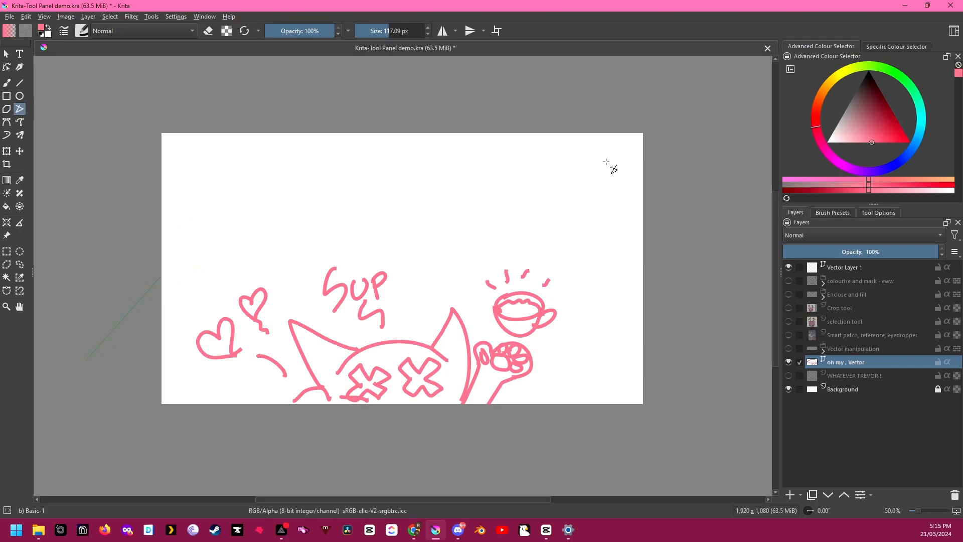
left_click_drag(374, 28, 372, 29)
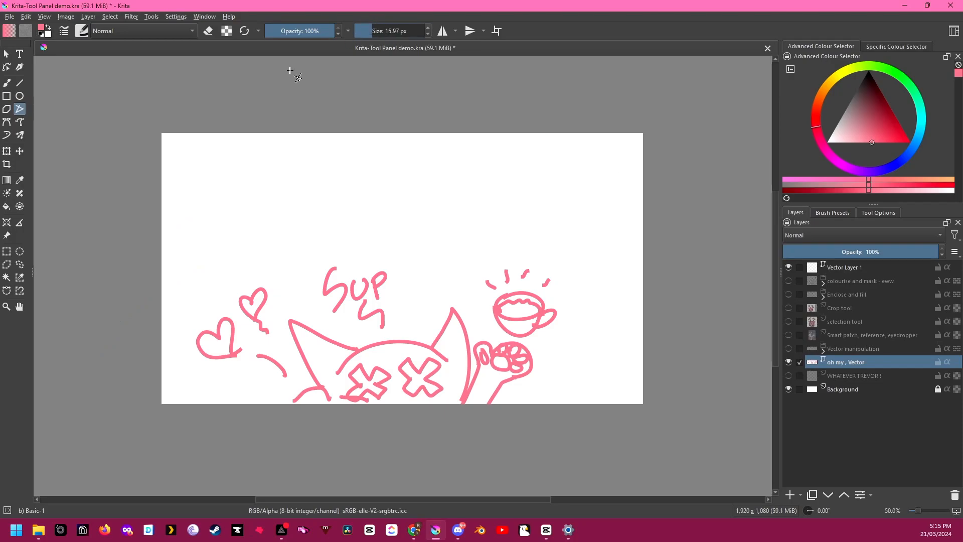
Step: Draw an open Bezier curve outline with mixed curved and straight segments above the SUP lettering in the canvas's upper-left area
left_click(6, 123)
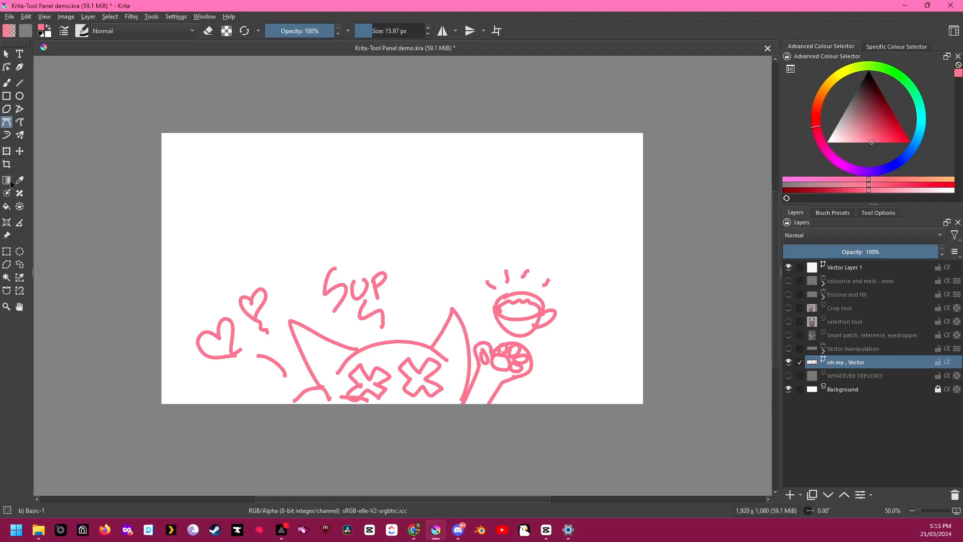
left_click_drag(195, 220, 242, 179)
left_click_drag(245, 174, 277, 176)
left_click(338, 151)
left_click(340, 228)
left_click_drag(236, 229, 232, 209)
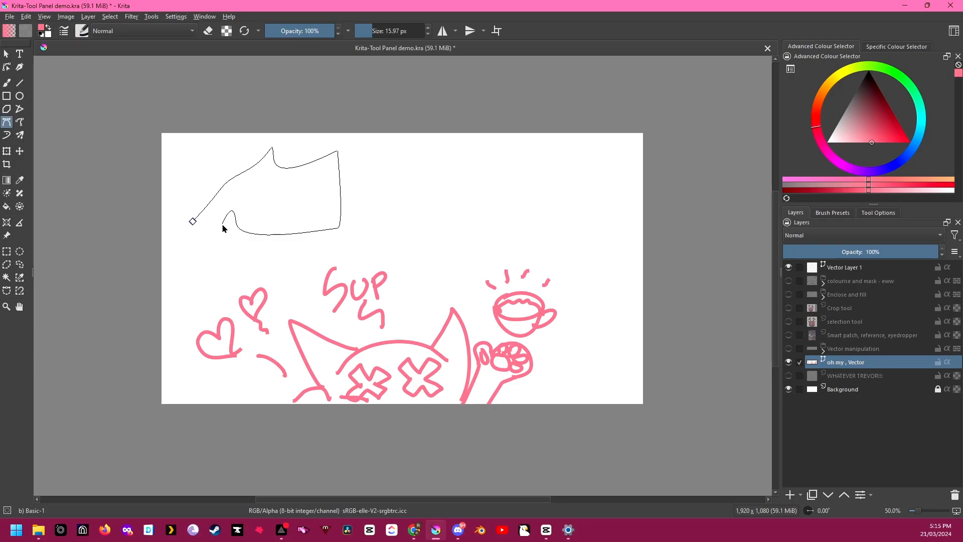
key("Return")
Step: Draw a straight diagonal polyline beside the Bezier outline and undo both shapes
left_click(19, 109)
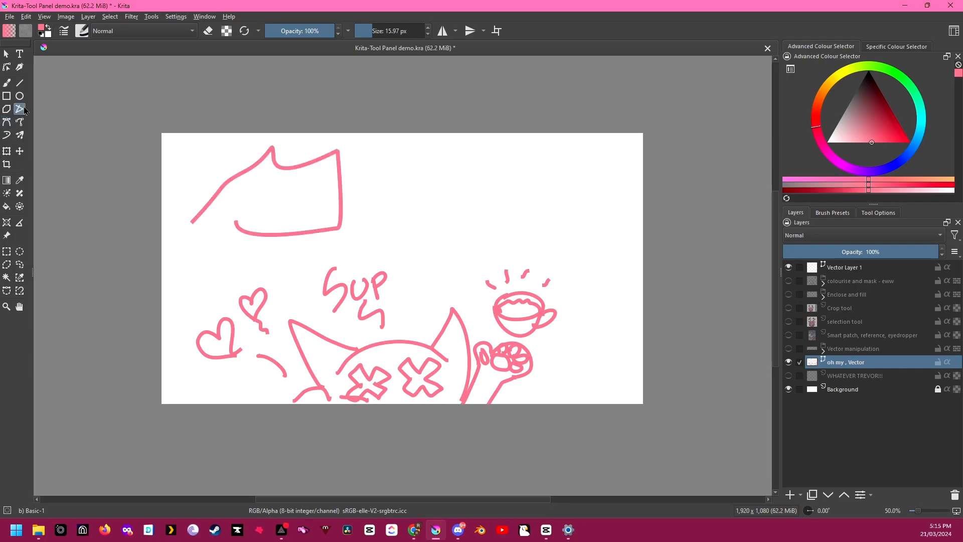
left_click(360, 207)
key("Return")
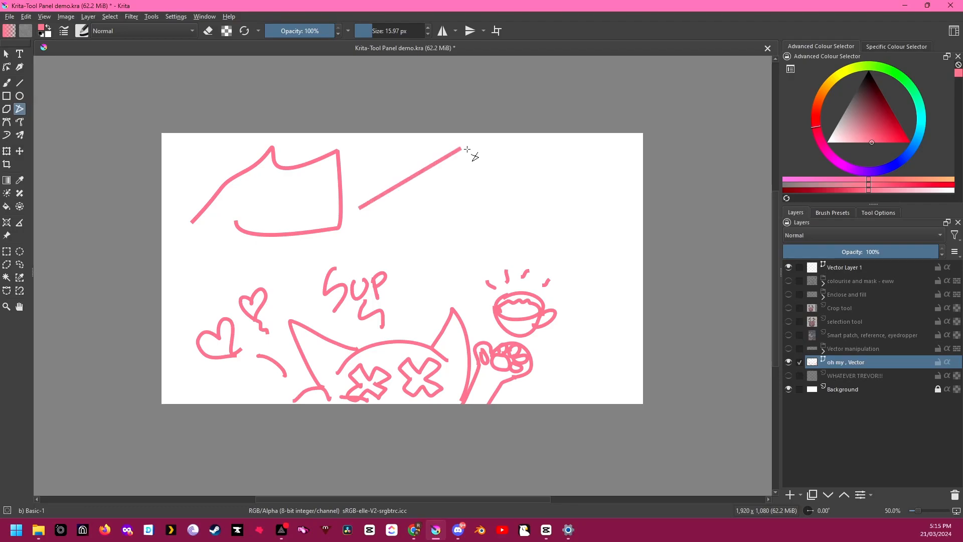
left_click(6, 123)
key("ctrl+z")
key("ctrl+z")
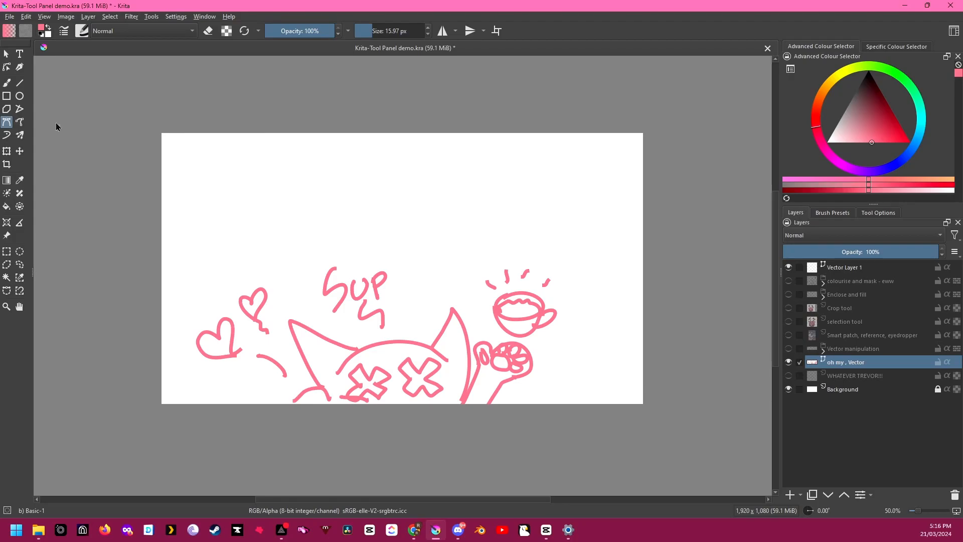
Step: Write "oh my" above the coffee cup with the Freehand Path tool, ending the y in a curl
left_click(22, 126)
mouse_move(511, 200)
left_mouse_down()
mouse_move(510, 181)
mouse_move(533, 174)
mouse_move(539, 196)
left_mouse_up()
mouse_move(523, 232)
left_mouse_down()
mouse_move(546, 228)
mouse_move(576, 214)
mouse_move(579, 253)
mouse_move(544, 245)
mouse_move(568, 235)
left_mouse_up()
Step: Activate the Dynamic Brush tool and swap layers, hiding "oh my , Vector" and activating and showing "WHATEVER TREVOR!!!"
left_click(8, 136)
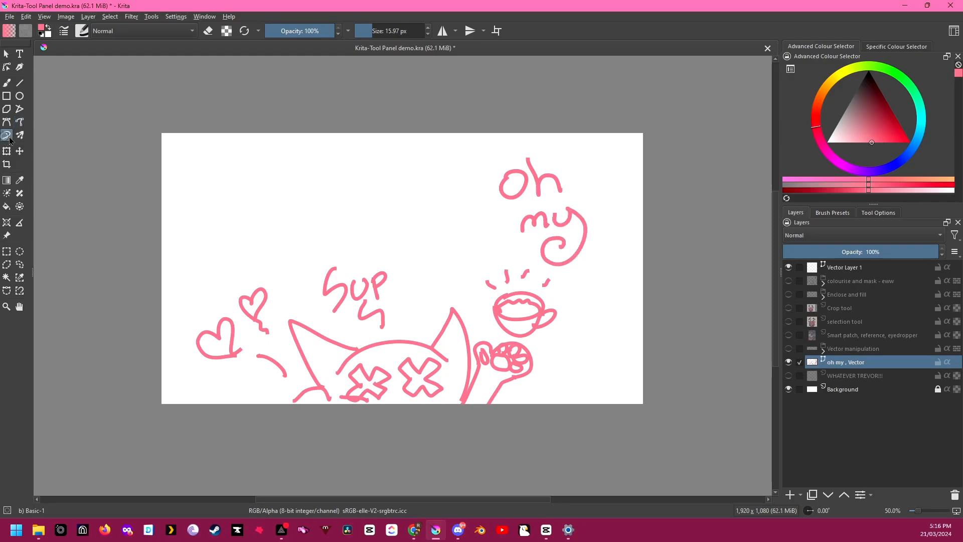
left_click(207, 239)
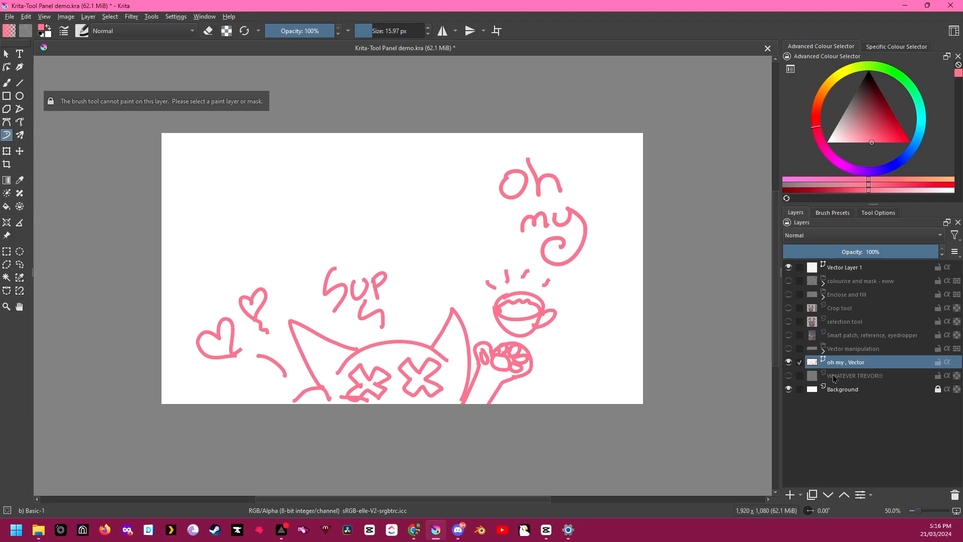
left_click(834, 378)
left_click(789, 362)
left_click(789, 375)
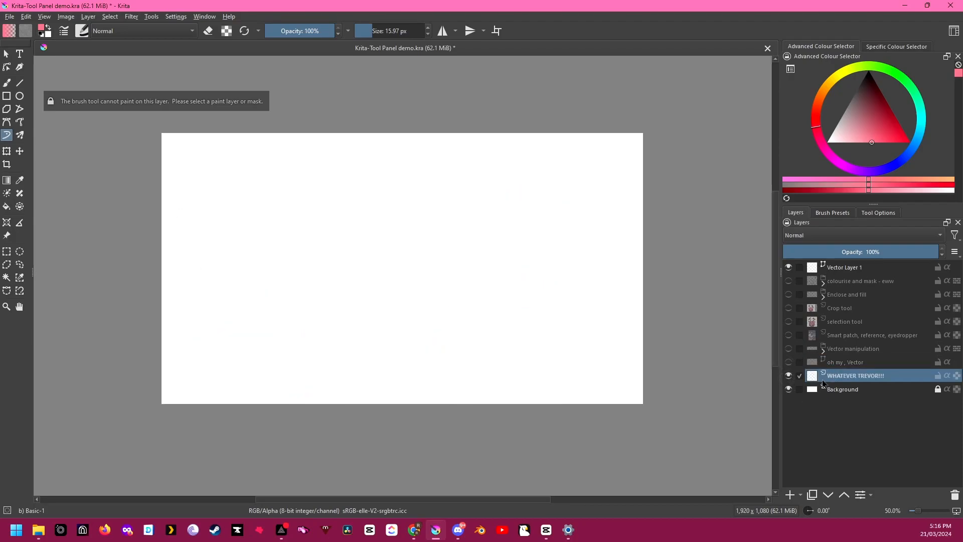
Step: Paint a large curl at 15.97 px and underlined looped lettering with DO at 68.97 px, and clear the layer
mouse_move(219, 258)
left_mouse_down()
mouse_move(229, 208)
mouse_move(301, 209)
mouse_move(263, 279)
mouse_move(381, 293)
mouse_move(320, 193)
left_mouse_up()
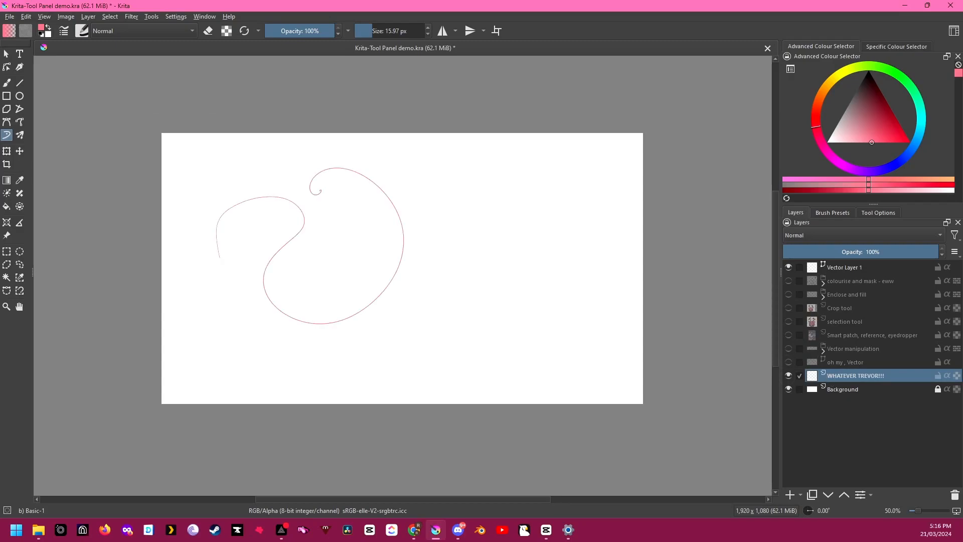
left_click_drag(370, 31, 383, 31)
mouse_move(439, 172)
left_mouse_down()
mouse_move(448, 208)
mouse_move(491, 193)
mouse_move(501, 208)
mouse_move(547, 180)
mouse_move(545, 225)
mouse_move(444, 239)
left_mouse_up()
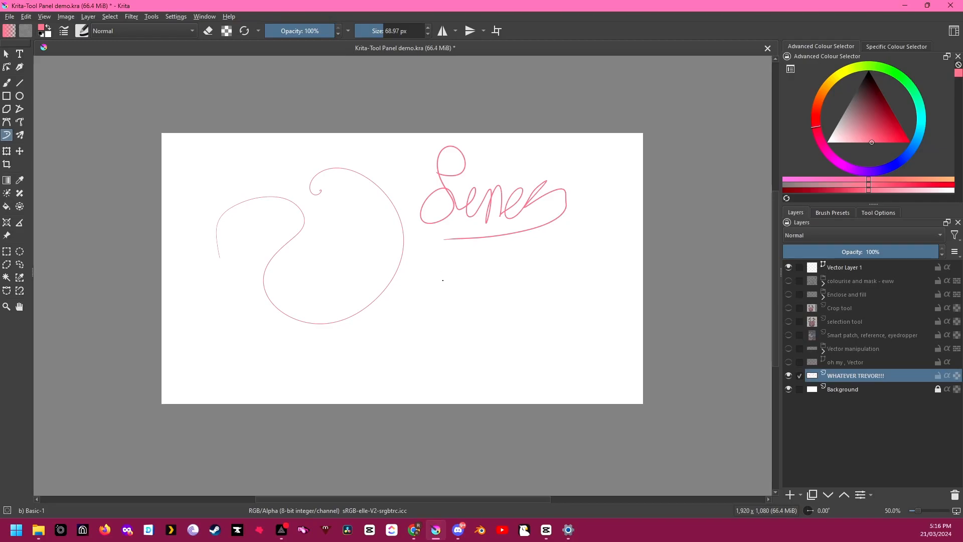
mouse_move(420, 276)
left_mouse_down()
mouse_move(420, 256)
mouse_move(449, 293)
mouse_move(404, 332)
left_mouse_up()
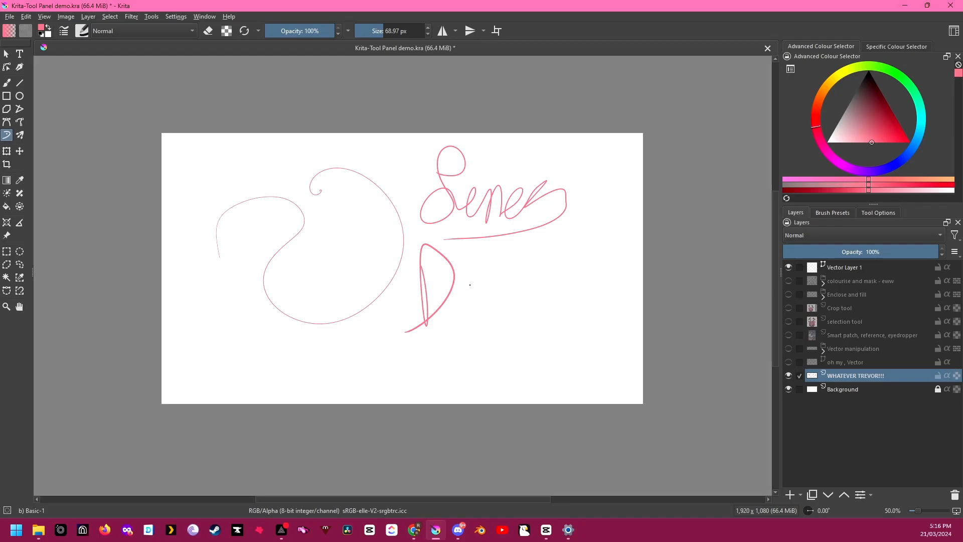
mouse_move(485, 268)
left_mouse_down()
mouse_move(498, 332)
mouse_move(505, 279)
left_mouse_up()
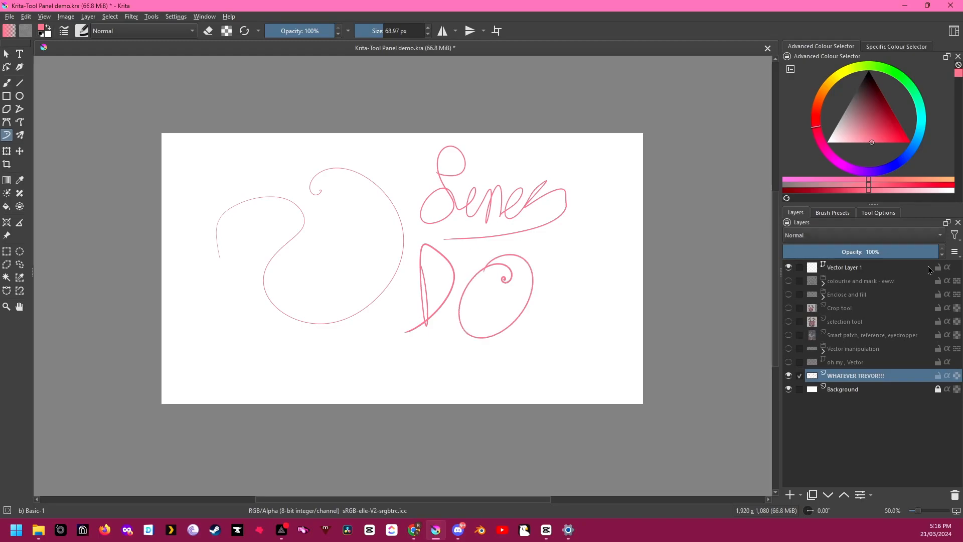
key("Delete")
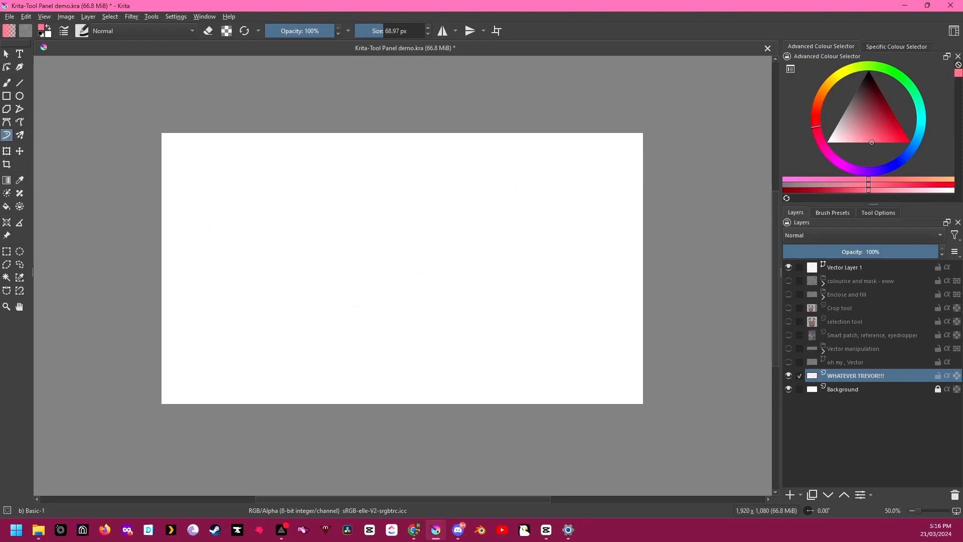
Step: Paint a central petal motif, rounded shapes and small cloud-like flowers in snowflake symmetry with the Multibrush tool
left_click(20, 135)
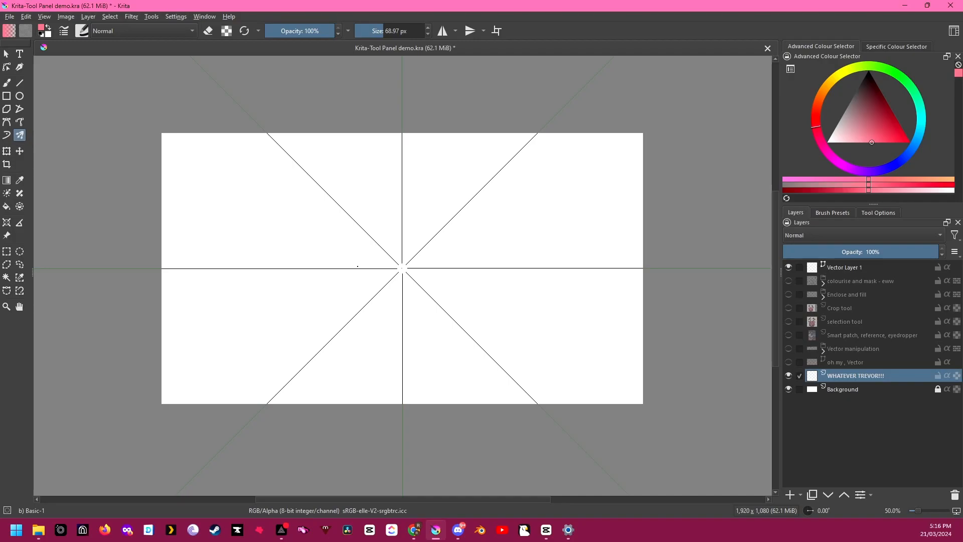
mouse_move(365, 270)
left_mouse_down()
mouse_move(344, 240)
mouse_move(374, 223)
mouse_move(402, 228)
left_mouse_up()
mouse_move(315, 253)
left_mouse_down()
mouse_move(309, 217)
mouse_move(323, 245)
left_mouse_up()
mouse_move(270, 203)
left_mouse_down()
mouse_move(297, 187)
mouse_move(290, 214)
mouse_move(269, 220)
mouse_move(271, 191)
left_mouse_up()
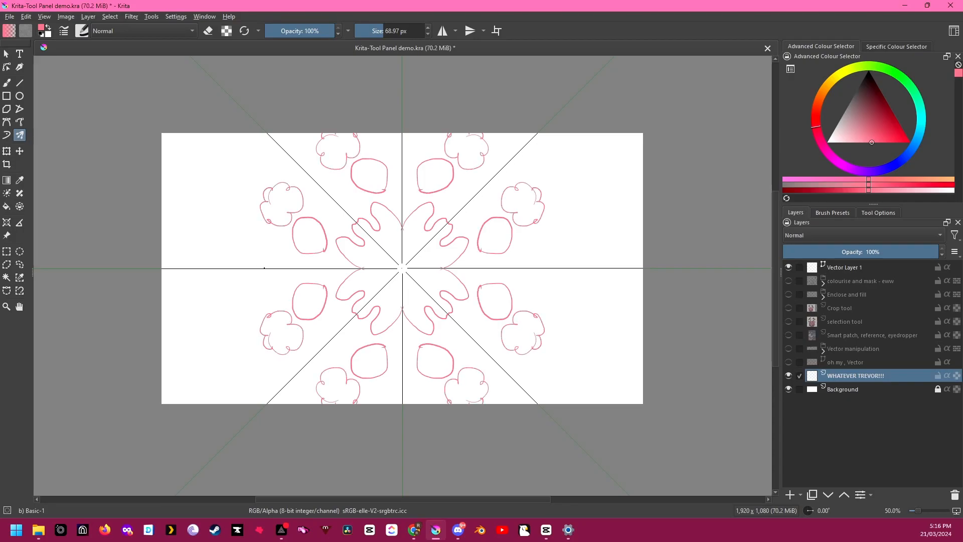
Step: Add large teardrop outlines around the flowers, plus diamonds and corner hearts, to the symmetric Multibrush pattern
mouse_move(319, 268)
left_mouse_down()
mouse_move(232, 321)
mouse_move(311, 363)
mouse_move(337, 333)
left_mouse_up()
mouse_move(238, 228)
left_mouse_down()
mouse_move(242, 265)
mouse_move(215, 242)
mouse_move(239, 228)
mouse_move(211, 191)
mouse_move(183, 200)
mouse_move(203, 222)
mouse_move(226, 216)
mouse_move(207, 235)
mouse_move(212, 253)
mouse_move(186, 254)
mouse_move(178, 232)
left_mouse_up()
mouse_move(218, 179)
left_mouse_down()
mouse_move(217, 156)
mouse_move(227, 172)
left_mouse_up()
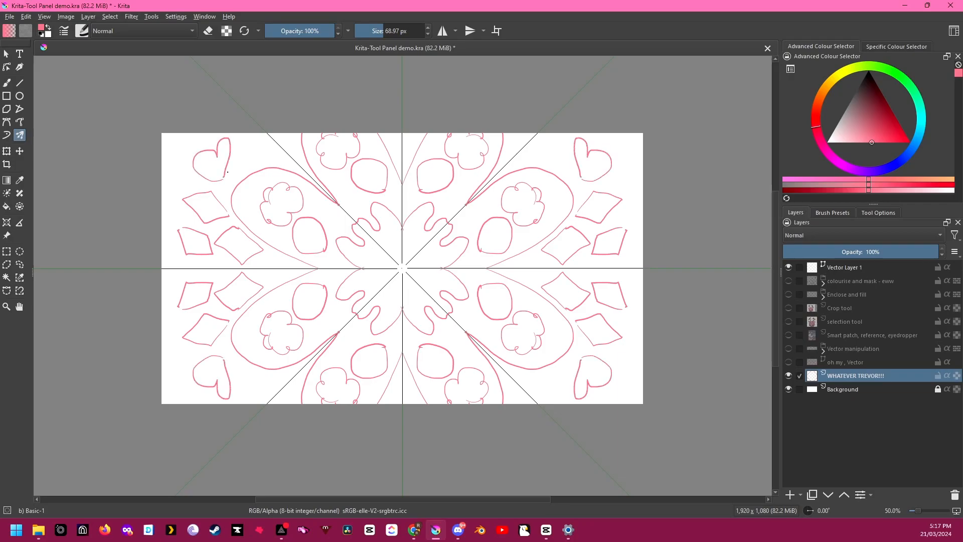
Step: Clear the snowflake pattern from the layer and set the Multibrush type to Mirror
left_click(876, 213)
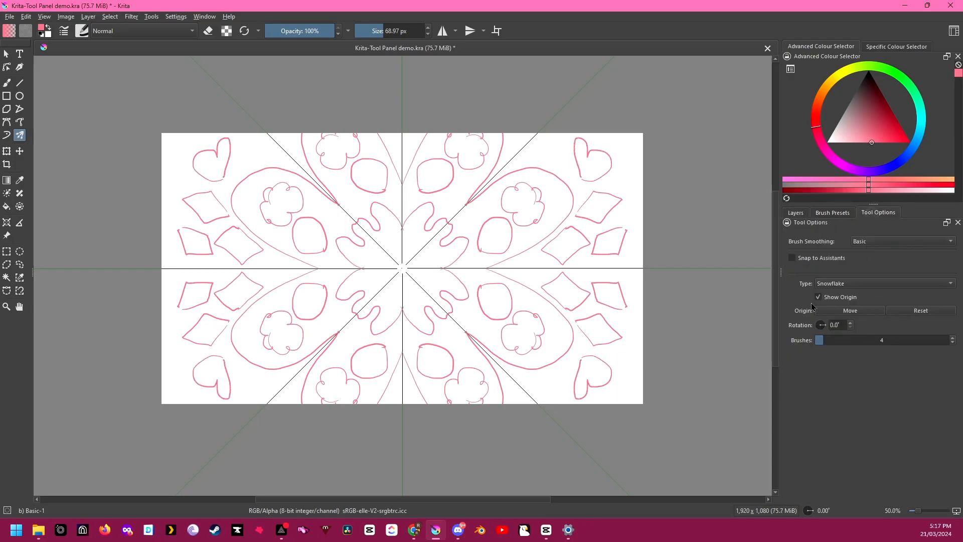
key("Delete")
left_click(849, 285)
left_click(835, 264)
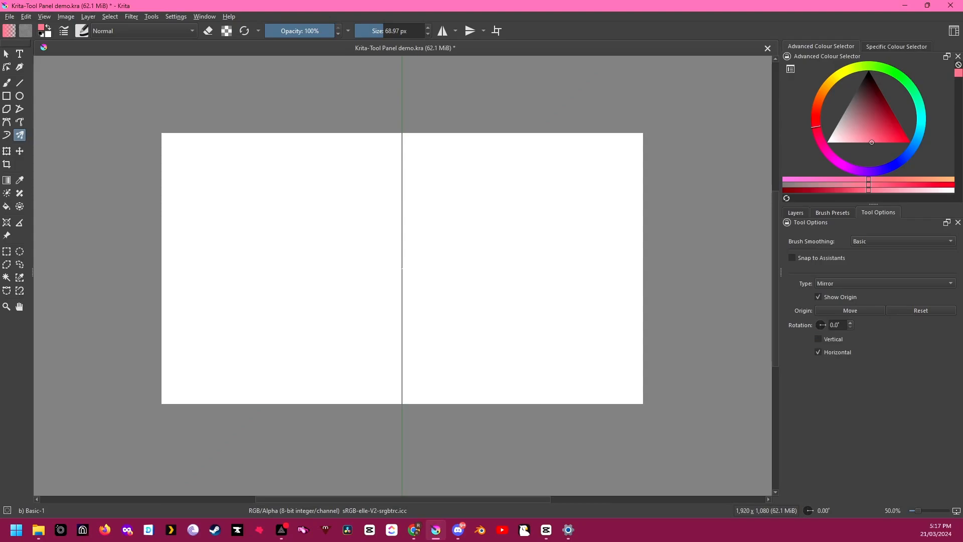
Step: Paint a mirrored face with X-shaped eyes and a wide, jagged-toothed grin, and clear it from the layer
mouse_move(334, 207)
left_mouse_down()
mouse_move(345, 179)
mouse_move(369, 196)
mouse_move(346, 226)
mouse_move(308, 186)
mouse_move(293, 216)
mouse_move(325, 222)
mouse_move(313, 246)
mouse_move(358, 244)
mouse_move(346, 227)
left_mouse_up()
left_click_drag(342, 268, 412, 269)
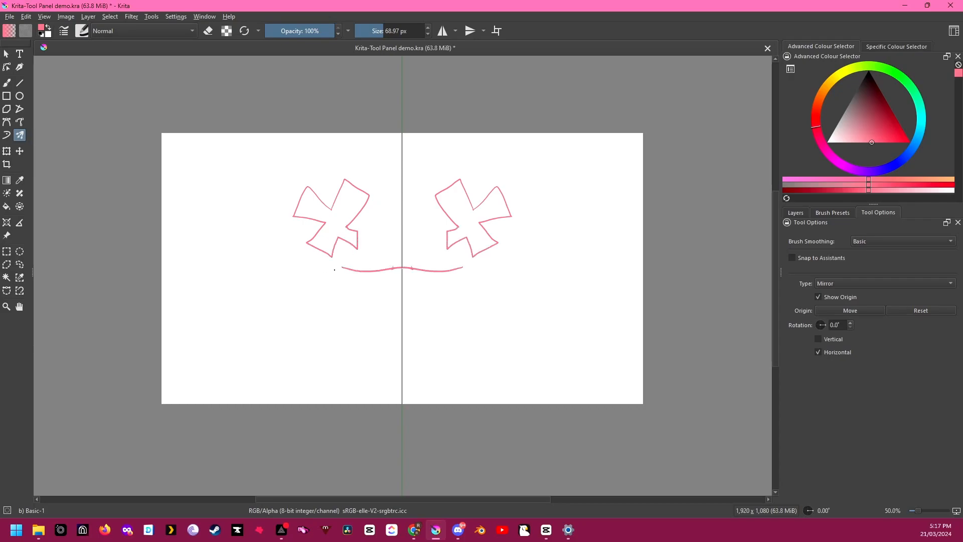
mouse_move(341, 268)
left_mouse_down()
mouse_move(356, 328)
mouse_move(406, 349)
left_mouse_up()
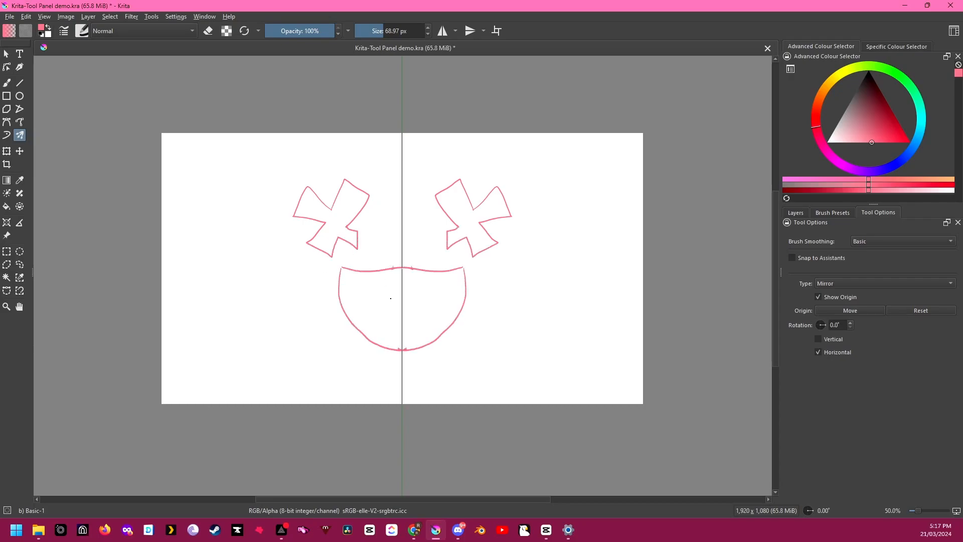
mouse_move(401, 275)
left_mouse_down()
mouse_move(389, 315)
mouse_move(368, 286)
mouse_move(360, 308)
mouse_move(340, 275)
mouse_move(351, 262)
mouse_move(333, 277)
left_mouse_up()
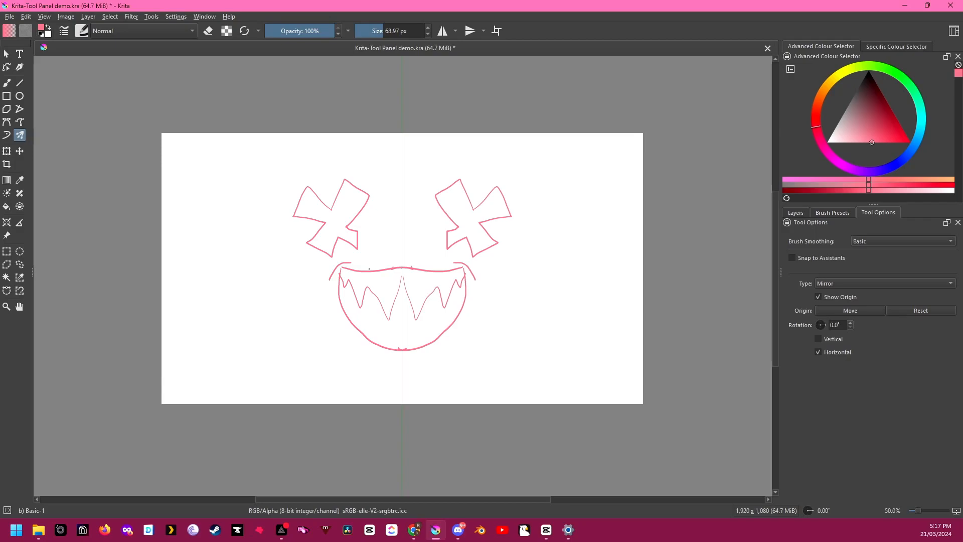
key("Delete")
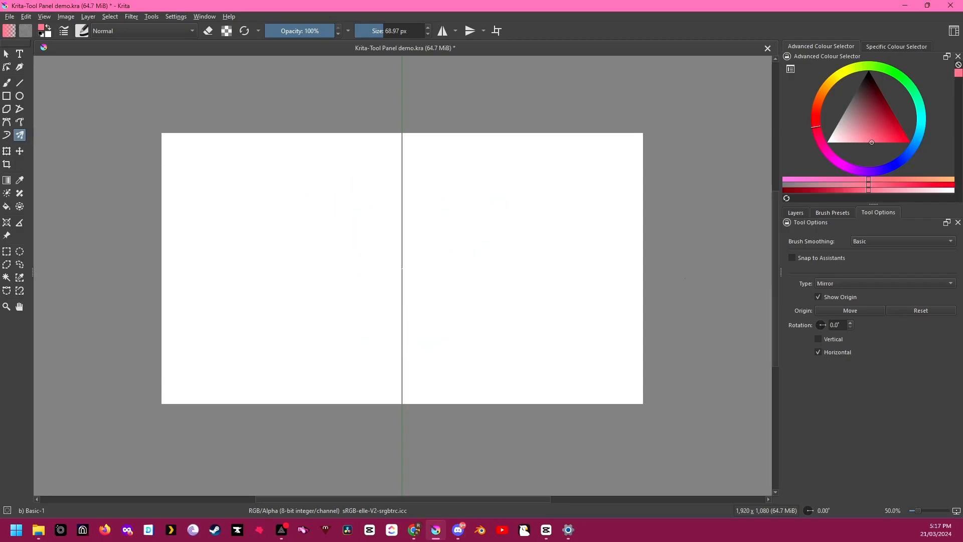
Step: Paint a mirrored heart with an open-book shape below, clear them, and do the same with a pair of mirrored spirals
mouse_move(401, 206)
left_mouse_down()
mouse_move(362, 166)
mouse_move(339, 202)
mouse_move(362, 244)
mouse_move(402, 274)
mouse_move(346, 286)
mouse_move(344, 333)
mouse_move(401, 350)
left_mouse_up()
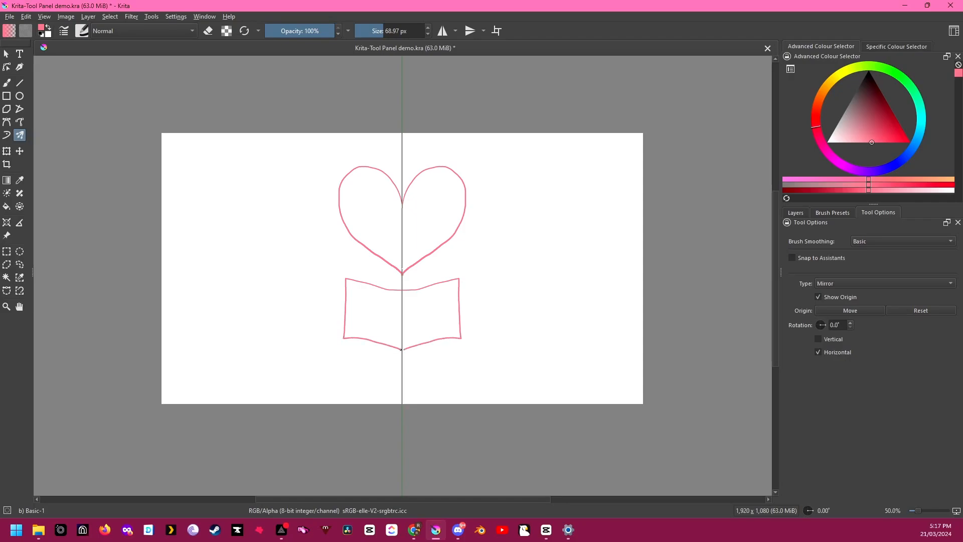
key("Delete")
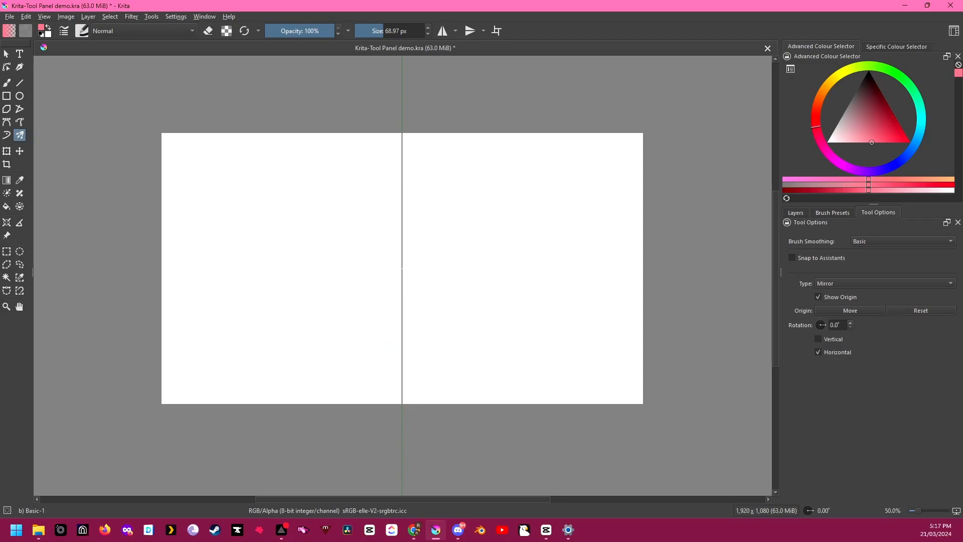
mouse_move(337, 177)
left_mouse_down()
mouse_move(388, 189)
mouse_move(325, 231)
mouse_move(359, 179)
mouse_move(357, 243)
mouse_move(344, 193)
mouse_move(358, 216)
left_mouse_up()
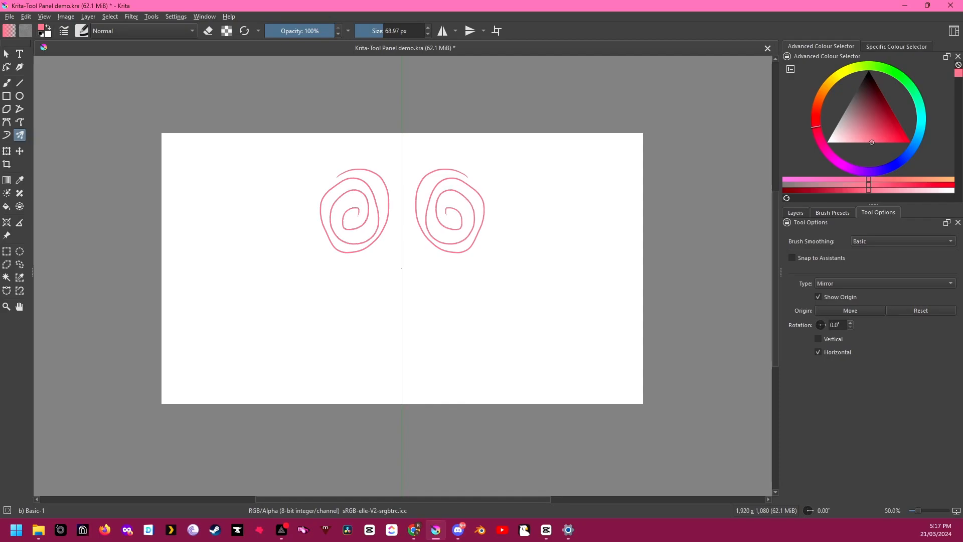
key("Delete")
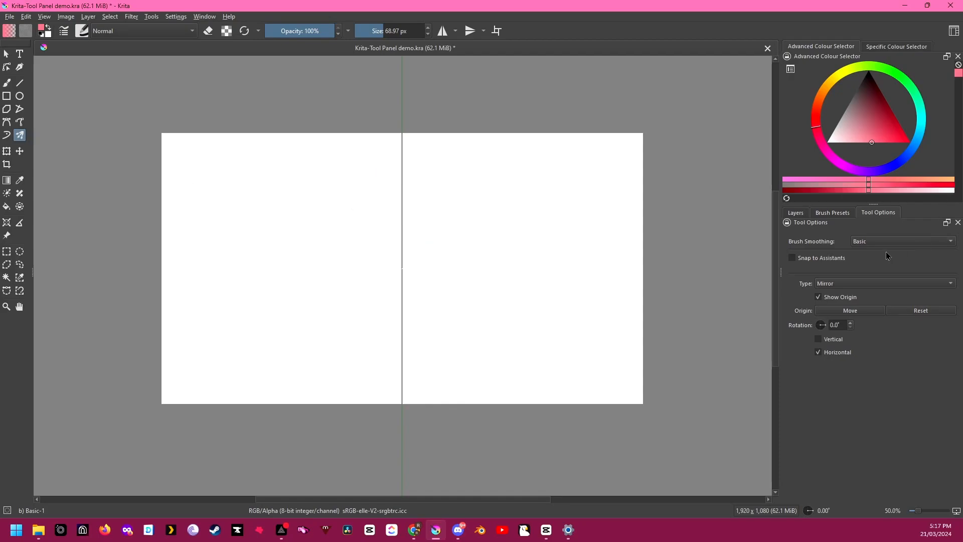
Step: Free-transform the pair of pink rings, moving them across the canvas and resizing them into a narrower shape
left_click(794, 212)
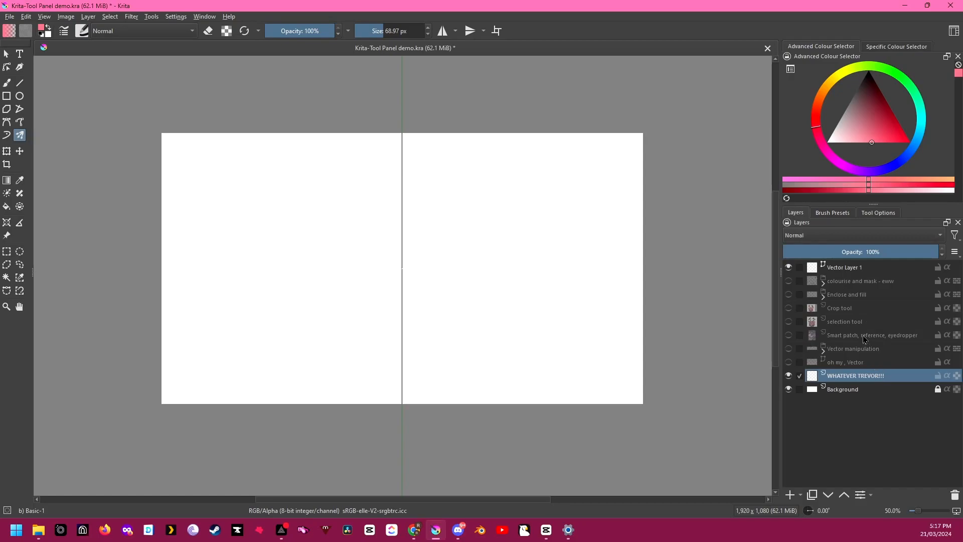
left_click(847, 351)
key("ctrl+t")
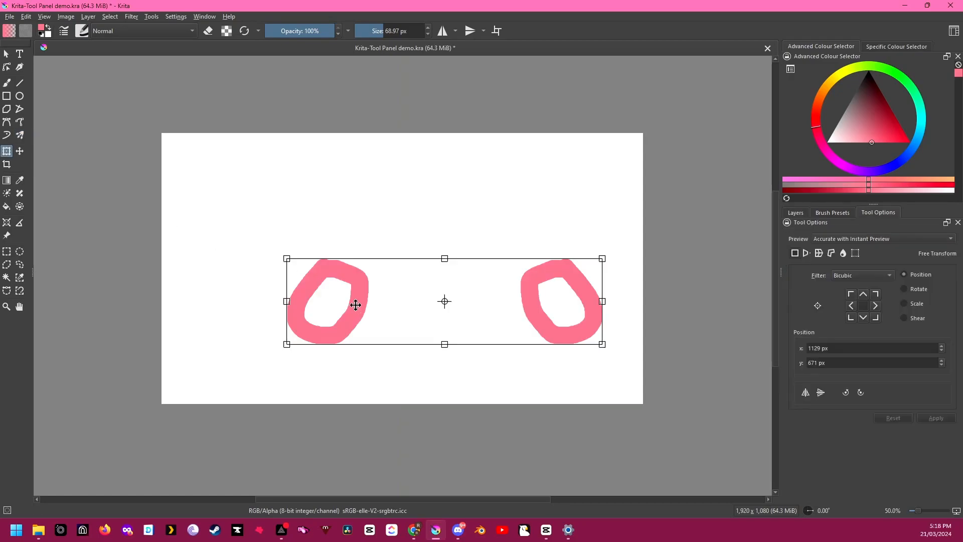
left_click_drag(357, 305, 307, 273)
left_click_drag(254, 236, 264, 265)
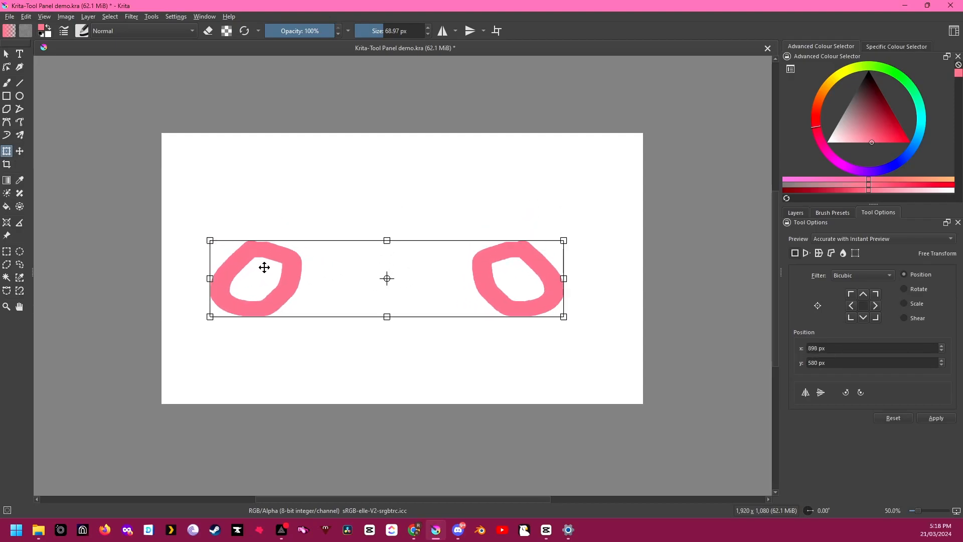
left_click_drag(208, 278, 401, 308)
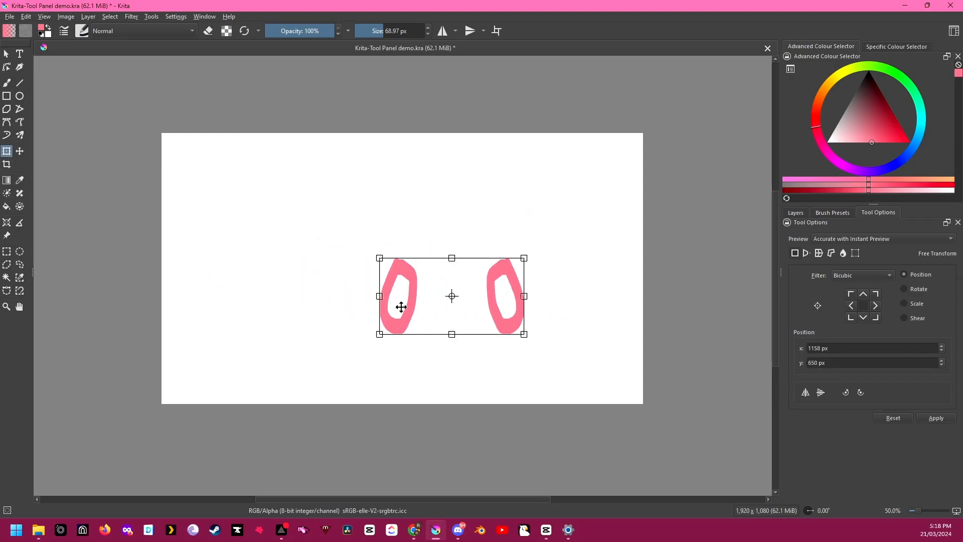
Step: Position the pink rings at x 400 px and y 400 px with the Move tool
left_click(796, 212)
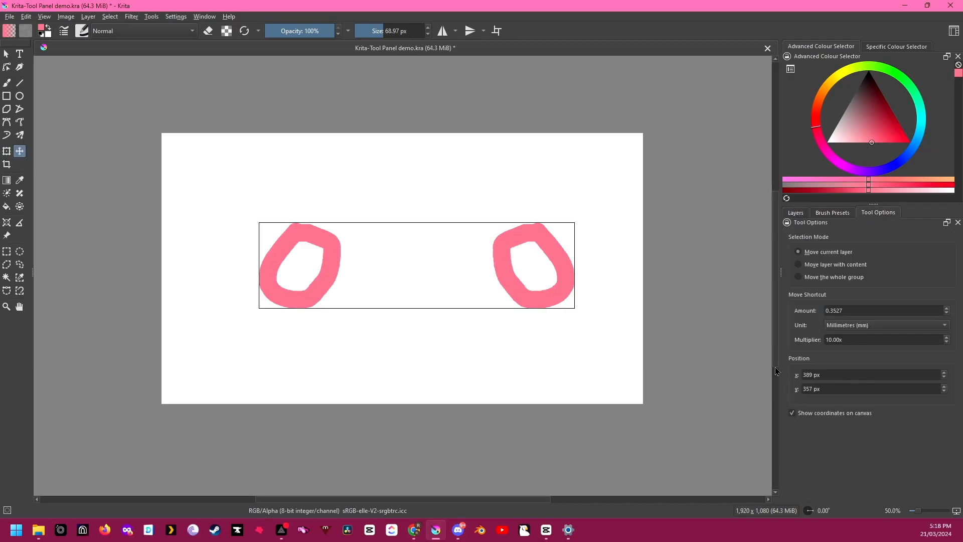
double_click(811, 375)
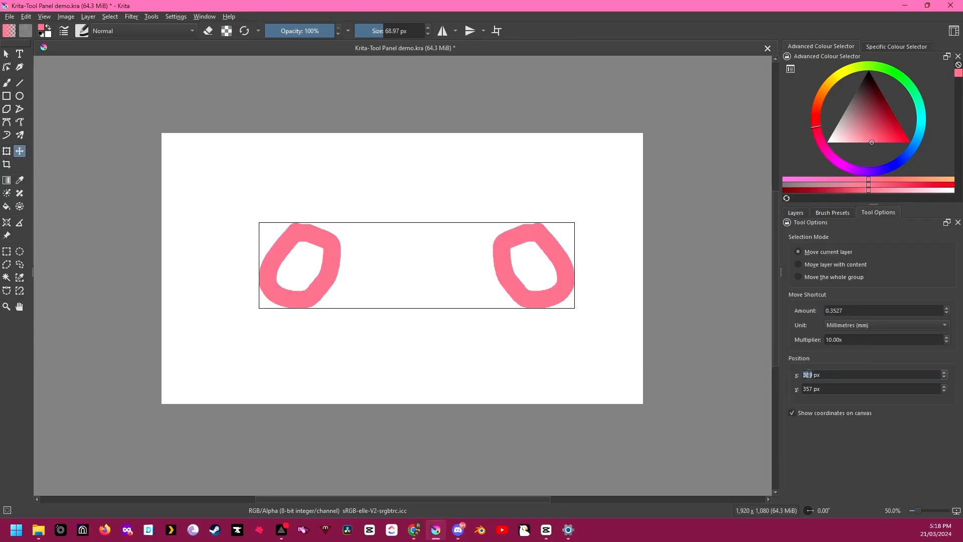
type("400")
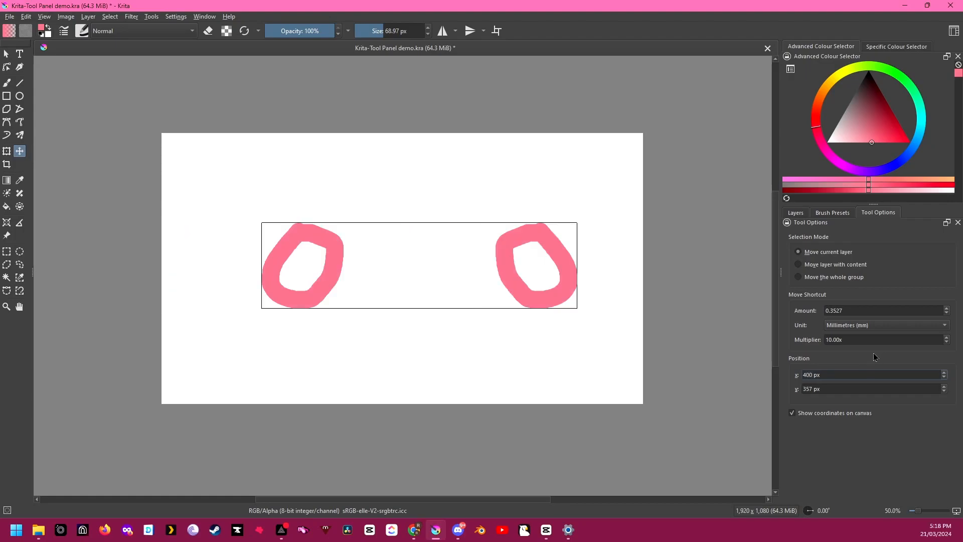
double_click(815, 390)
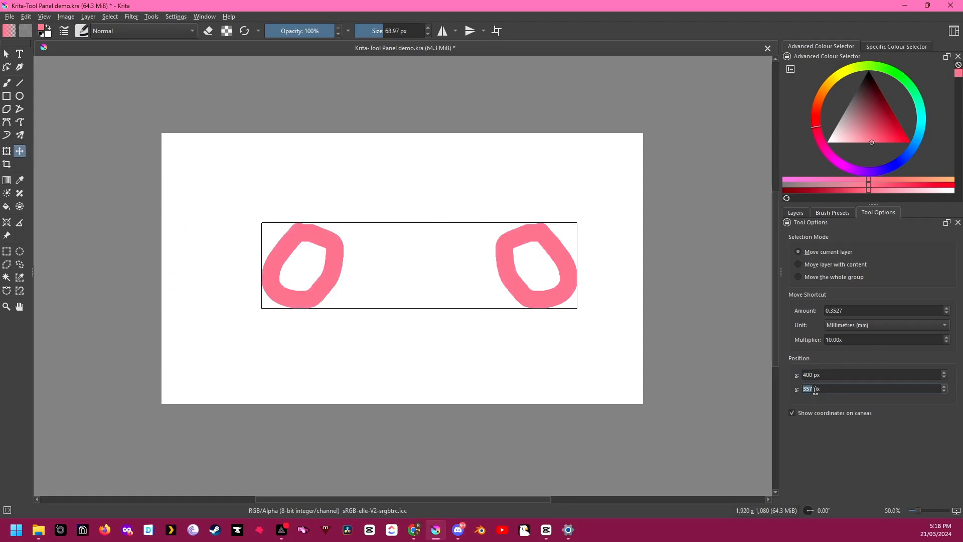
type("400")
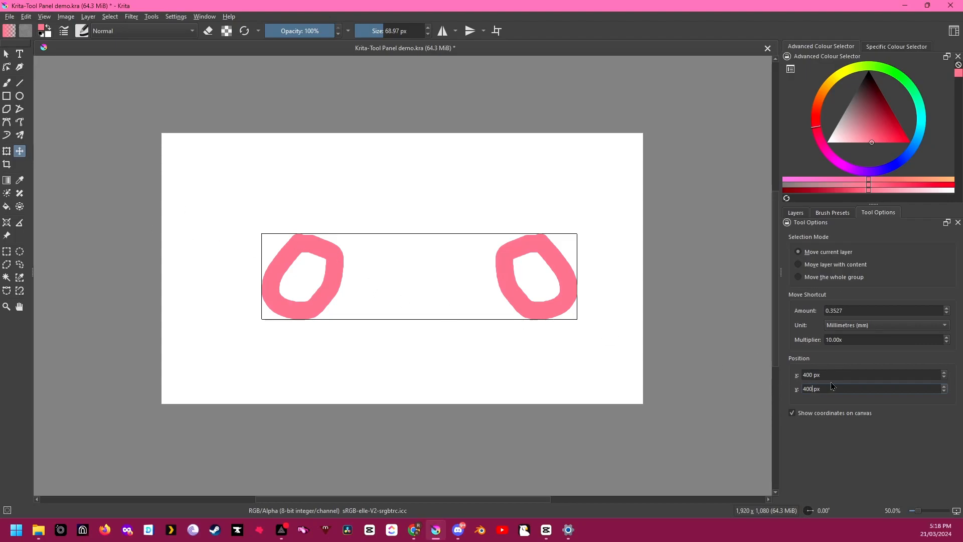
Step: Reposition the pink rings at x 500 px and y 500 px
double_click(832, 375)
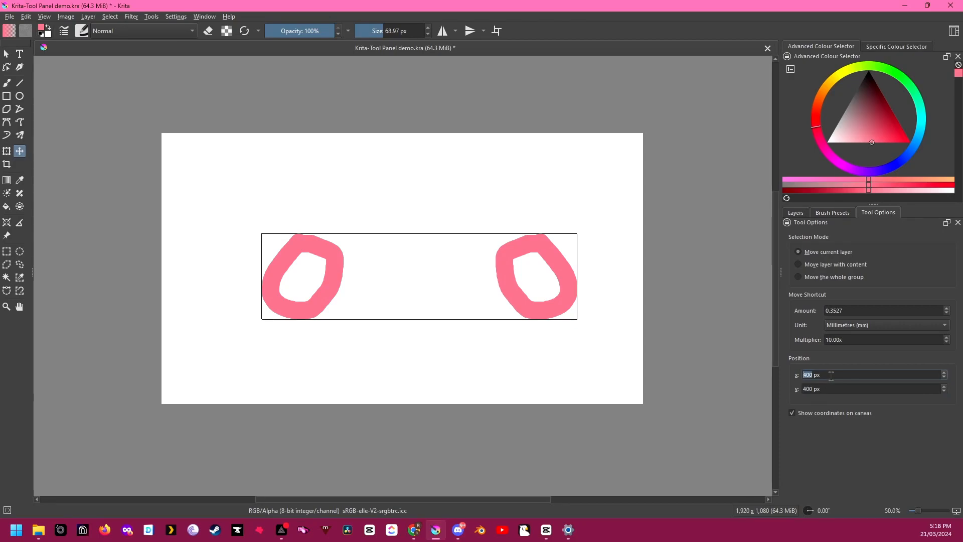
type("500")
key("Tab")
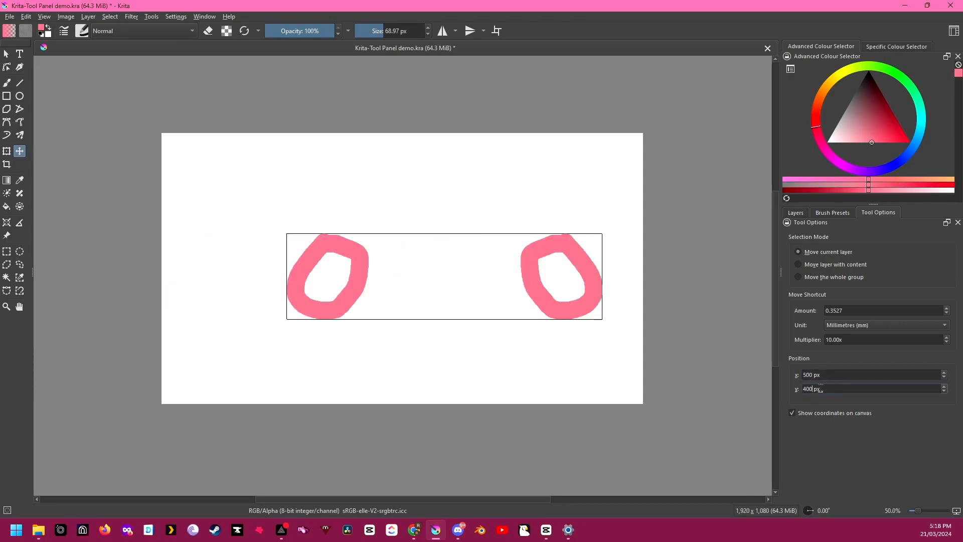
type("500")
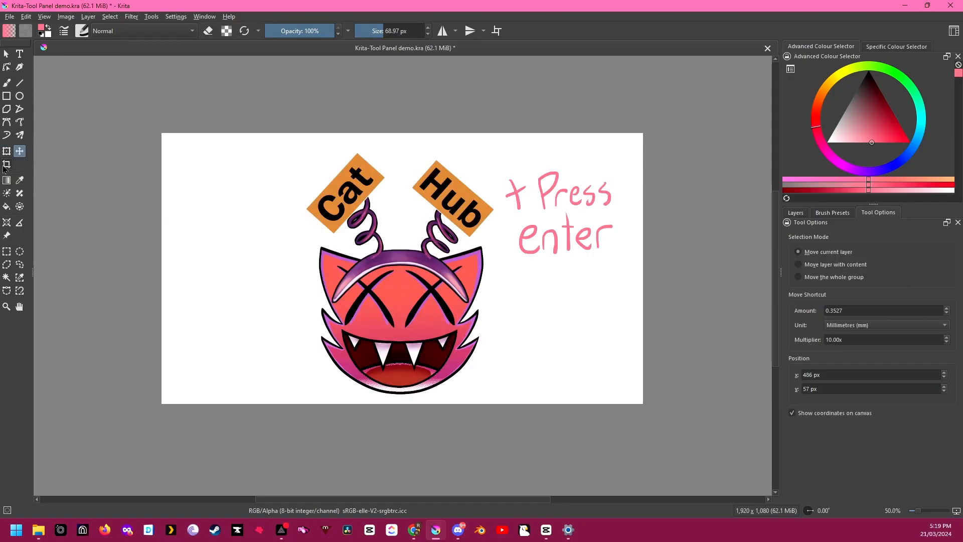
Step: Crop only the current layer to the grinning cat face, using a frame about 786 by 618 px with the Thirds decoration
left_click(4, 169)
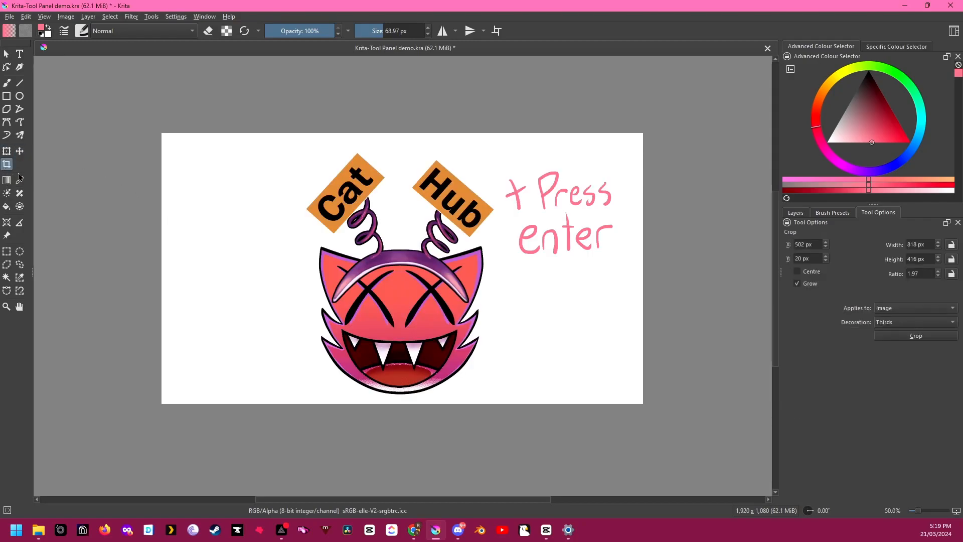
left_click(911, 326)
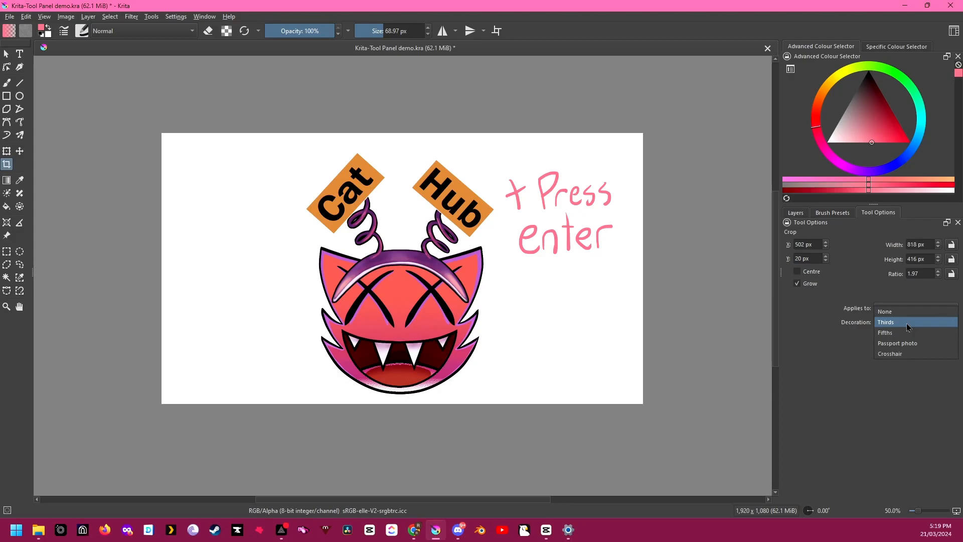
left_click(909, 327)
left_click(898, 311)
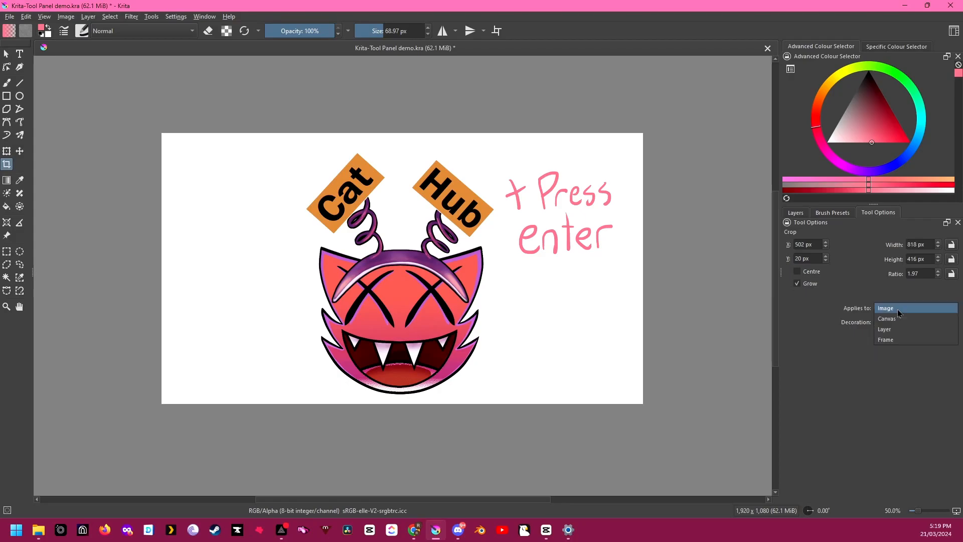
left_click(892, 329)
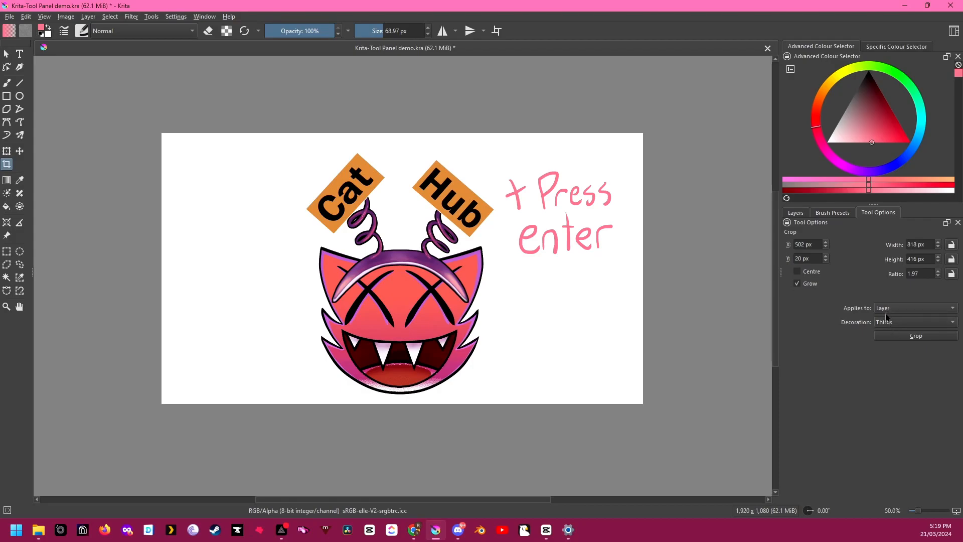
left_click_drag(279, 132, 399, 221)
left_click_drag(304, 238, 502, 395)
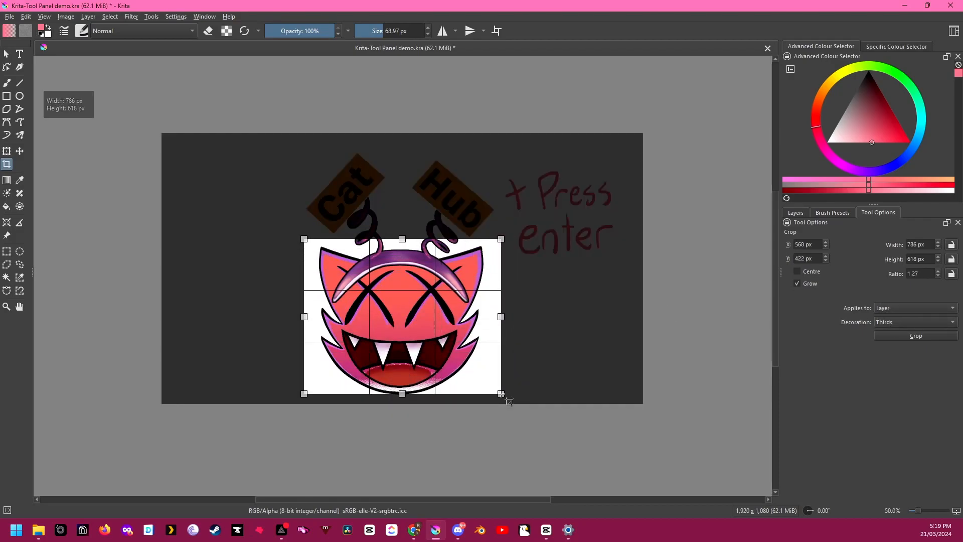
key("Return")
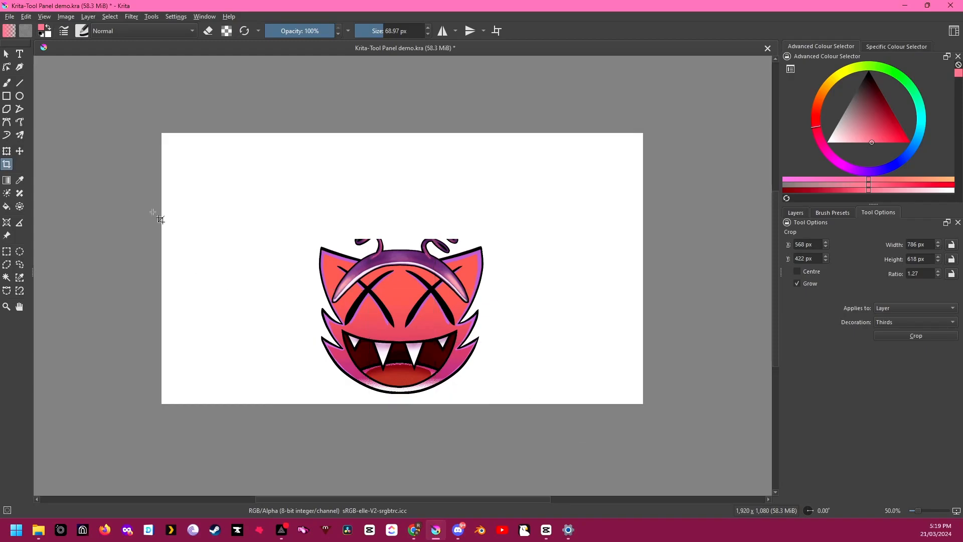
Step: Set up the Gradient tool with the Foreground to Background gradient and make the background colour light green
left_click(7, 181)
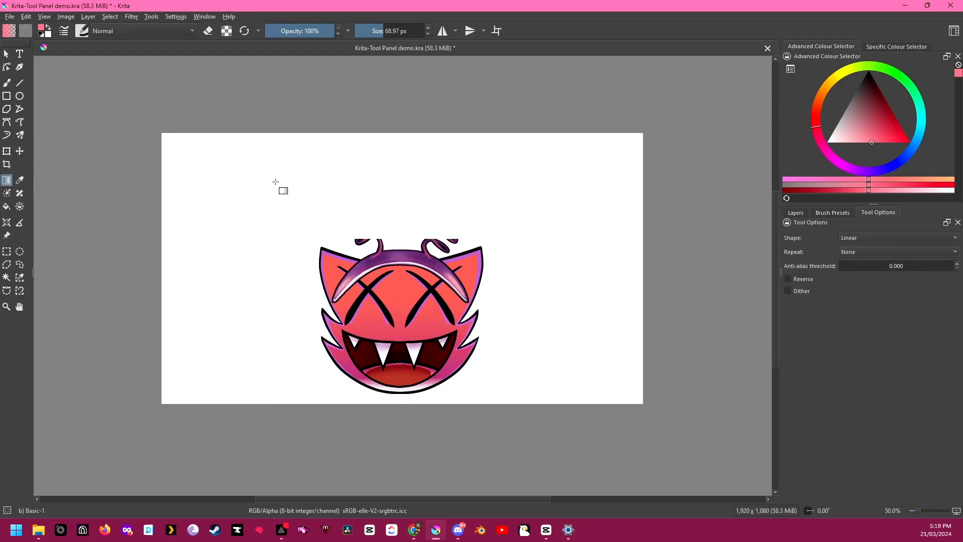
left_click(15, 33)
left_click(58, 103)
left_click(283, 118)
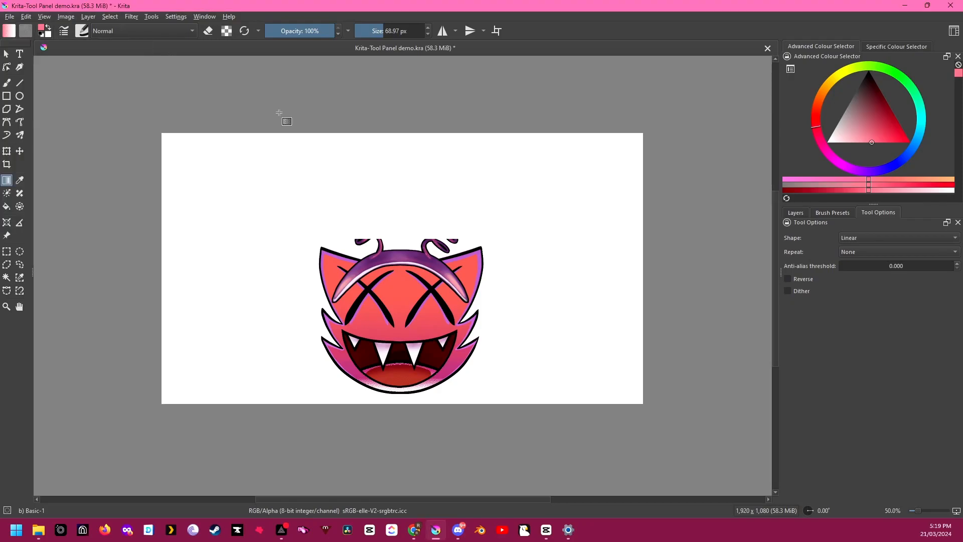
left_click(48, 35)
double_click(509, 151)
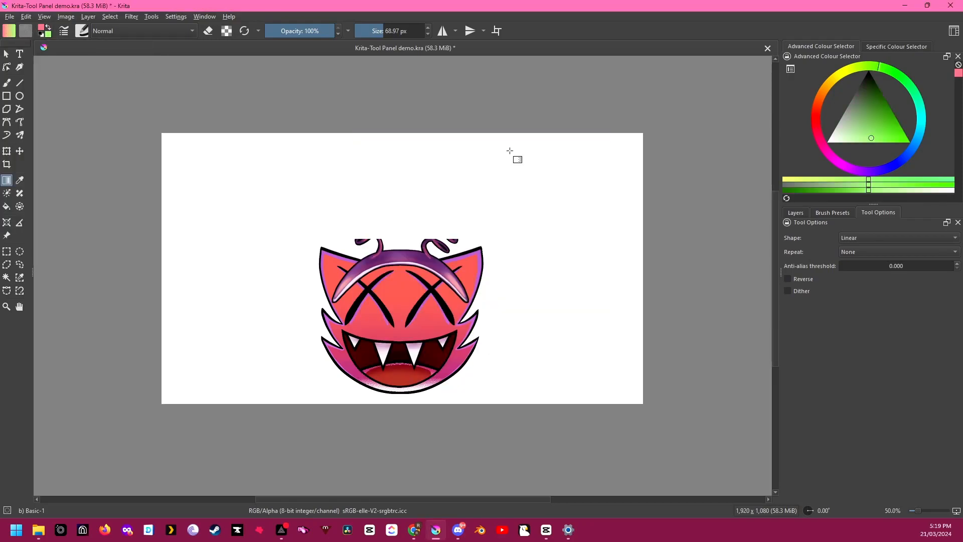
Step: Fill the WHATEVER TREVOR!!! layer with a diagonal pink-to-green linear gradient
left_click(797, 213)
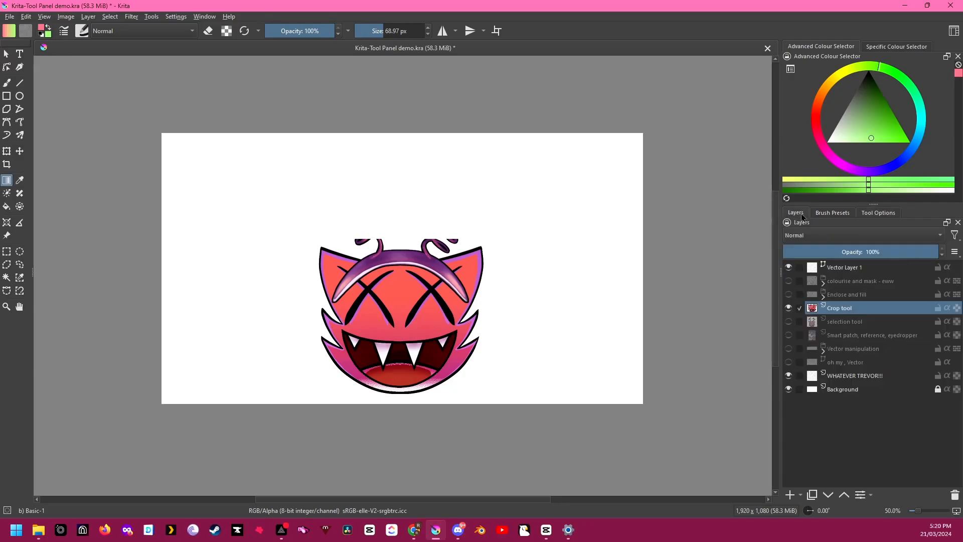
left_click(854, 380)
left_click_drag(562, 340, 203, 155)
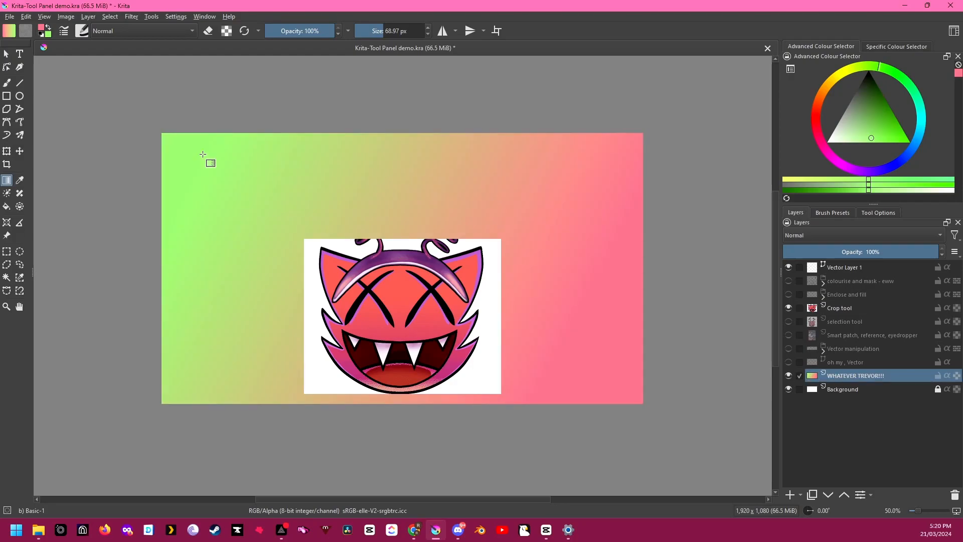
Step: Add an orange stop at 38.31% to the Foreground to Background gradient and refill the layer with a short, near-vertical transition
left_click(9, 30)
scroll(98, 131, "down", 5)
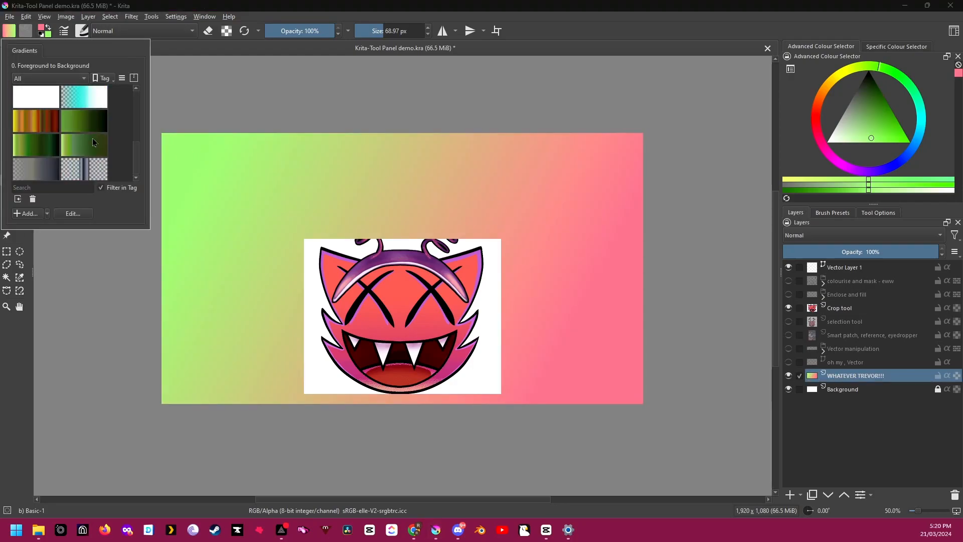
scroll(83, 129, "up", 5)
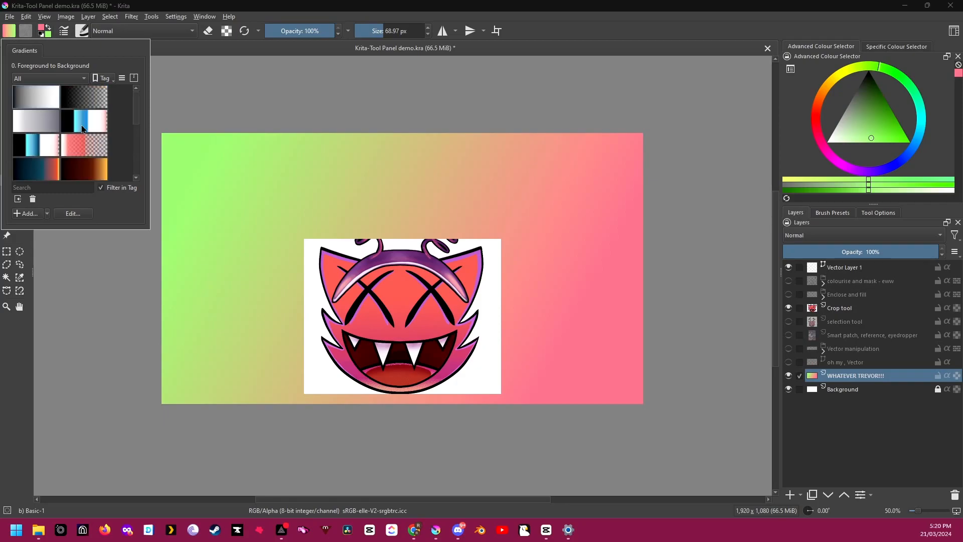
left_click(73, 213)
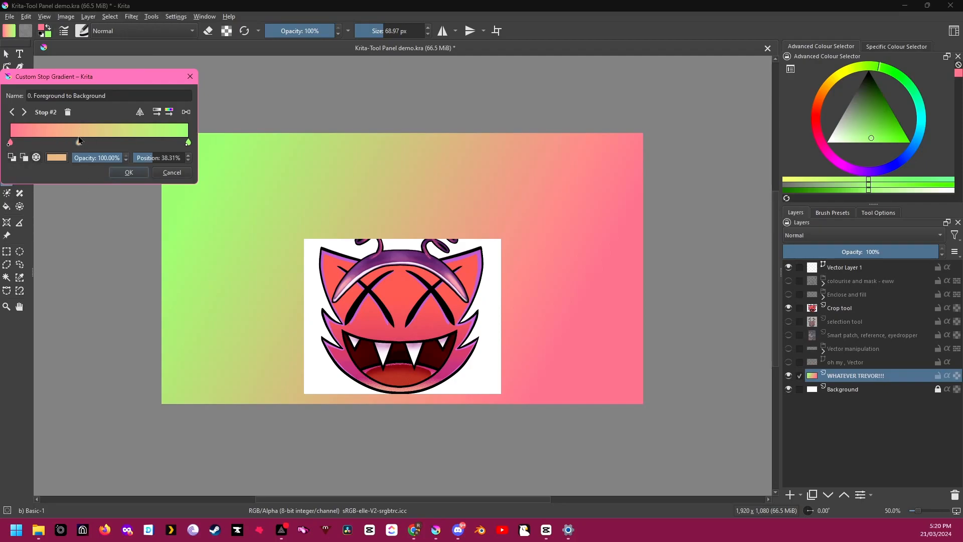
left_click(57, 159)
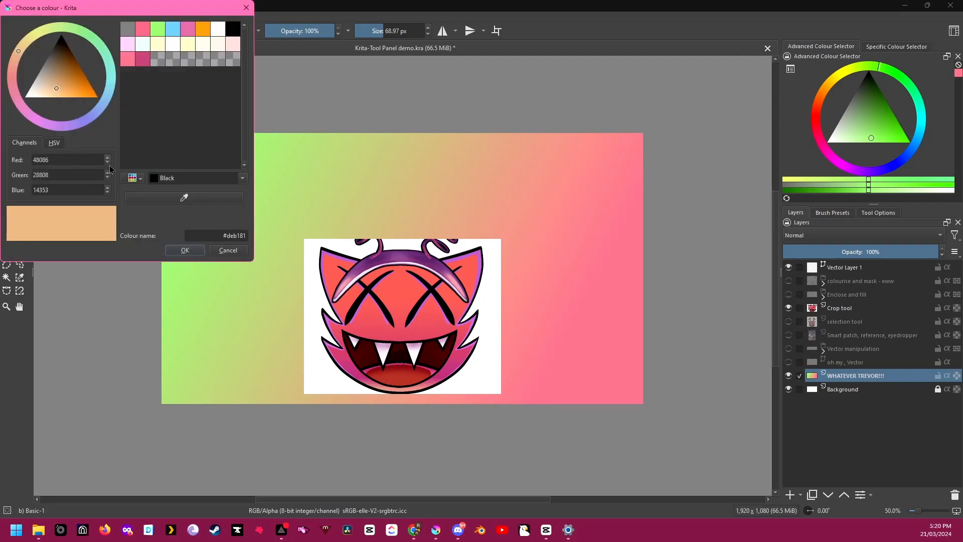
left_click(203, 30)
left_click(186, 251)
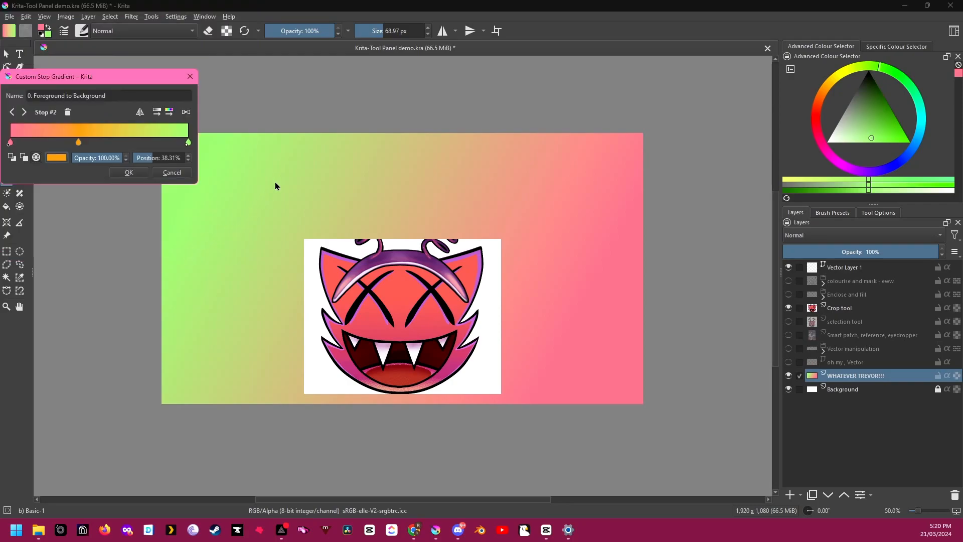
left_click(136, 174)
left_click_drag(340, 180, 606, 221)
left_click_drag(396, 165, 394, 248)
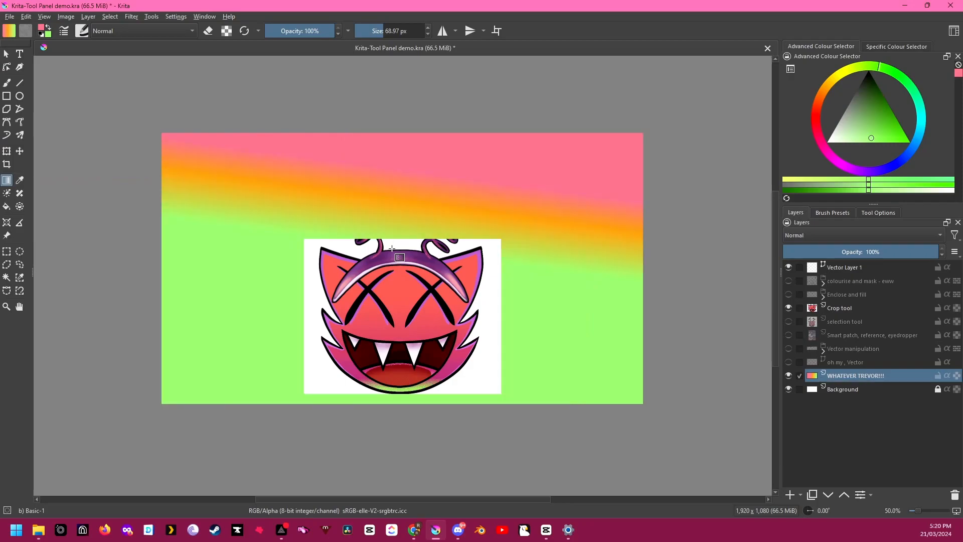
left_click(9, 31)
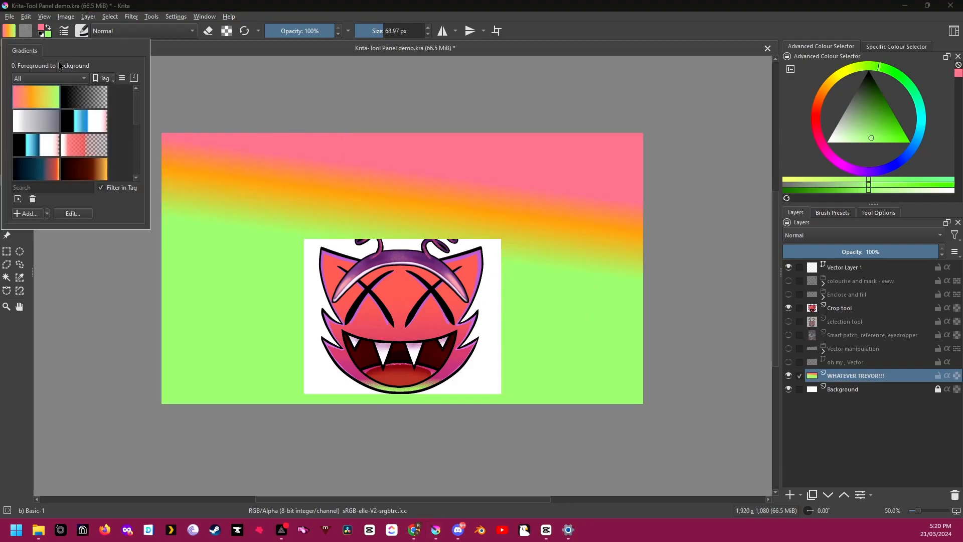
scroll(132, 150, "down", 2)
scroll(132, 150, "up", 2)
left_click(215, 93)
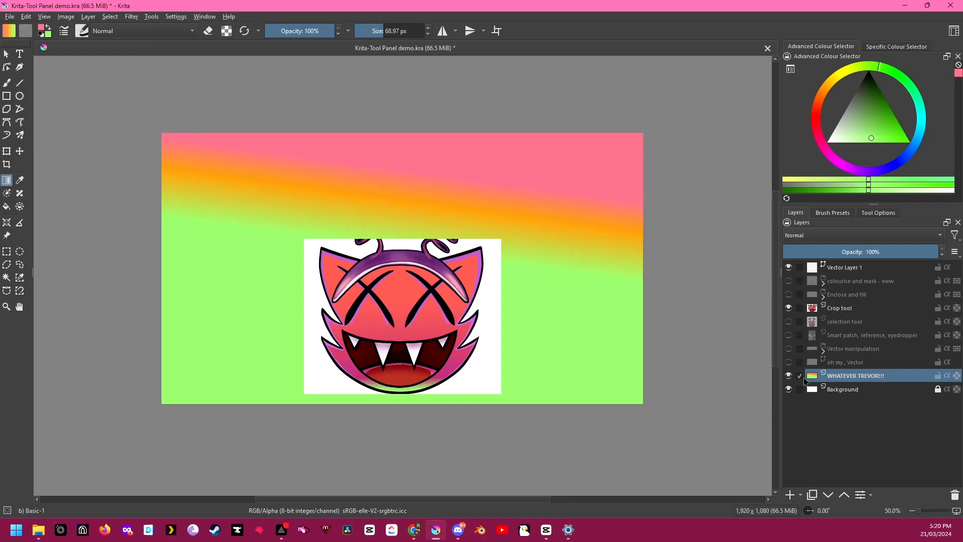
Step: Clear the gradient from the layer, hide the Crop tool layer, and show and select the Smart patch, reference, eyedropper layer
key("Delete")
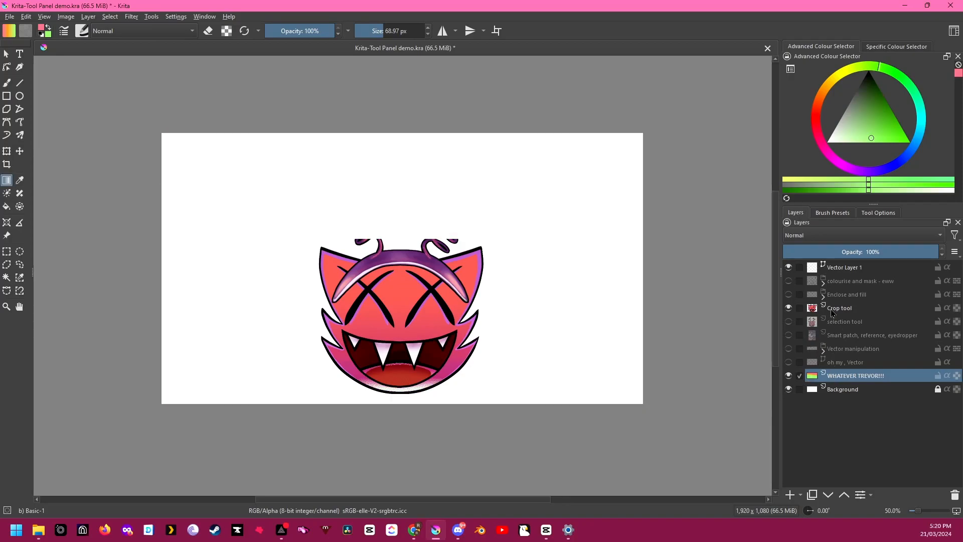
left_click(833, 310)
left_click(789, 308)
left_click(788, 335)
left_click(849, 336)
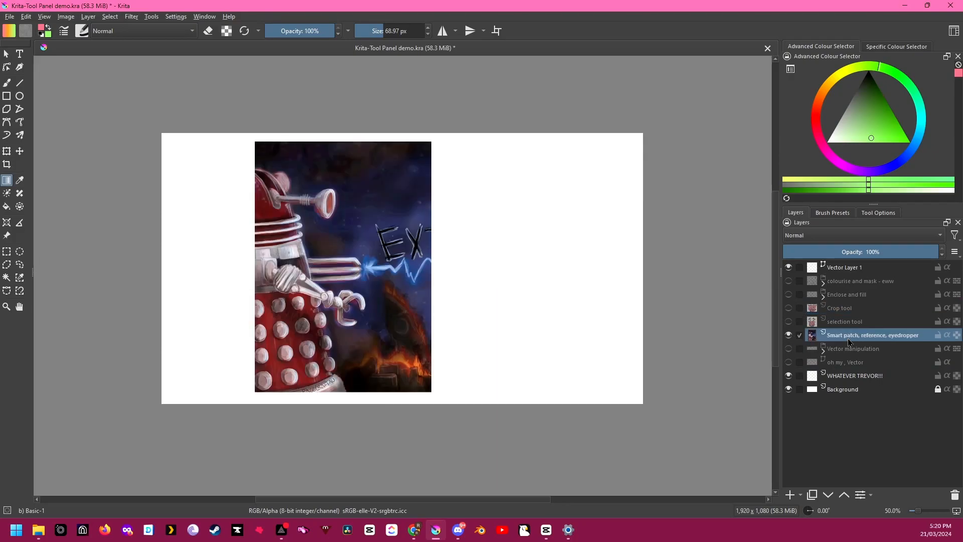
Step: Sample a dark red from the Dalek's head and the blue of its laser beam with the Colour Sampler
left_click(20, 182)
left_click_drag(322, 198, 266, 209)
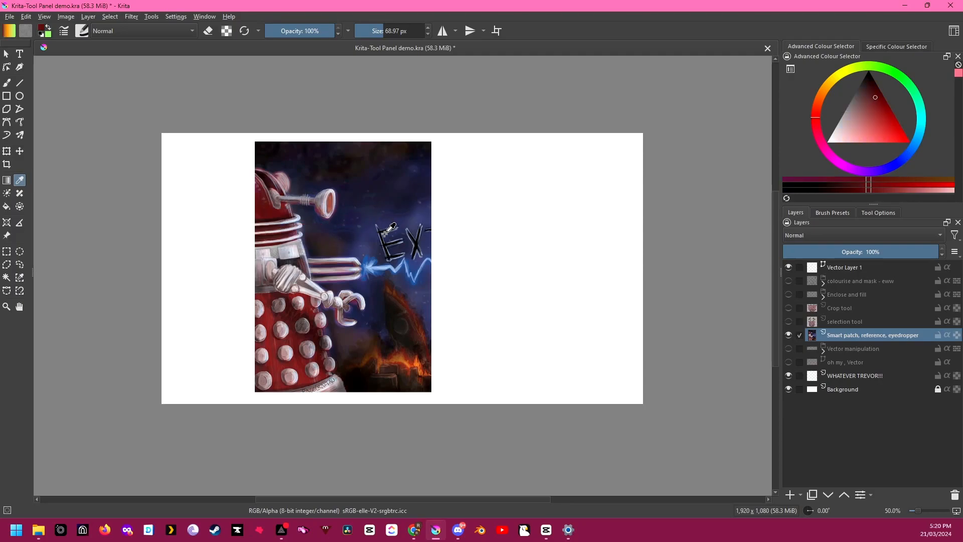
left_click(373, 264)
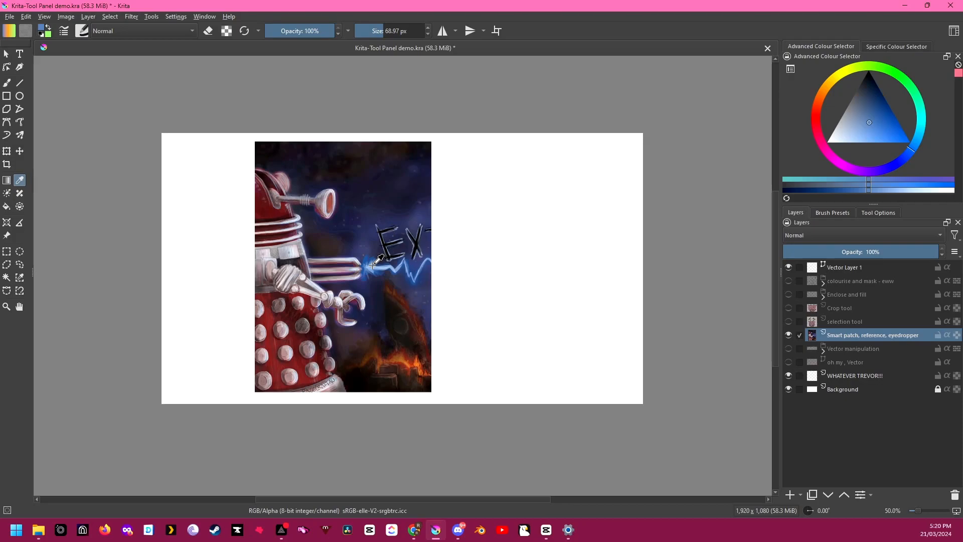
Step: Hide the Smart patch layer, show the colourise and mask - eww group, and add a colourise mask to its lines layer
left_click(7, 193)
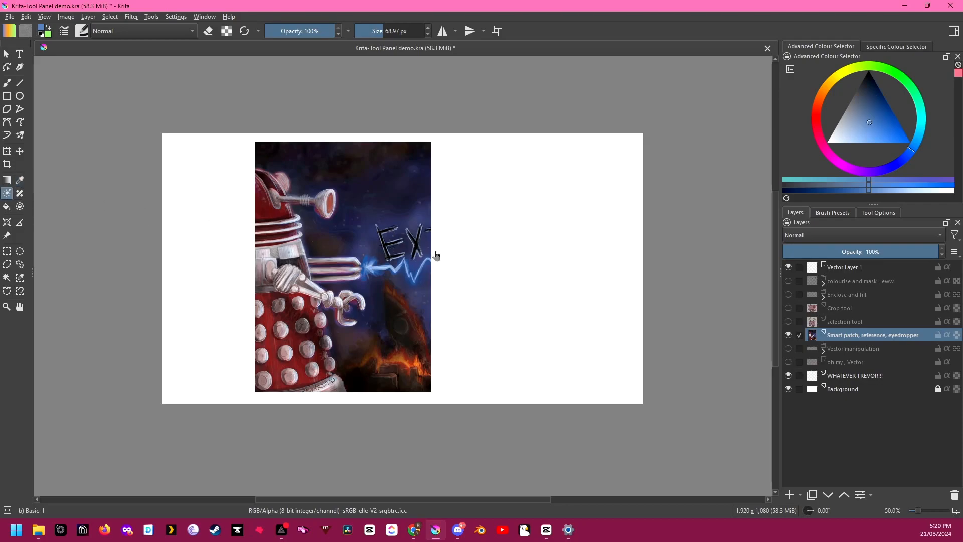
left_click(789, 335)
left_click(789, 281)
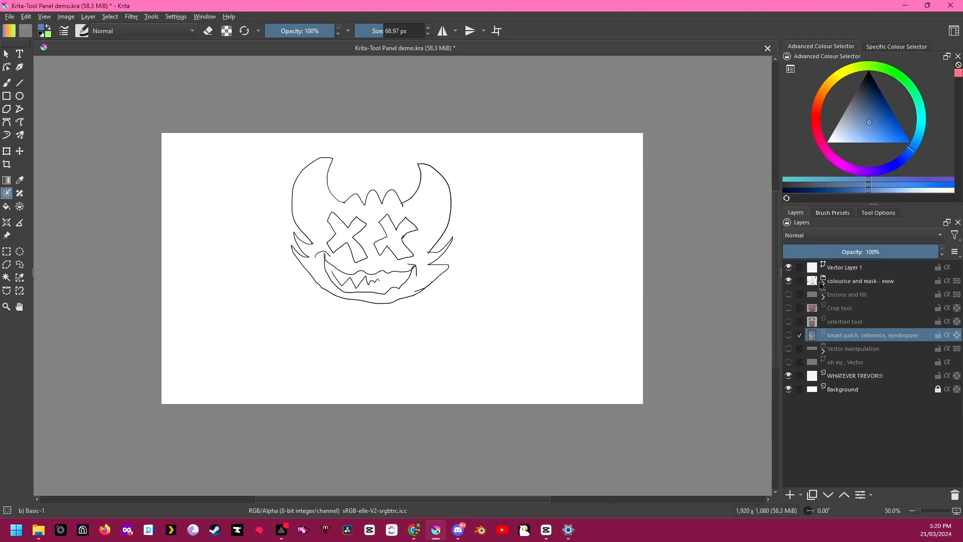
left_click(823, 284)
left_click(865, 296)
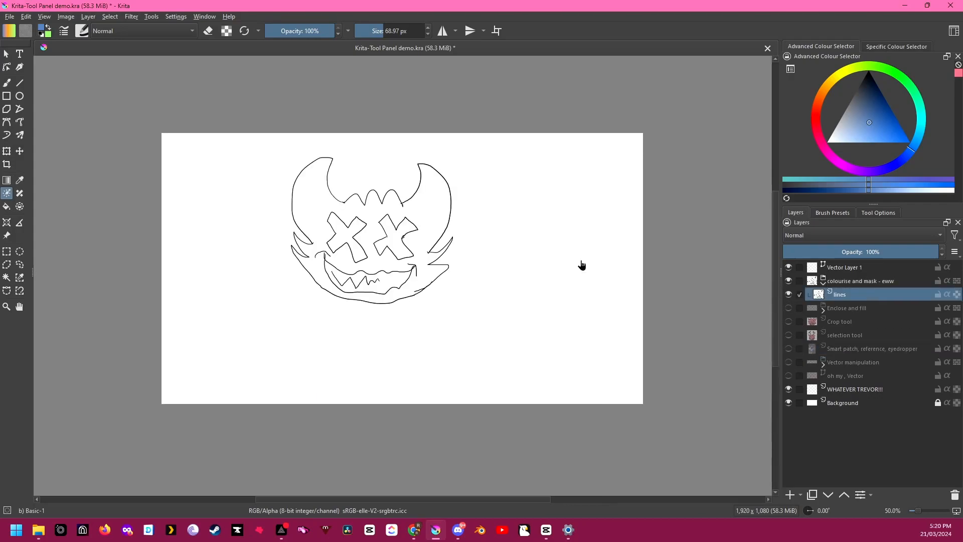
left_click(362, 221)
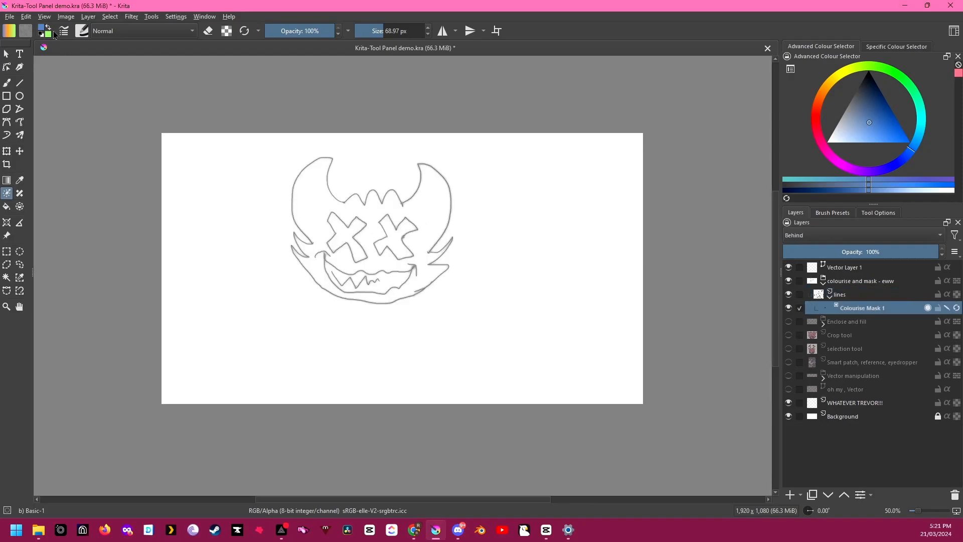
Step: Paint pink key strokes inside both horns of the demon face and update the colourise mask
left_click(42, 31)
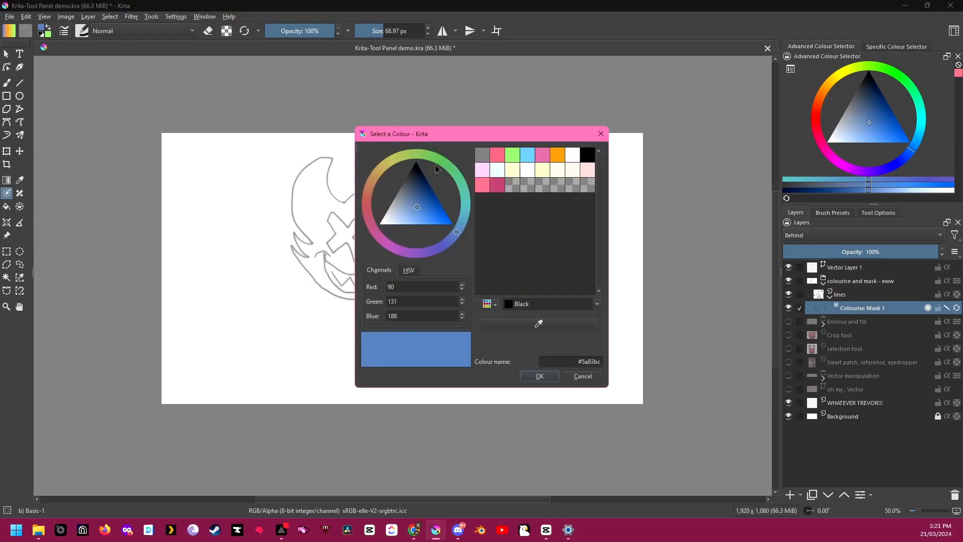
left_click(482, 185)
left_click(541, 376)
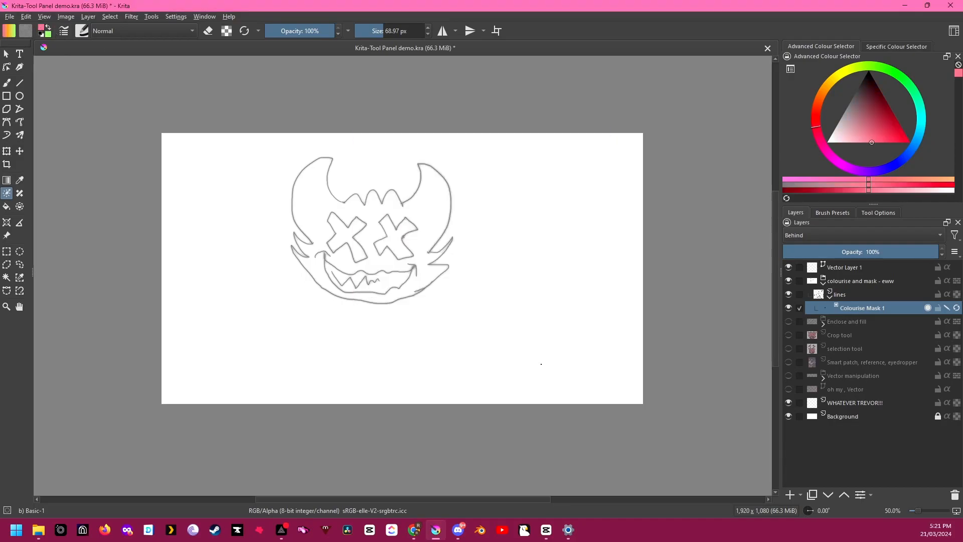
left_click_drag(309, 183, 317, 223)
left_click_drag(429, 191, 419, 237)
left_click(878, 213)
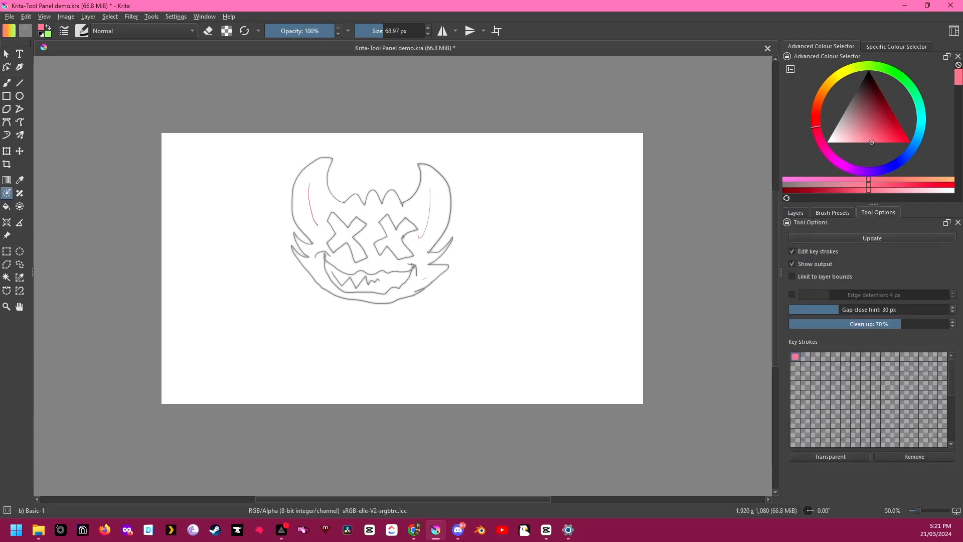
left_click(807, 242)
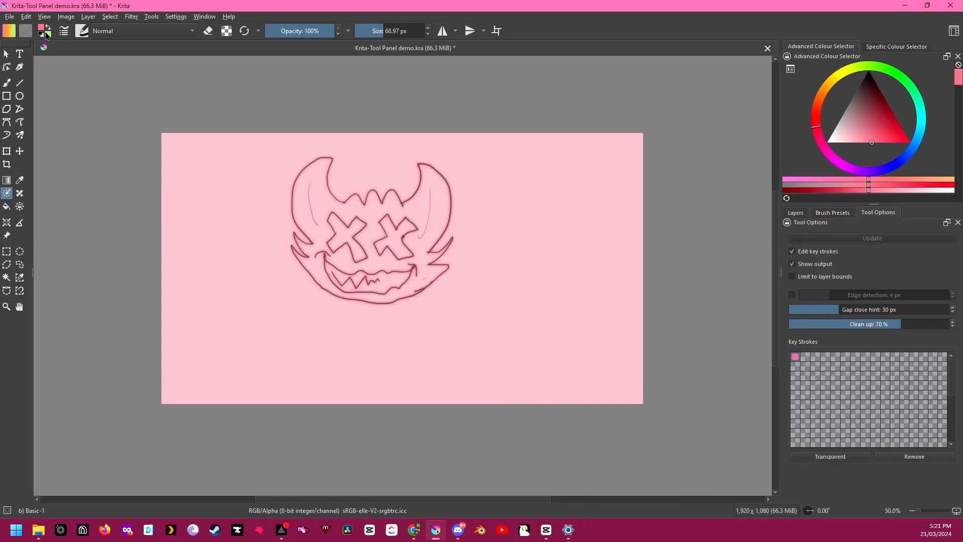
Step: Swap to the green colour, add key strokes inside the X-shaped eyes and update the colourise mask
left_click(49, 34)
left_click(567, 379)
left_click(50, 29)
left_click_drag(336, 222, 351, 247)
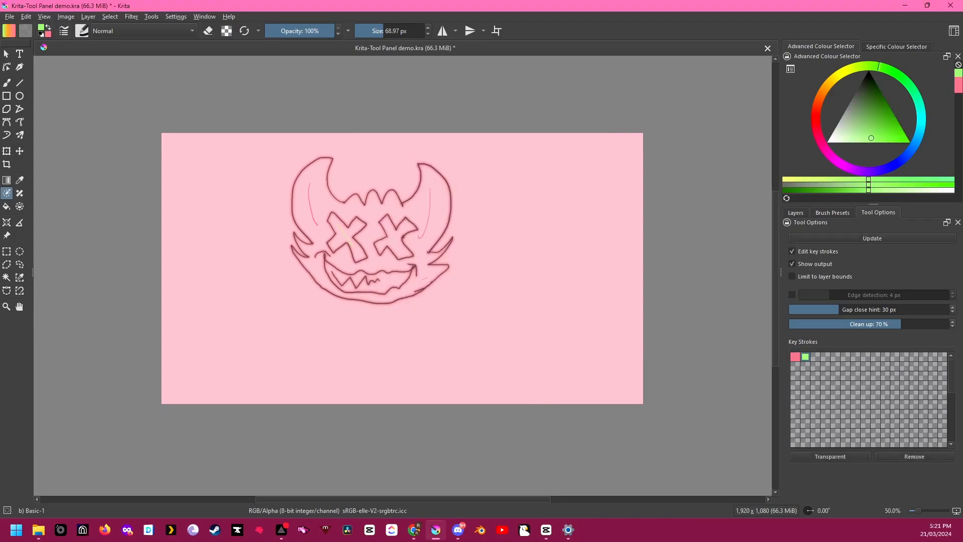
left_click(833, 240)
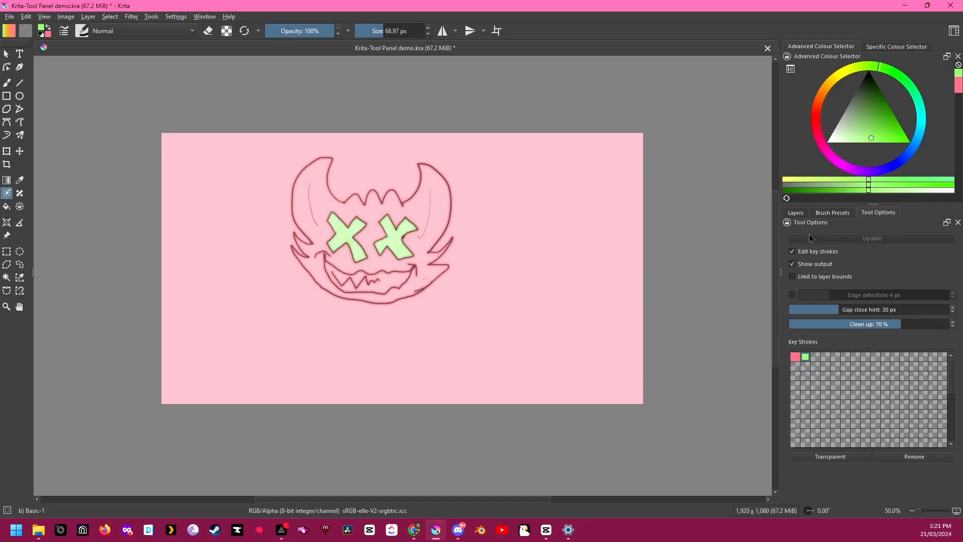
Step: Hide and collapse the colourise and mask - eww group and show the Smart patch, reference, eyedropper layer
left_click(795, 213)
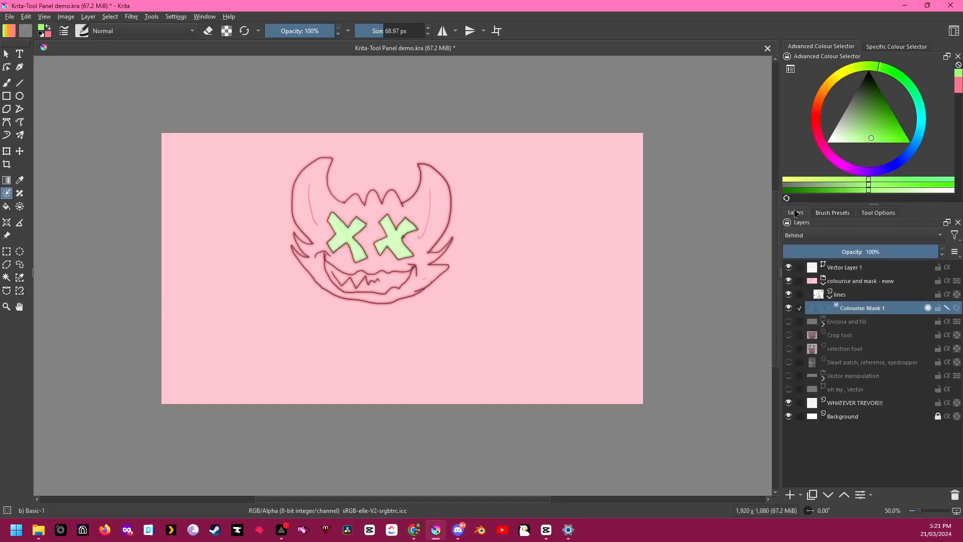
left_click(788, 281)
left_click(823, 284)
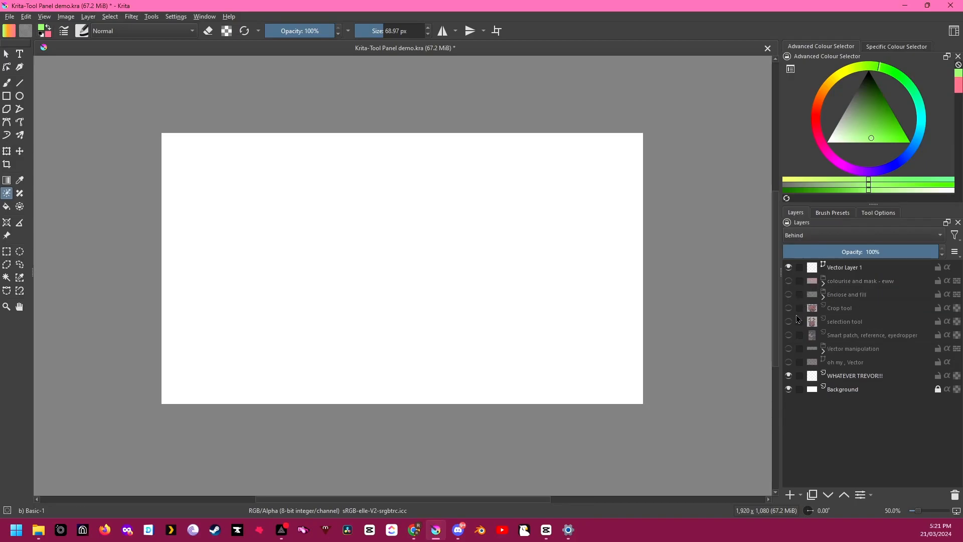
left_click(790, 336)
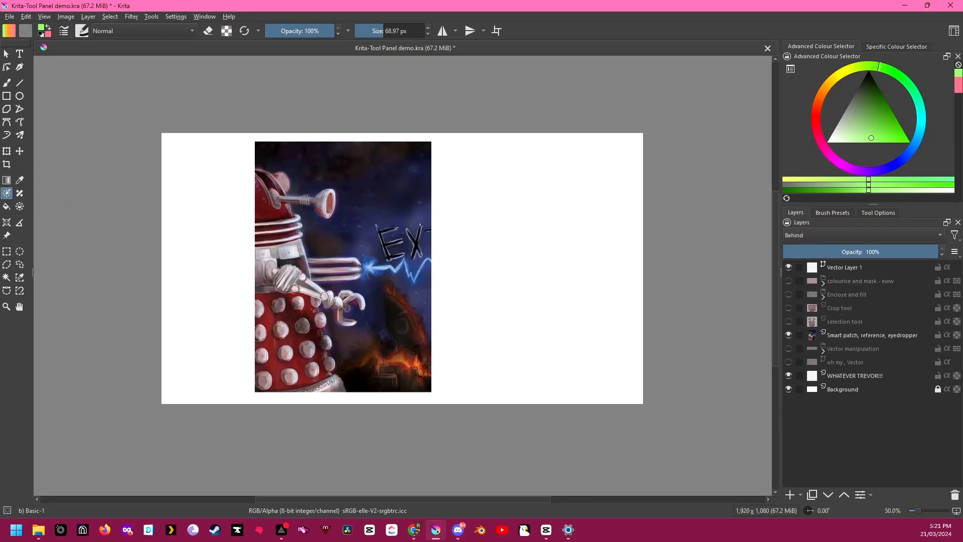
Step: Remove the blue laser beam from the Dalek painting with the Smart Patch tool at a 14.64 px brush size
left_click(21, 195)
left_click(369, 265)
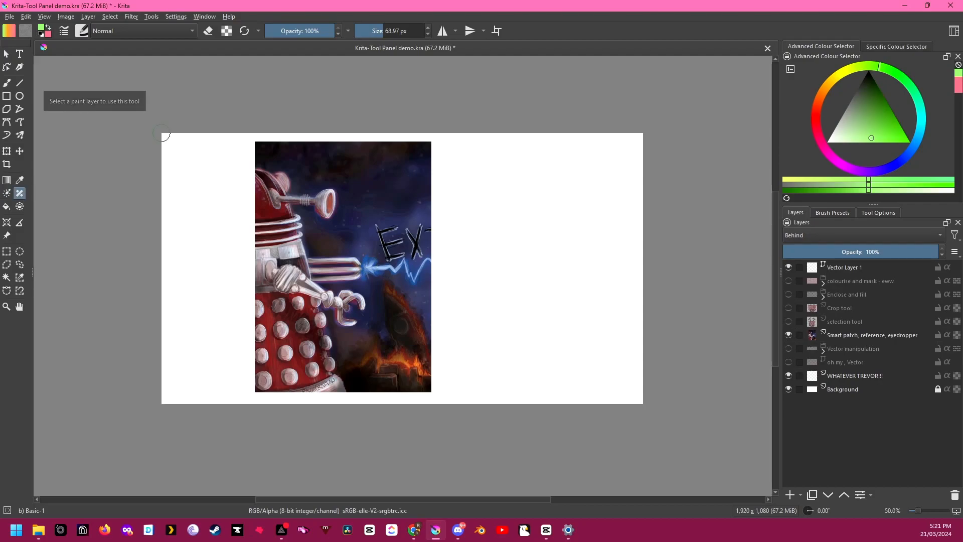
left_click_drag(382, 31, 371, 31)
left_click(848, 335)
left_click_drag(370, 263, 392, 269)
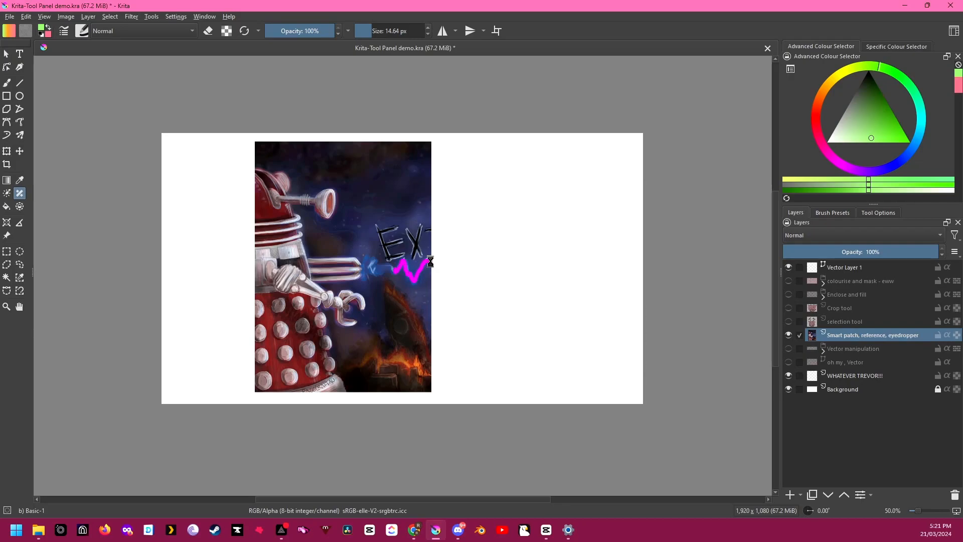
left_click_drag(367, 265, 392, 271)
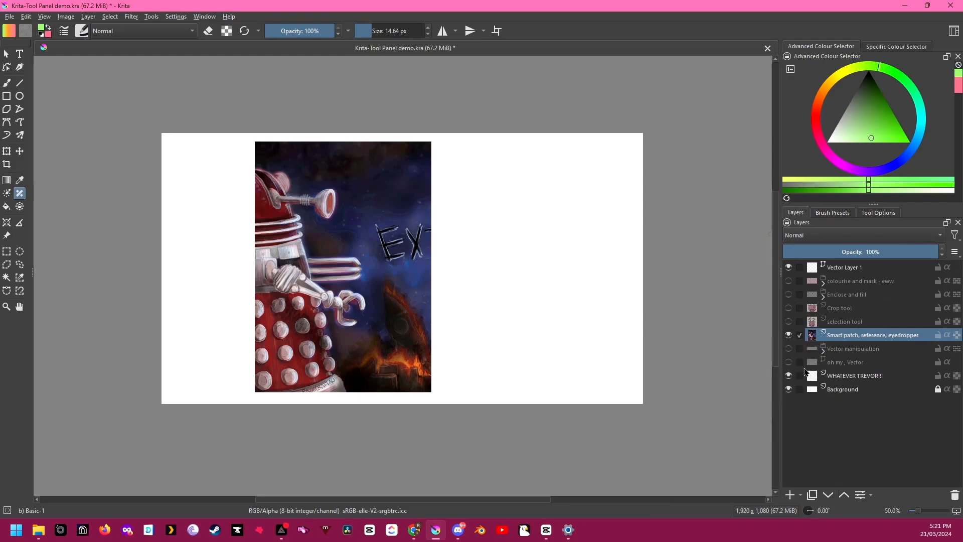
Step: Hide the Smart patch layer and flood-fill the WHATEVER TREVOR!!! layer first with green and again with pink
left_click(788, 334)
left_click(860, 376)
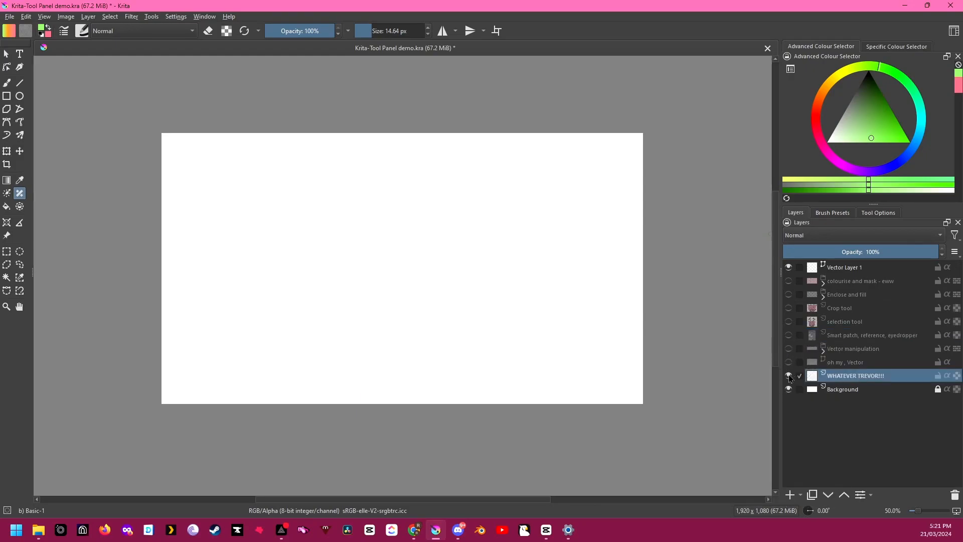
left_click(6, 206)
left_click(356, 238)
key("x")
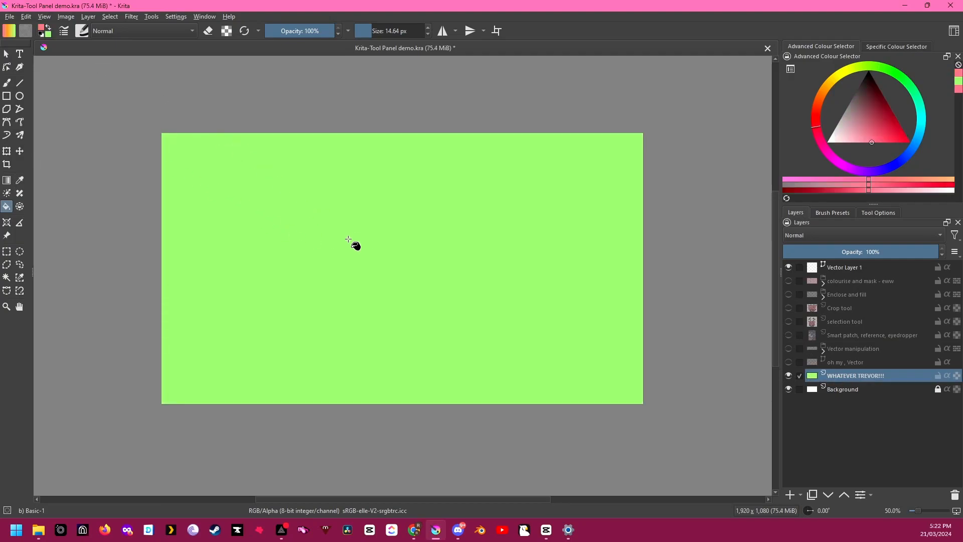
left_click(354, 243)
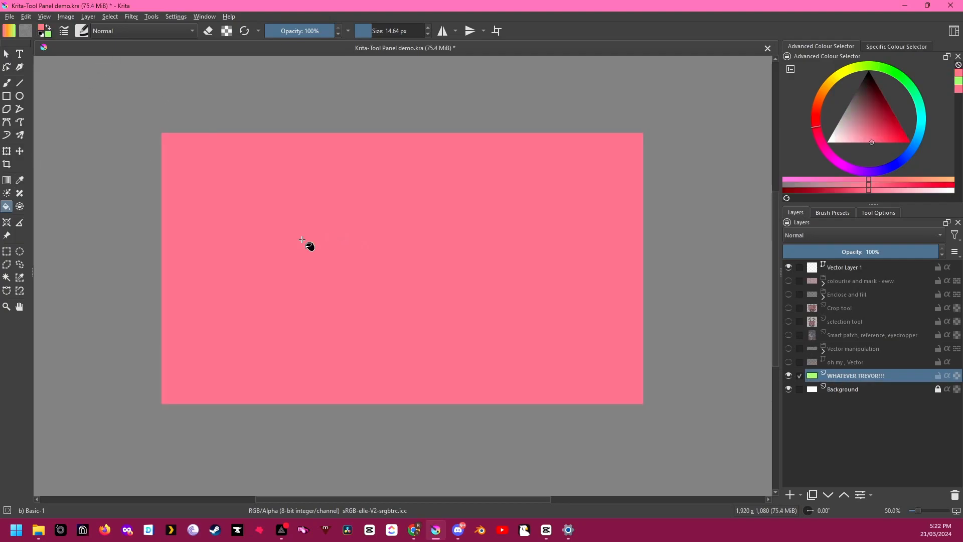
Step: Set up Enclose and Fill: show and expand its group, hide WHATEVER TREVOR!!!, and select the paint here nerd layer
left_click(20, 207)
left_click(861, 295)
left_click(789, 295)
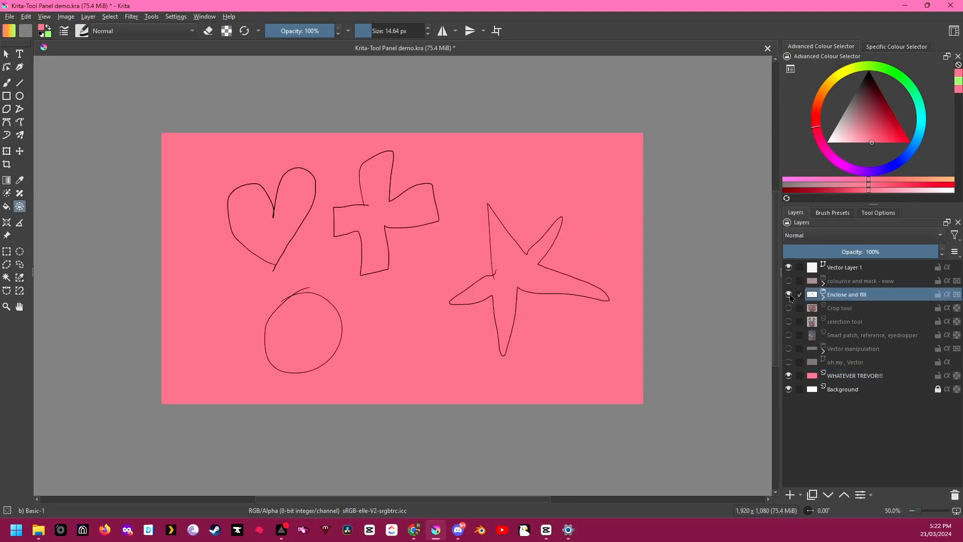
left_click(789, 281)
left_click(789, 281)
left_click(823, 296)
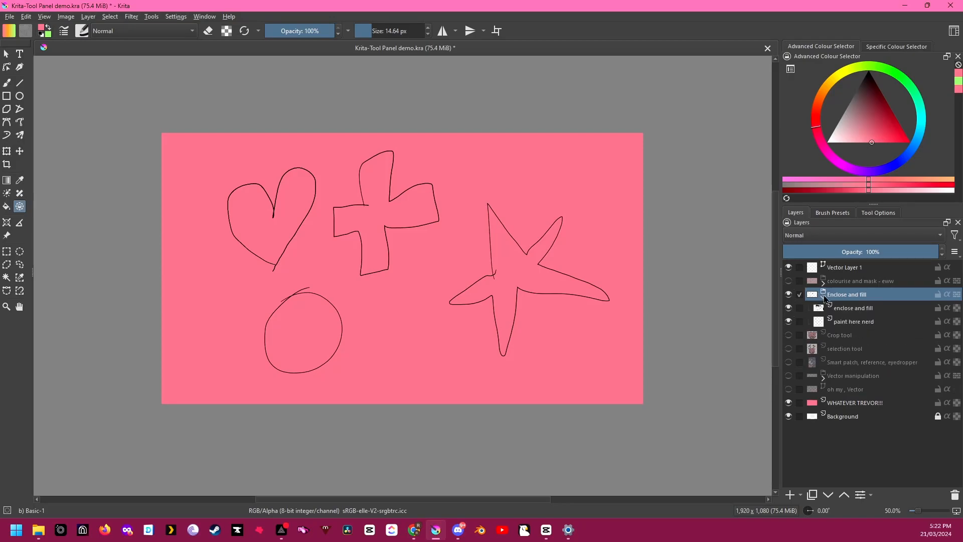
left_click(789, 404)
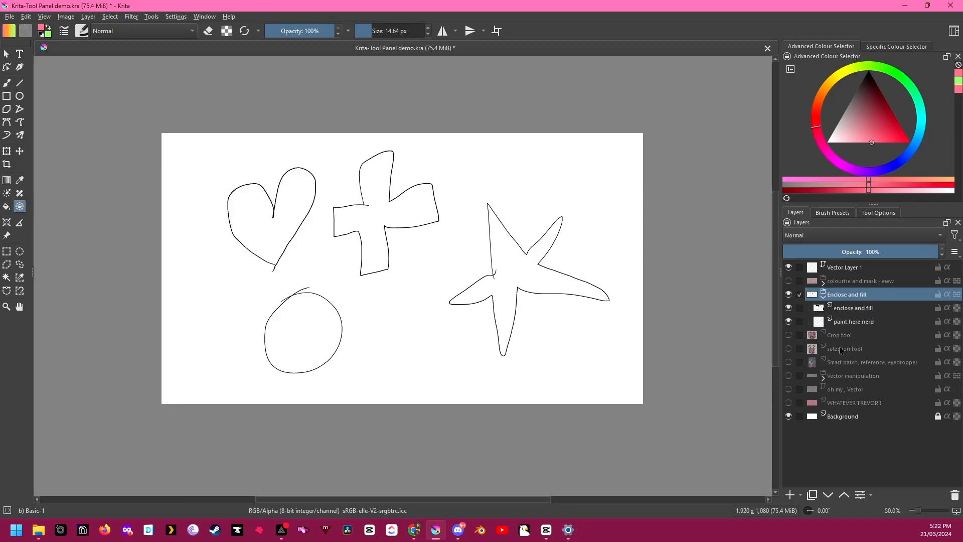
left_click(855, 324)
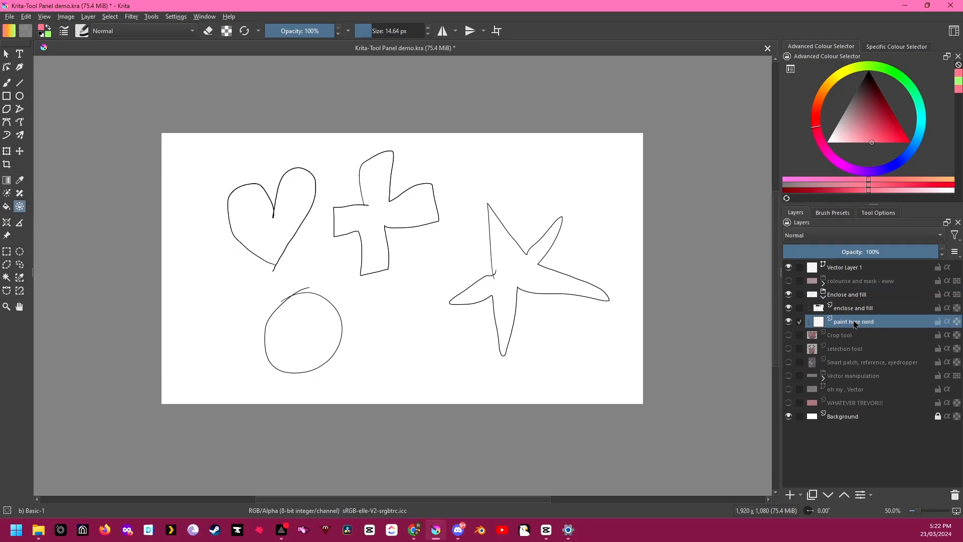
Step: Enclose and fill the heart with green, followed by the cross, the circle and the heart again with pink
mouse_move(227, 167)
left_mouse_down()
mouse_move(321, 169)
mouse_move(316, 225)
mouse_move(285, 279)
mouse_move(233, 275)
mouse_move(212, 193)
left_mouse_up()
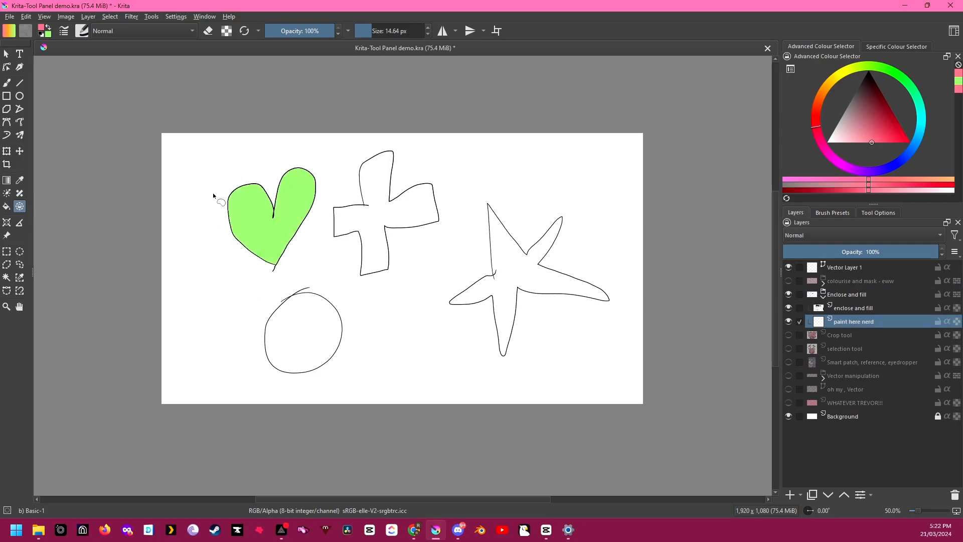
left_click(49, 27)
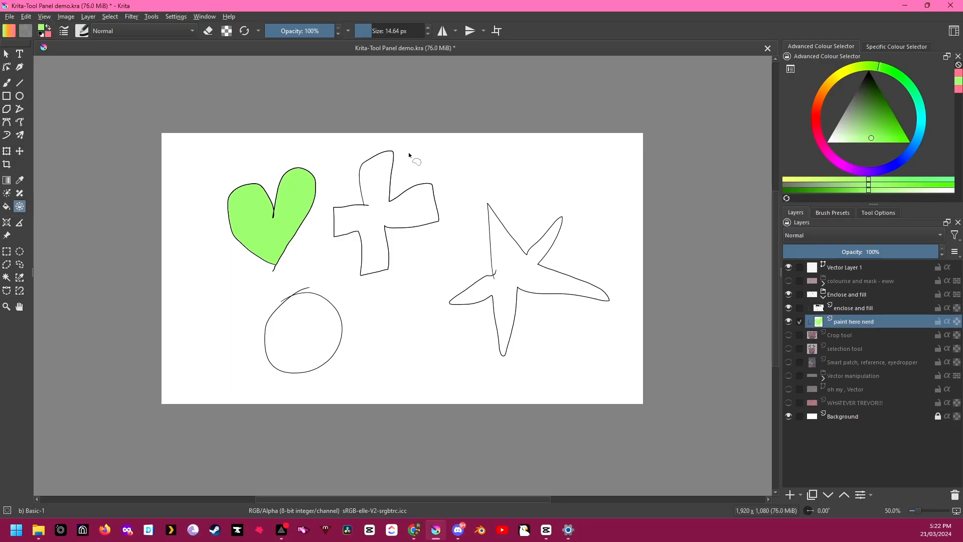
mouse_move(445, 191)
left_mouse_down()
mouse_move(394, 281)
mouse_move(335, 261)
mouse_move(344, 167)
left_mouse_up()
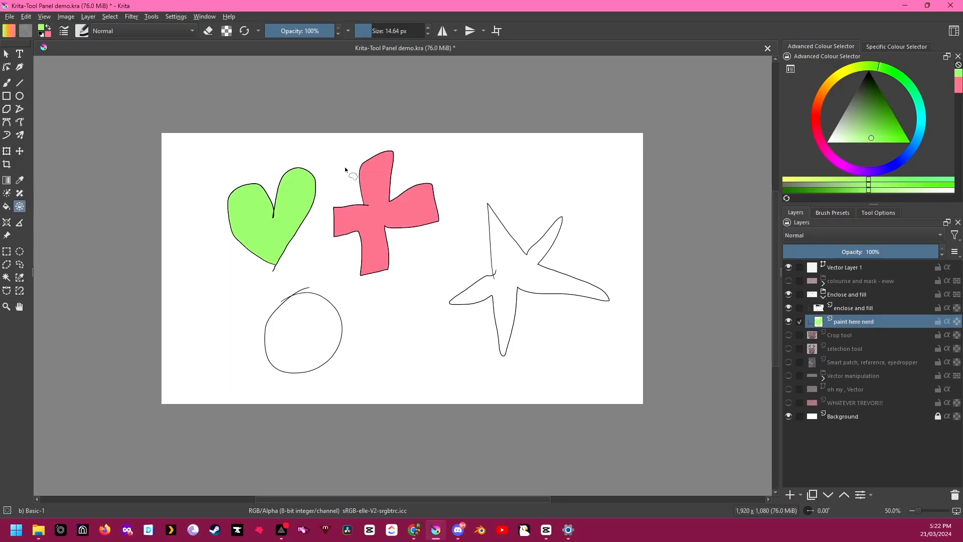
mouse_move(267, 287)
left_mouse_down()
mouse_move(249, 321)
mouse_move(262, 280)
left_mouse_up()
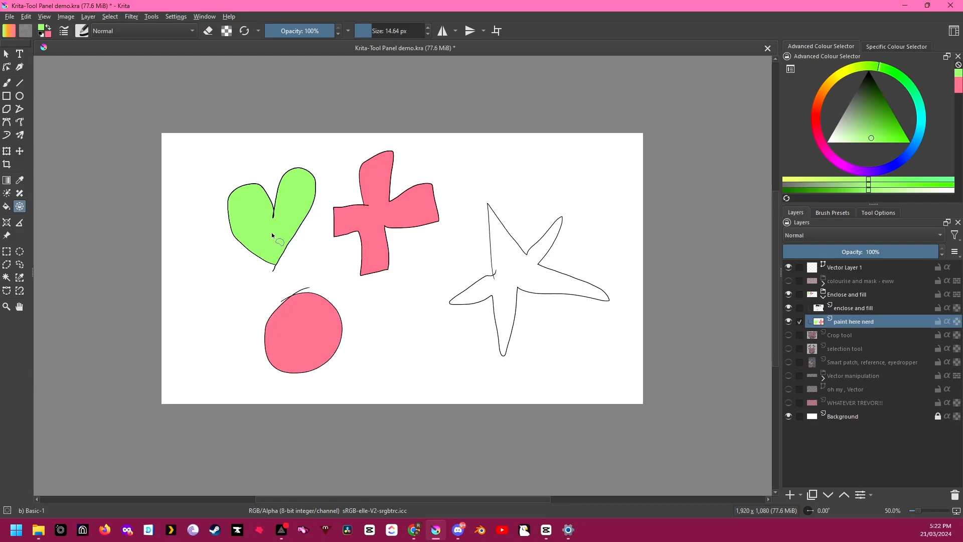
mouse_move(251, 119)
left_mouse_down()
mouse_move(383, 405)
mouse_move(301, 114)
left_mouse_up()
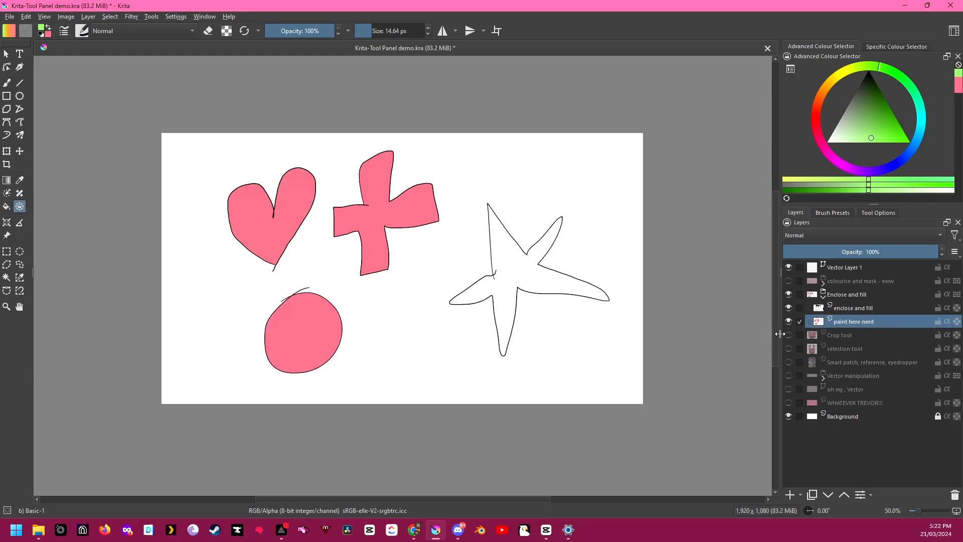
Step: Collapse and hide the Enclose and fill group, and clear the pink fill from the shown WHATEVER TREVOR!!! layer
left_click(823, 300)
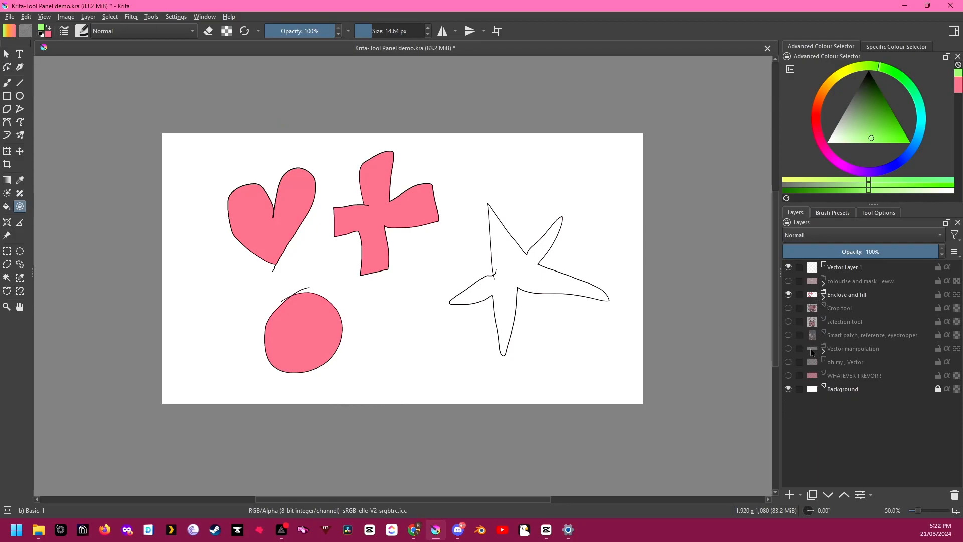
left_click(835, 378)
left_click(788, 376)
left_click(788, 294)
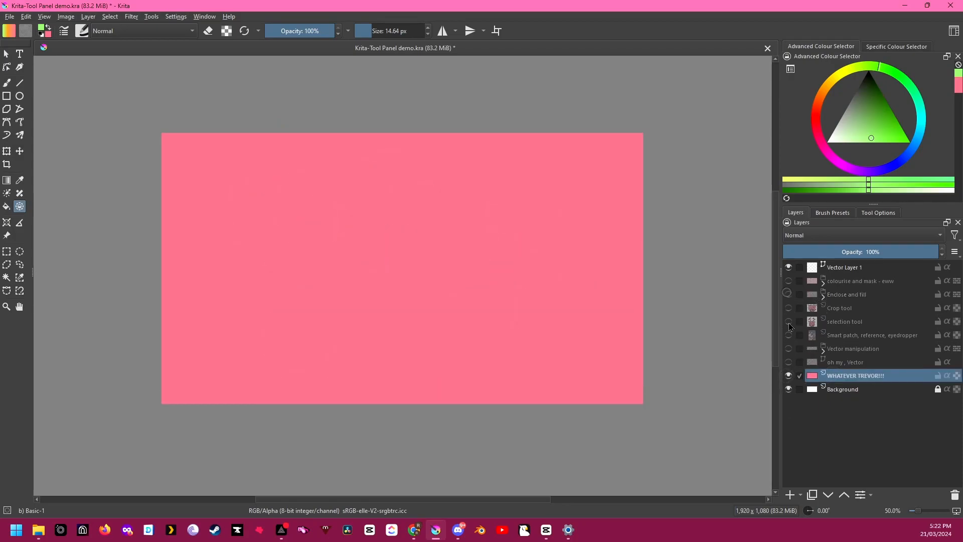
key("Delete")
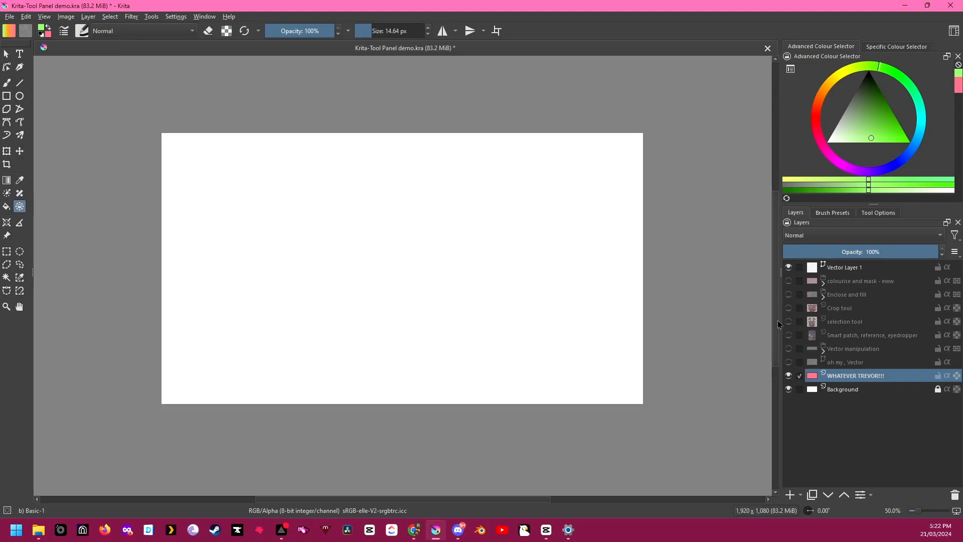
Step: Place a two-point perspective assistant with a vanishing point near each side of the canvas on a nearly horizontal horizon
left_click(9, 224)
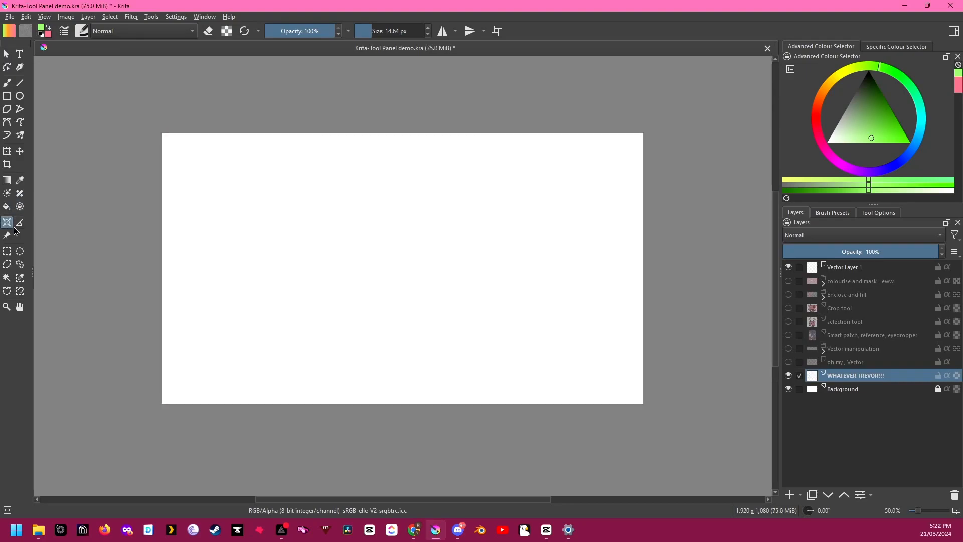
left_click(233, 224)
left_click(249, 201)
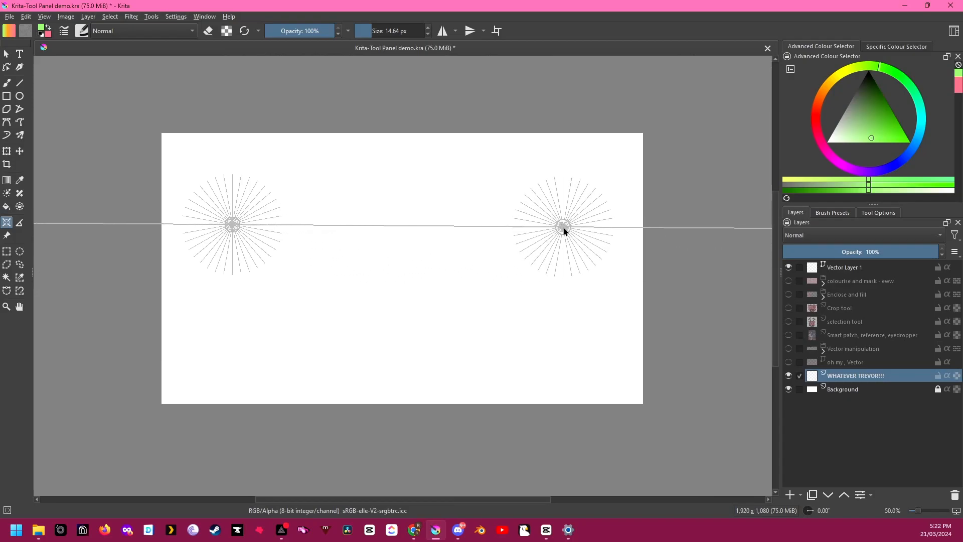
left_click(577, 228)
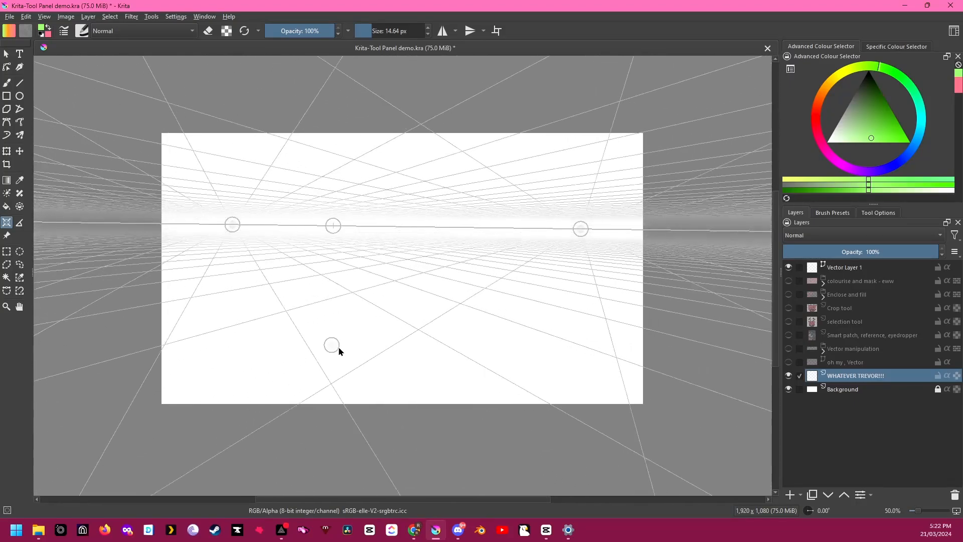
left_click(396, 365)
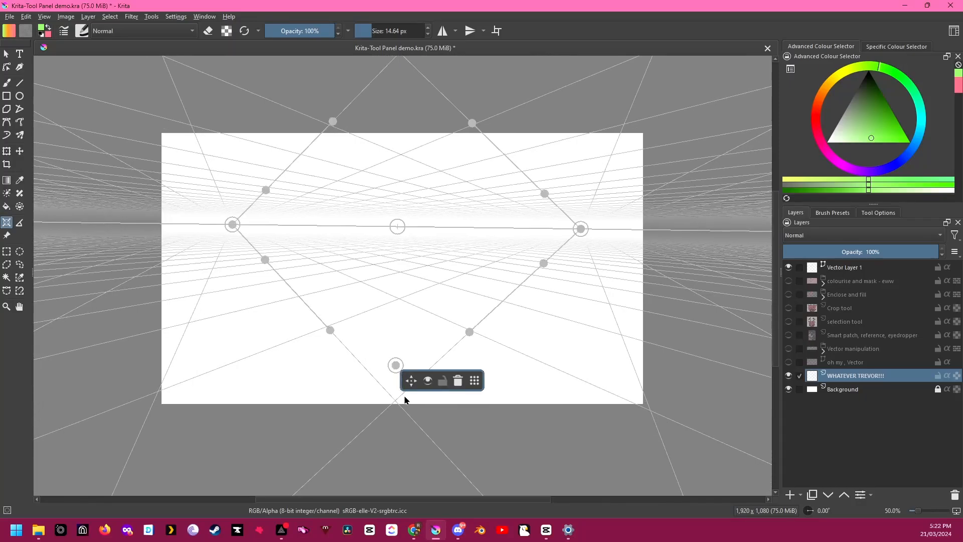
Step: Move the left vanishing point inward toward the canvas centre and paint freehand brush strokes below the horizon between the perspective guides
left_click_drag(232, 226, 352, 235)
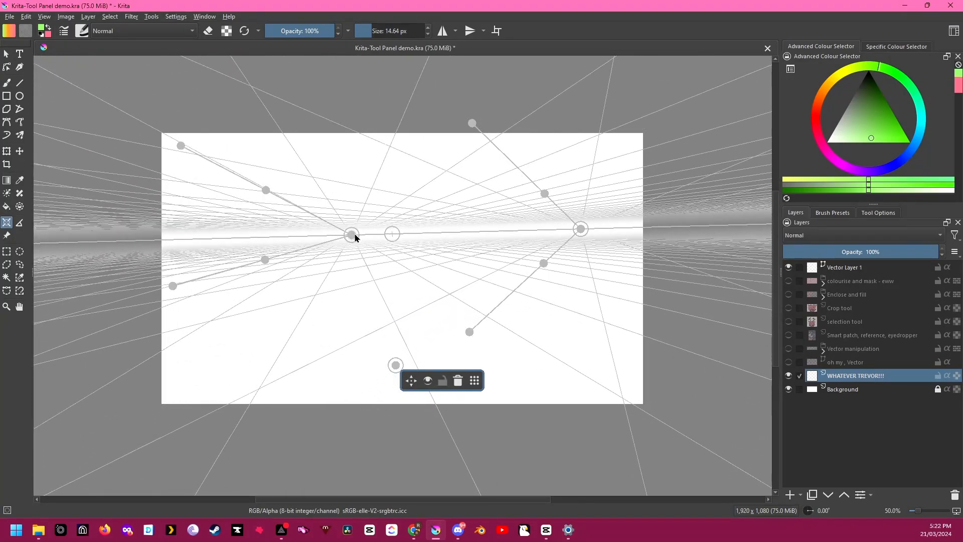
left_click(6, 83)
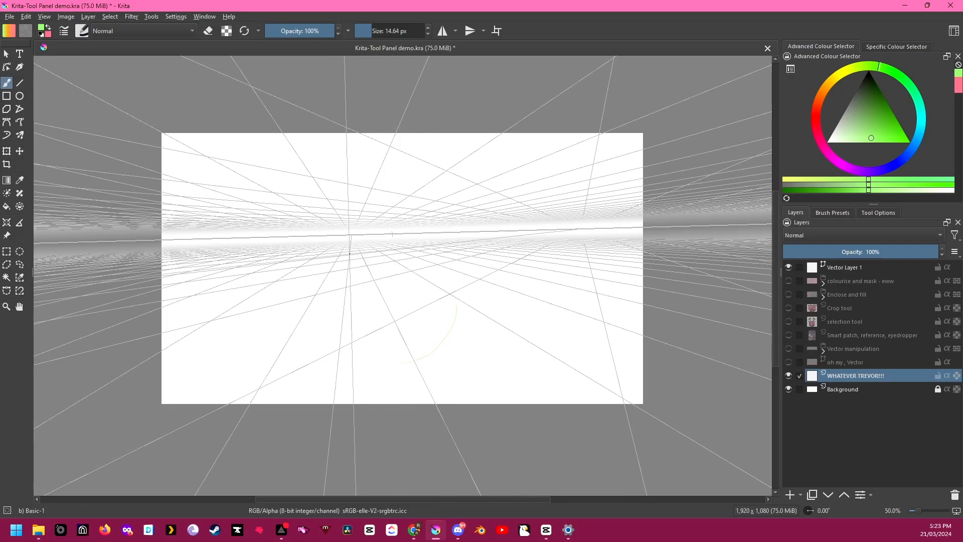
left_click_drag(370, 273, 415, 368)
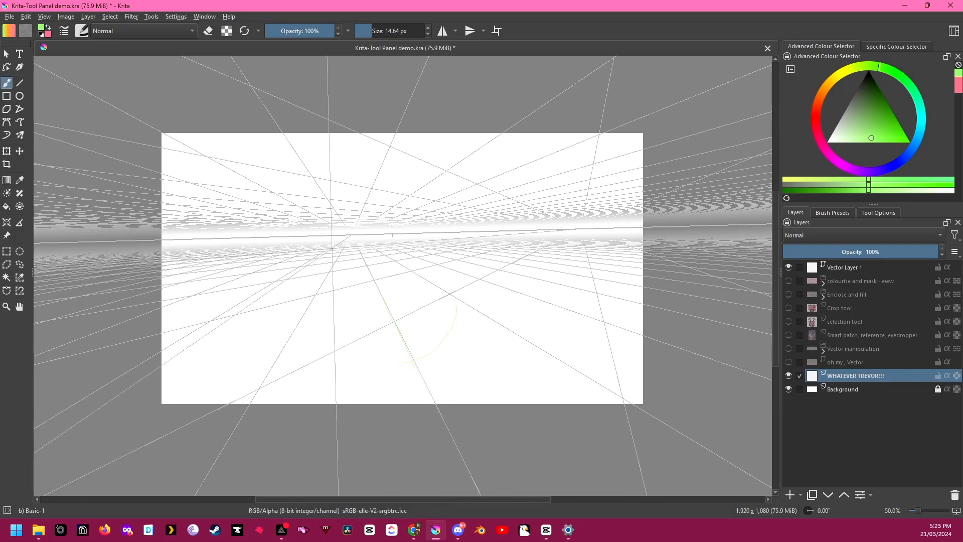
left_click_drag(344, 248, 274, 383)
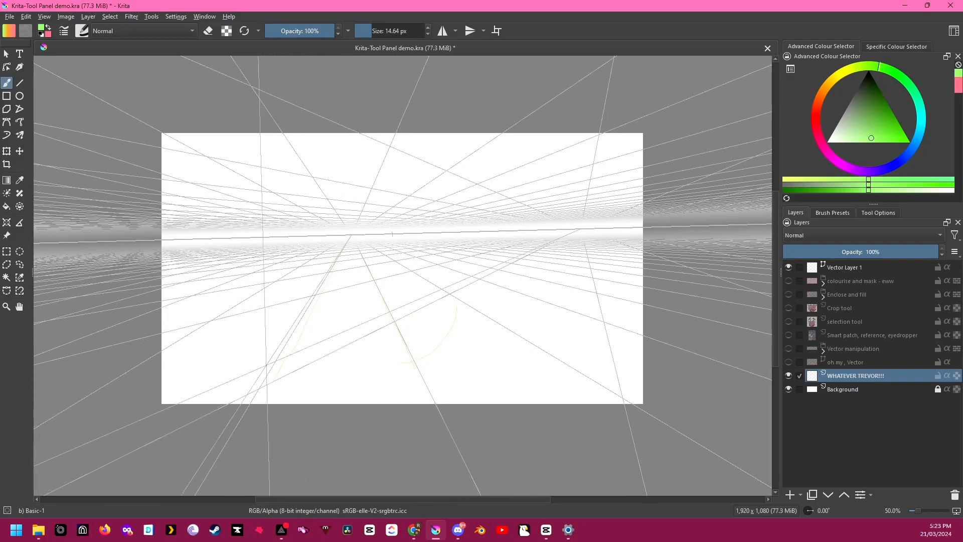
Step: Use the Measure tool to measure the length and angle along the two painted strokes below the horizon
left_click(19, 222)
left_click_drag(331, 273, 289, 383)
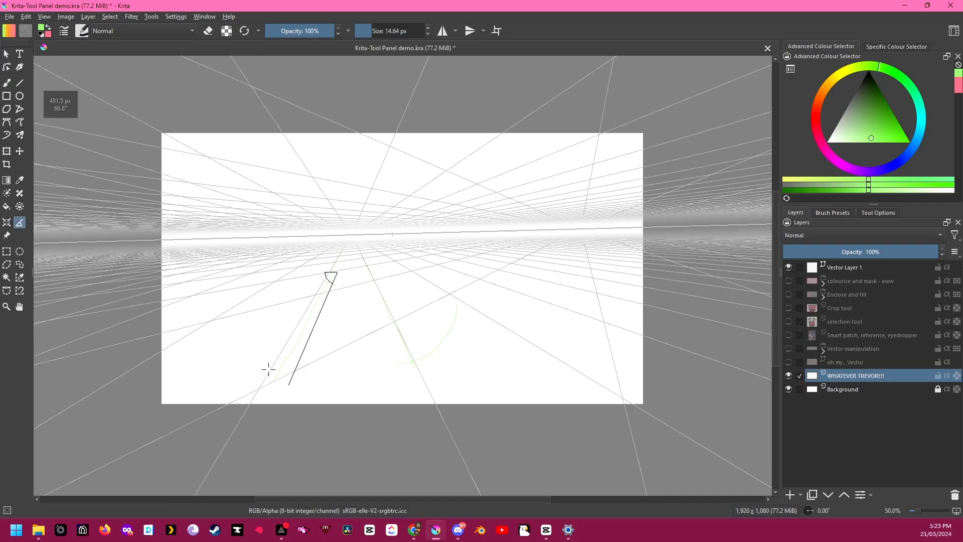
left_click_drag(372, 266, 426, 374)
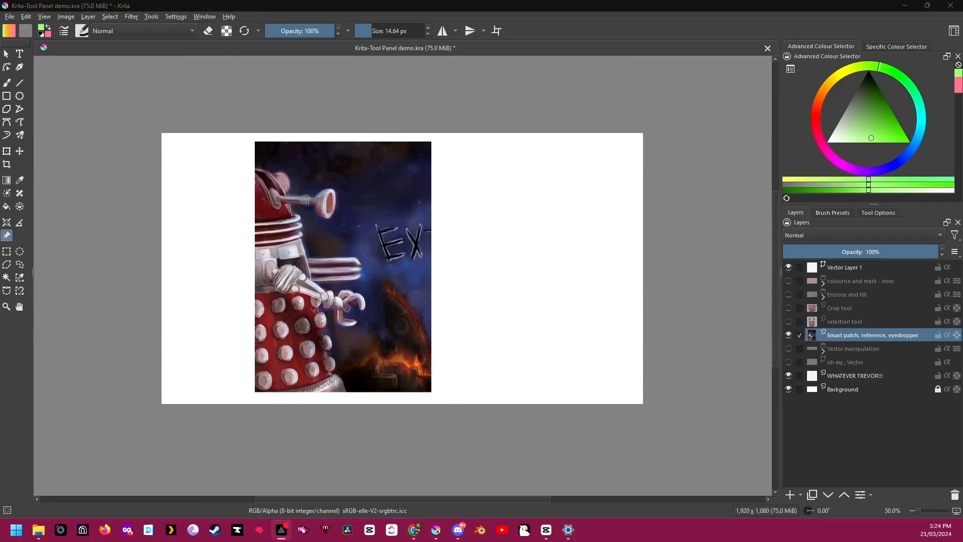
Step: Paste the copied Cat Hub picture as a reference image, interpreting its colours As on Monitor
left_click(10, 237)
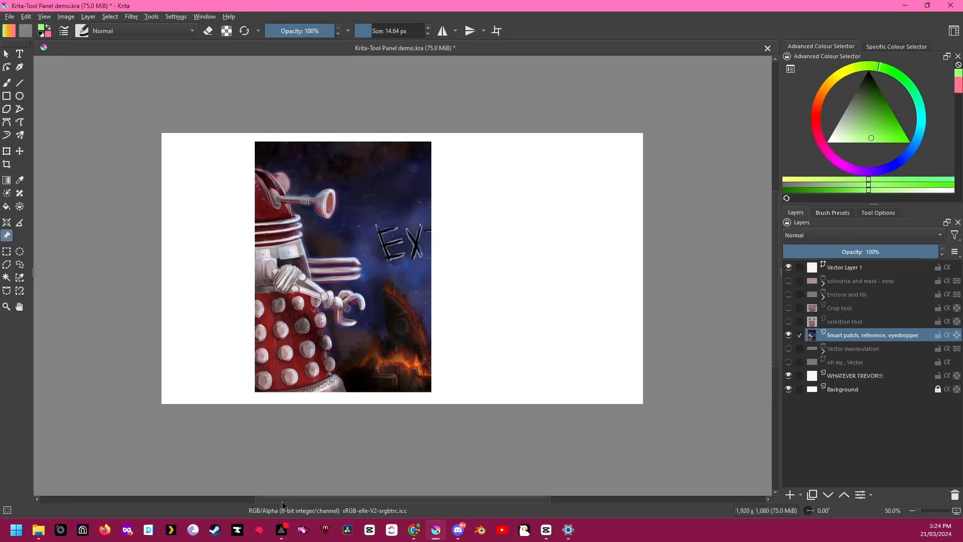
right_click(380, 274)
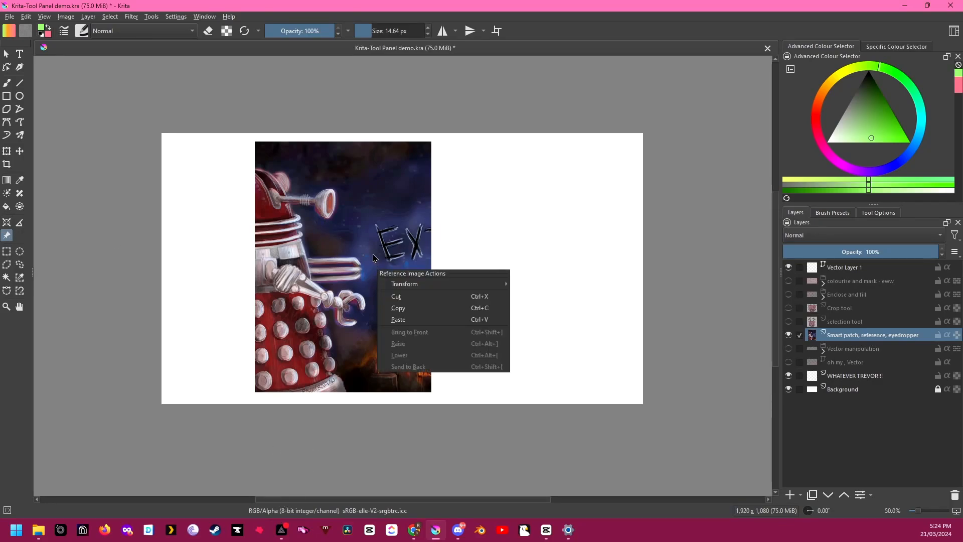
left_click(398, 320)
left_click(461, 274)
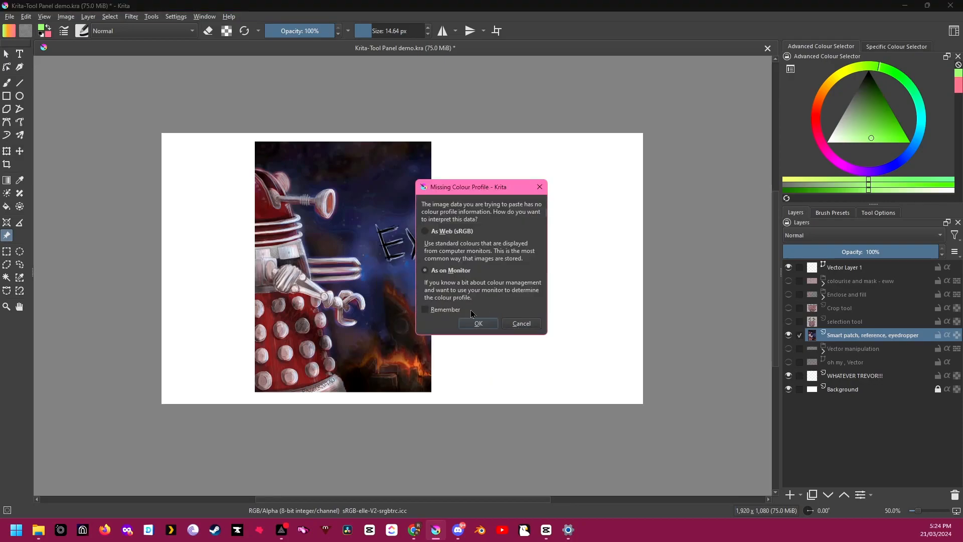
left_click(473, 323)
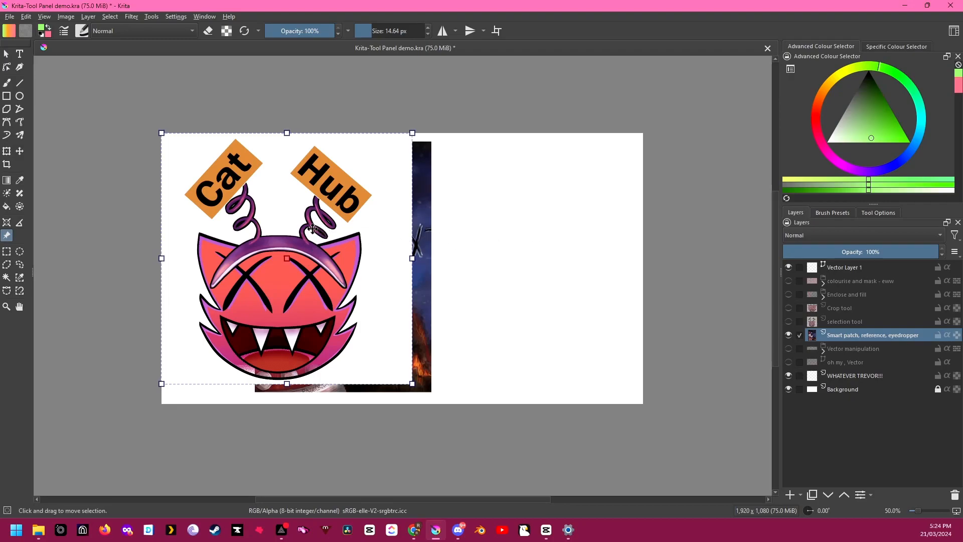
Step: Scale the Cat Hub reference image down and place it outside the canvas, beside its right edge
left_click_drag(310, 229, 124, 125)
scroll(168, 288, "down", 1)
left_click_drag(219, 275, 124, 193)
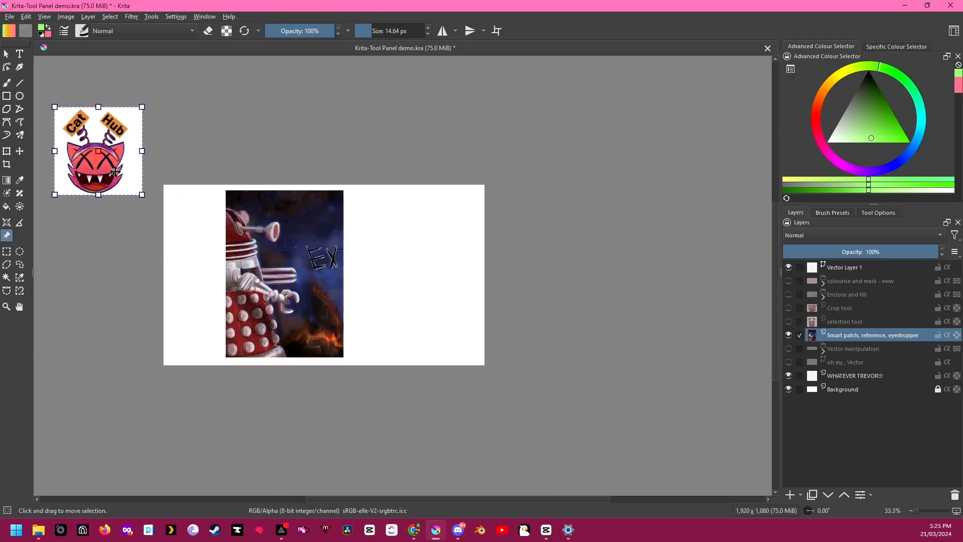
left_click_drag(107, 142, 559, 236)
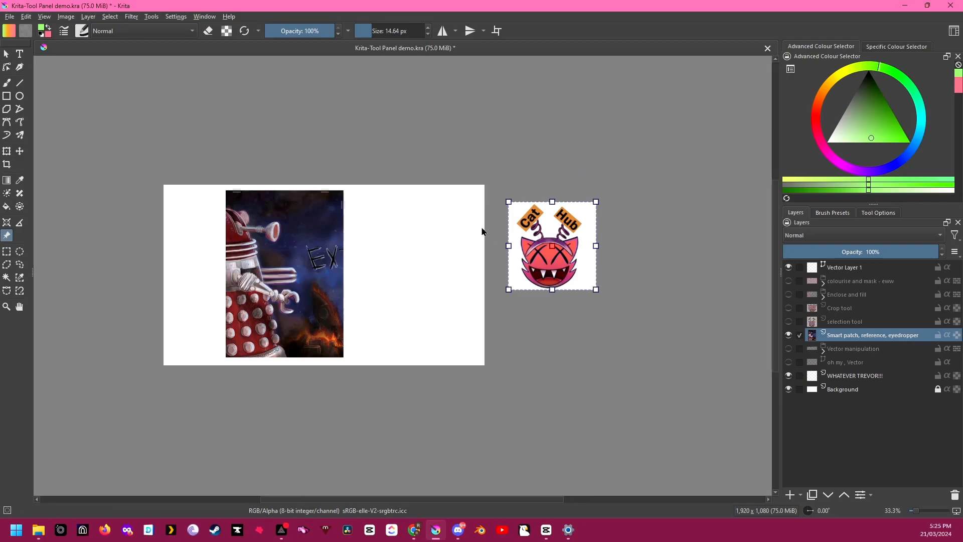
scroll(406, 234, "up", 1)
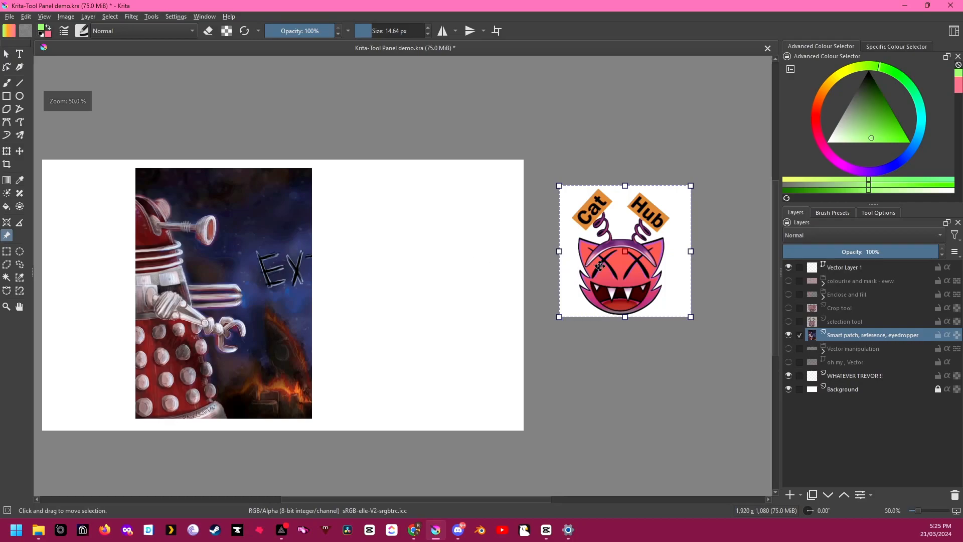
mouse_move(599, 255)
left_mouse_down()
mouse_move(567, 266)
mouse_move(571, 286)
mouse_move(588, 267)
left_mouse_up()
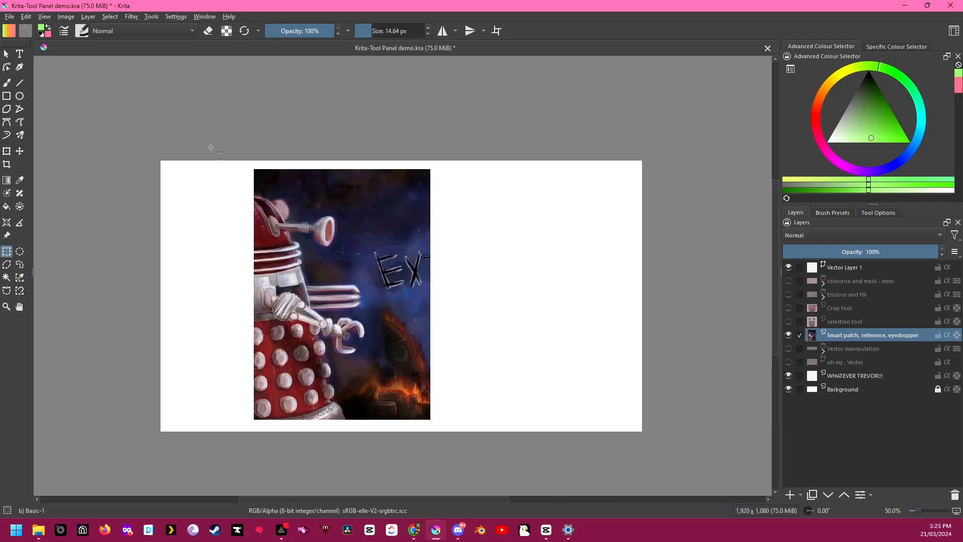
Step: Try rectangular selections on the Dalek picture, including one over the upper EX lettering, and try moving that piece out with the Transform tool
left_click_drag(212, 149, 487, 288)
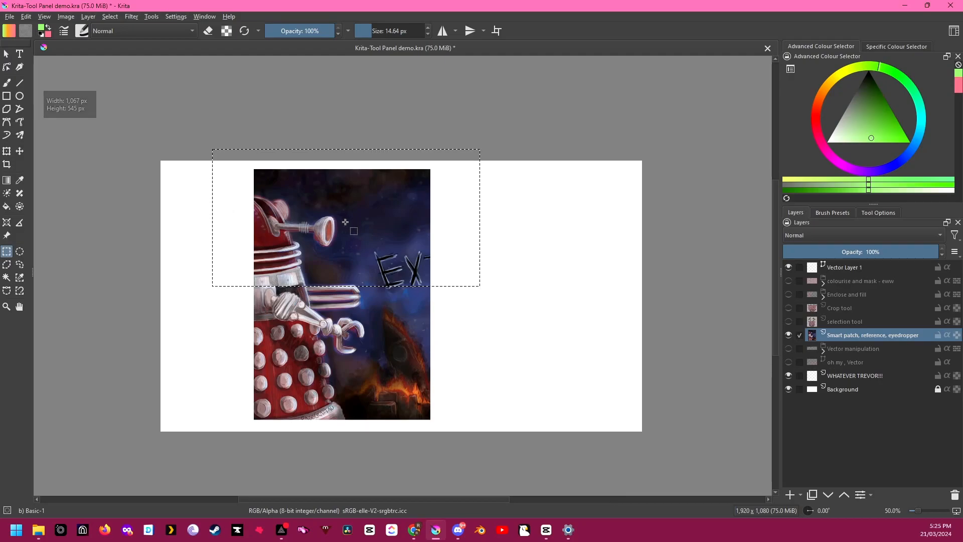
left_click_drag(345, 222, 430, 276)
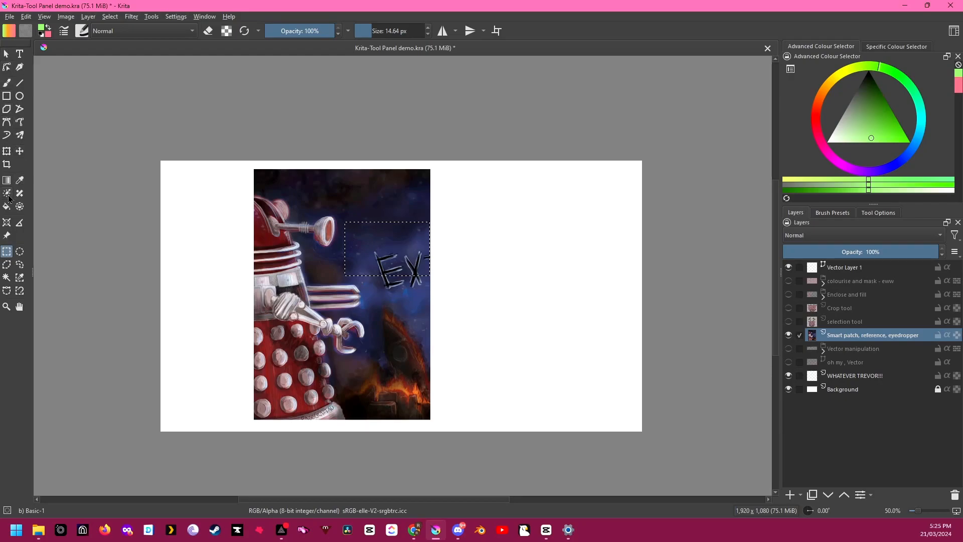
left_click(7, 150)
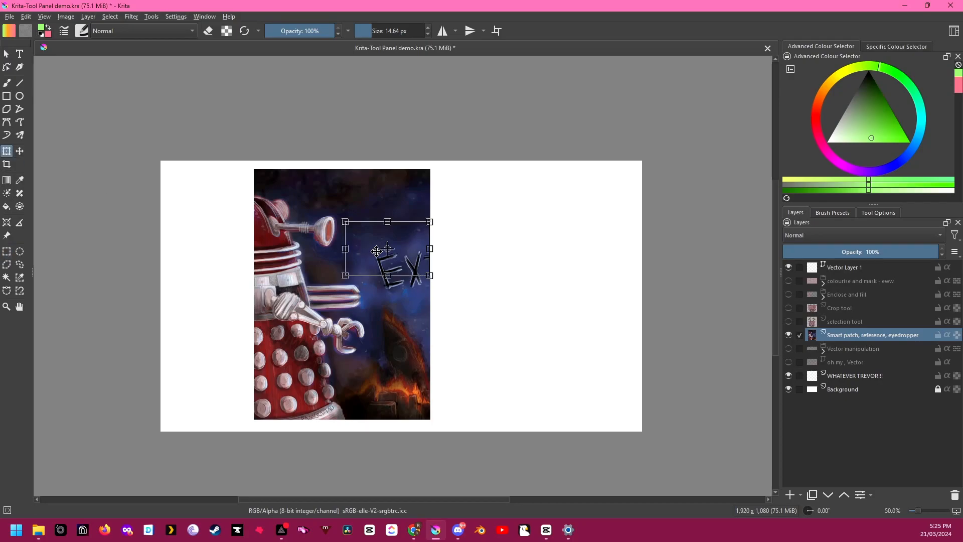
left_click_drag(357, 246, 465, 248)
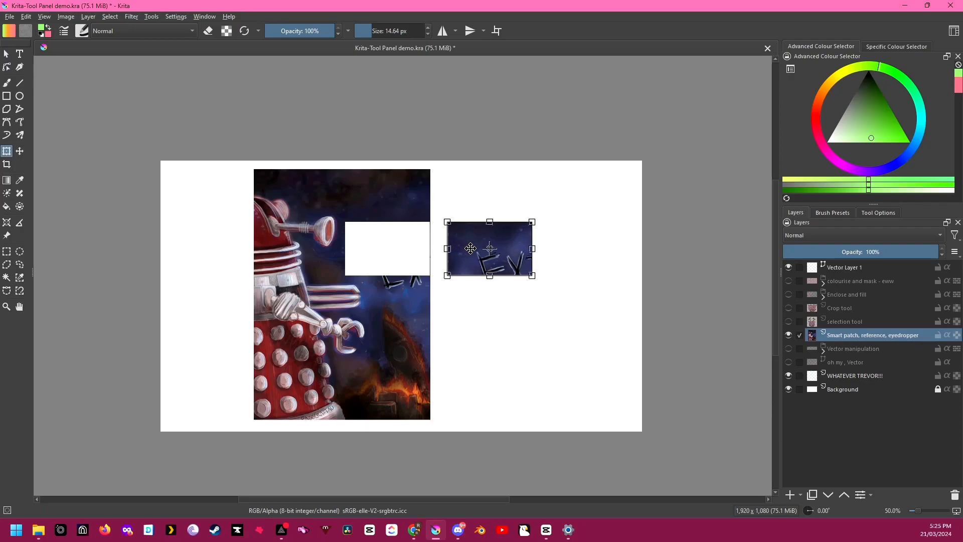
key("Escape")
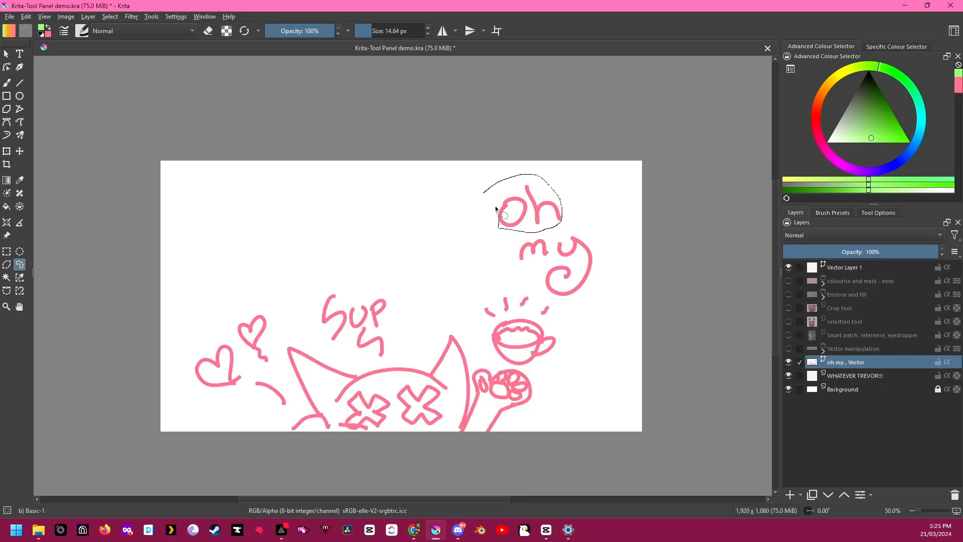
Step: Draw a freehand selection around the word "oh" on the oh my, Vector layer and clear it
left_click_drag(493, 190, 492, 188)
key("ctrl+shift+a")
Step: Use Contiguous Selection on the white background, the coffee surface and several other outlined areas in turn, ending with the small heart
left_click(7, 279)
left_click(308, 311)
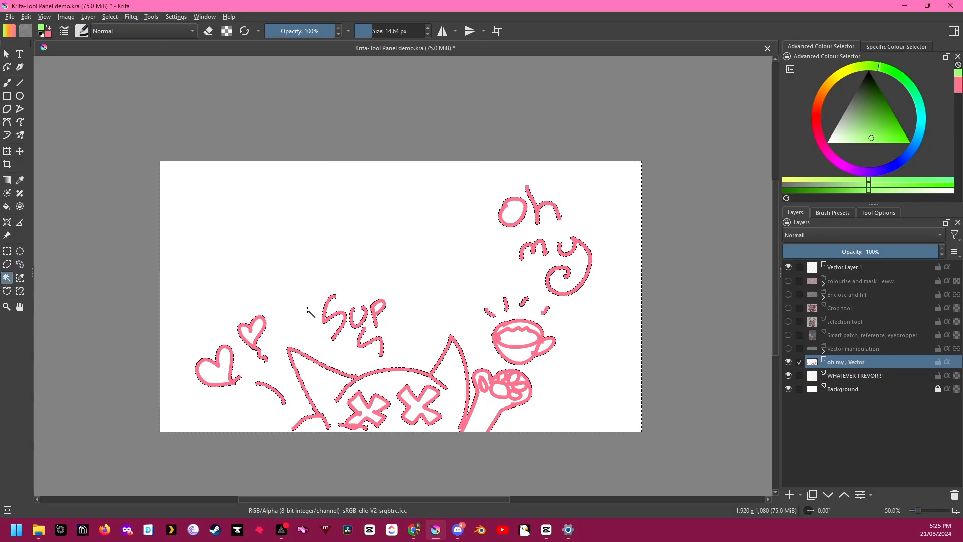
left_click(527, 339)
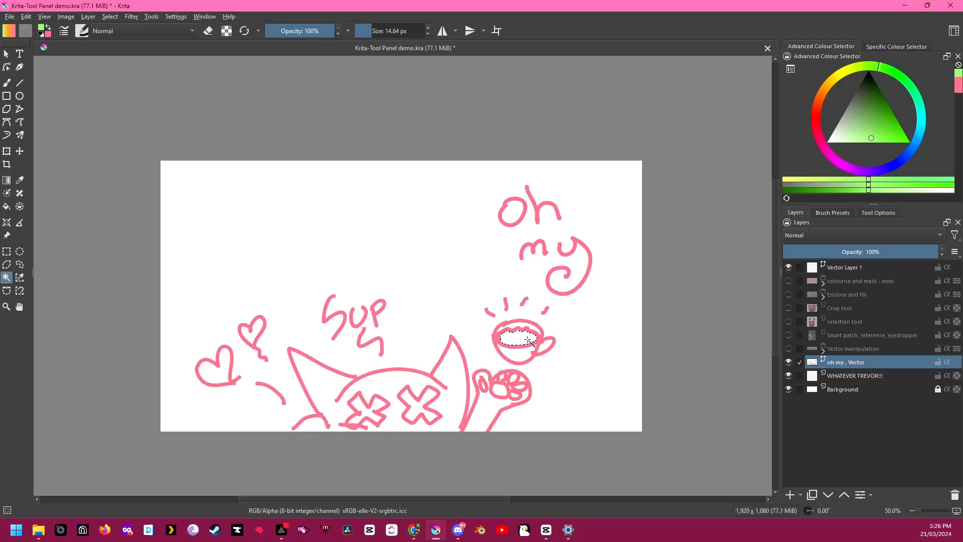
left_click(404, 375)
left_click(220, 371)
left_click(515, 216)
left_click(492, 407)
left_click(252, 328)
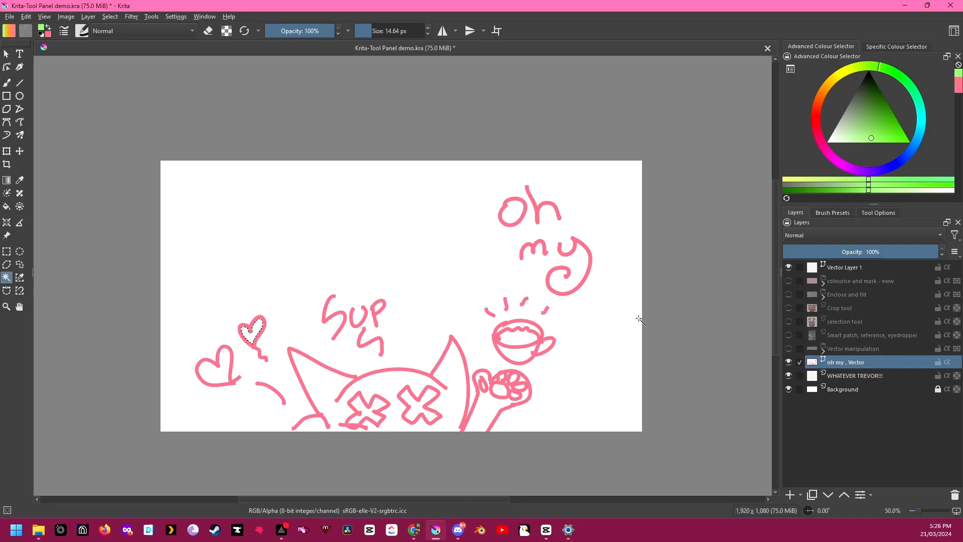
Step: Show the tool options and invert the small heart's selection
left_click(879, 213)
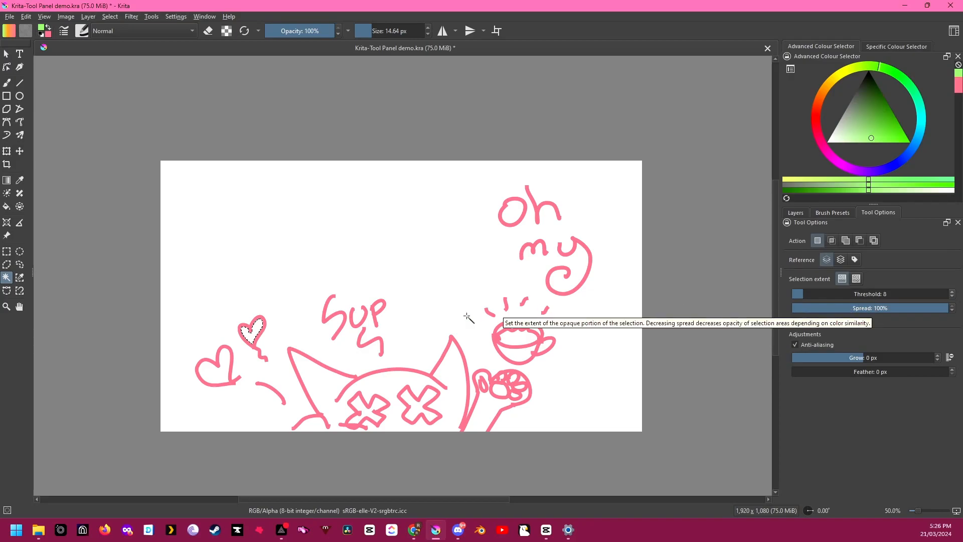
right_click(263, 318)
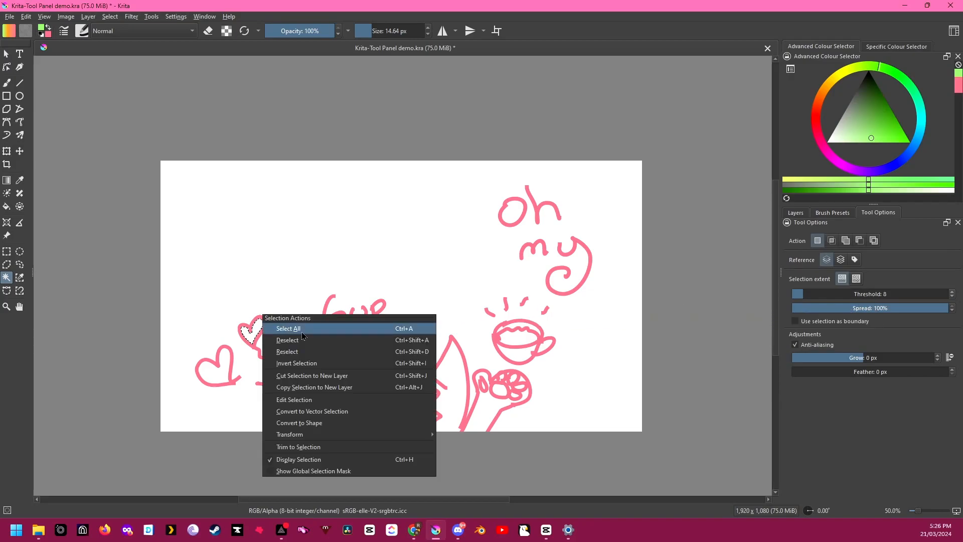
left_click(300, 353)
right_click(291, 319)
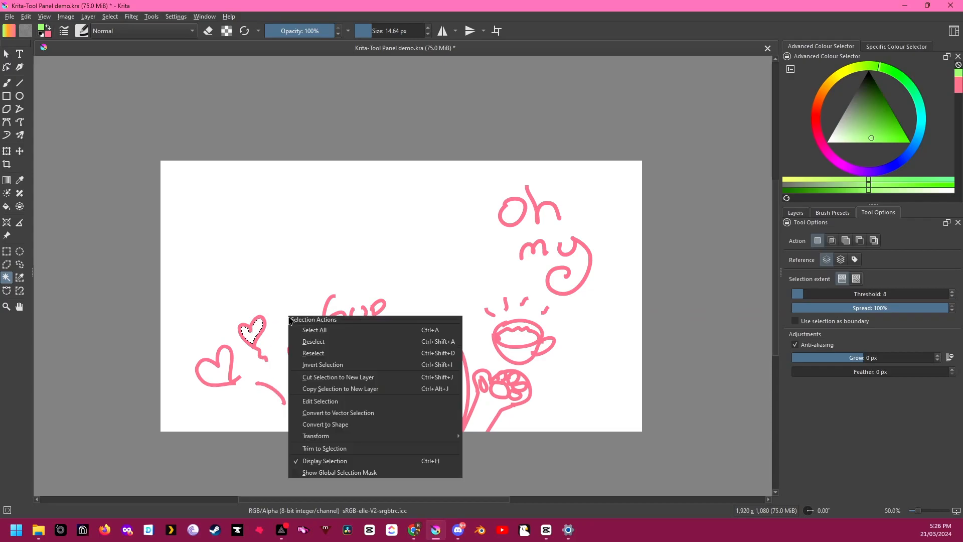
left_click(350, 368)
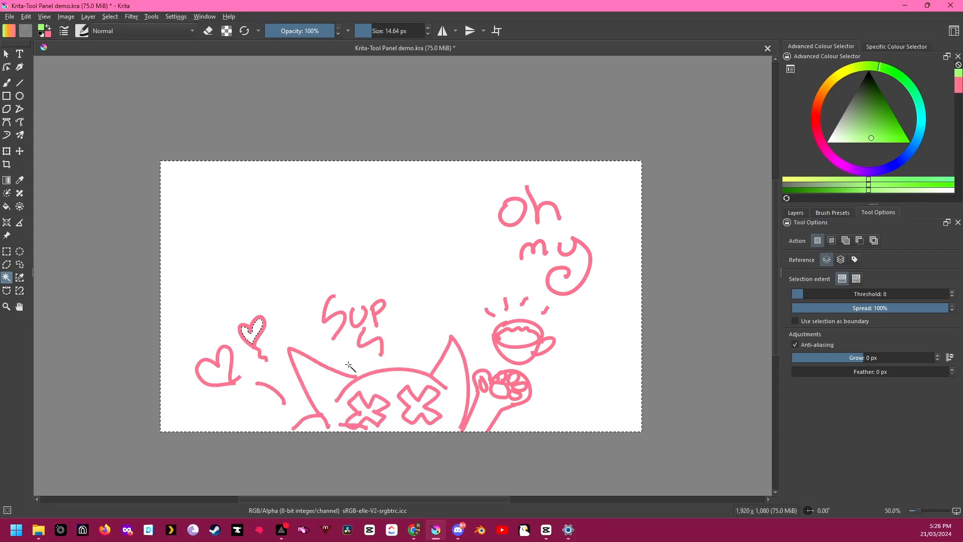
Step: Select all the pink linework with Similar Colour Selection, and select it again with the threshold set to 1
left_click(20, 278)
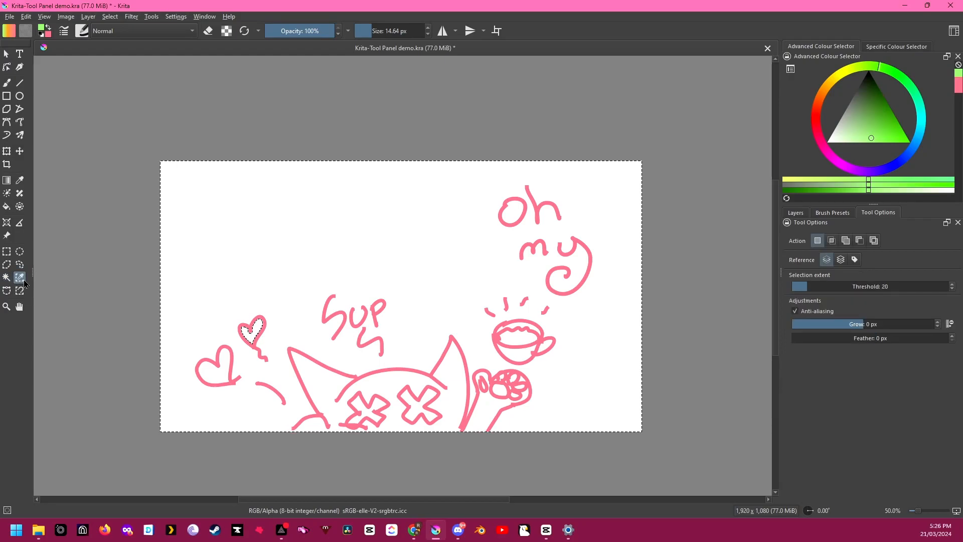
left_click(309, 357)
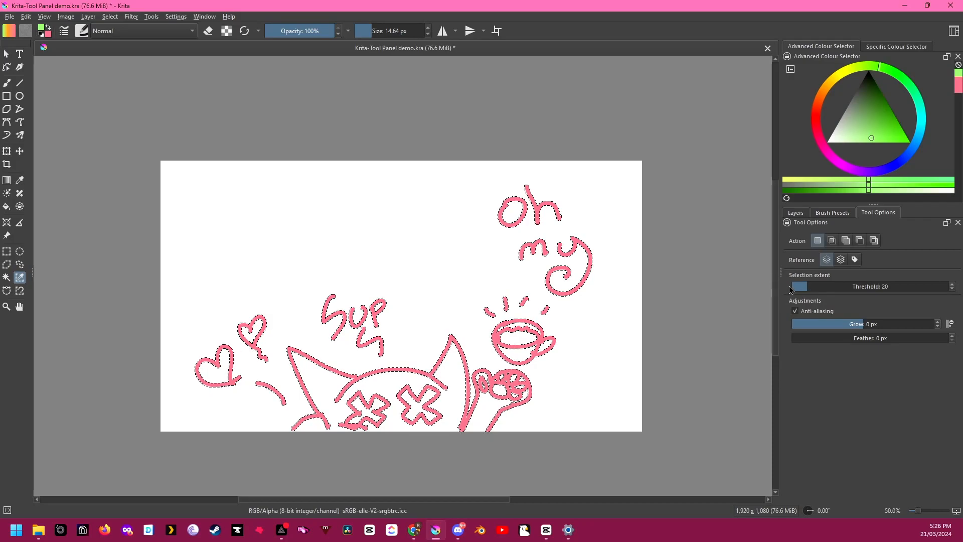
scroll(333, 400, "up", 5)
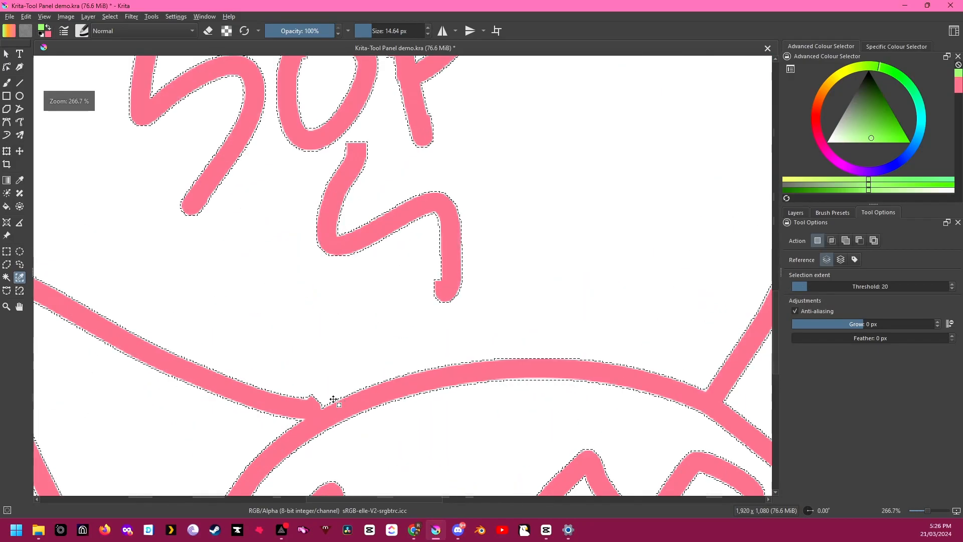
left_click_drag(802, 287, 790, 288)
left_click(346, 408)
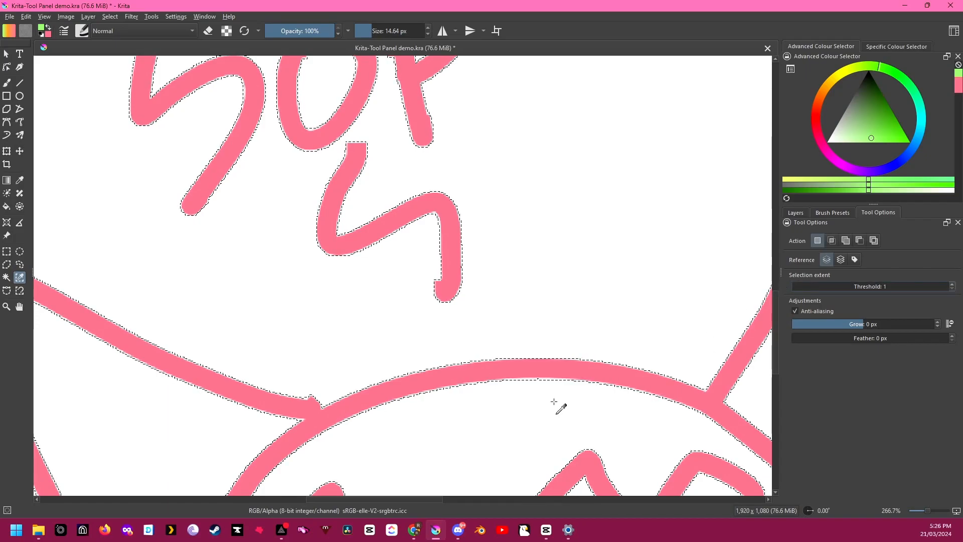
left_click(415, 388)
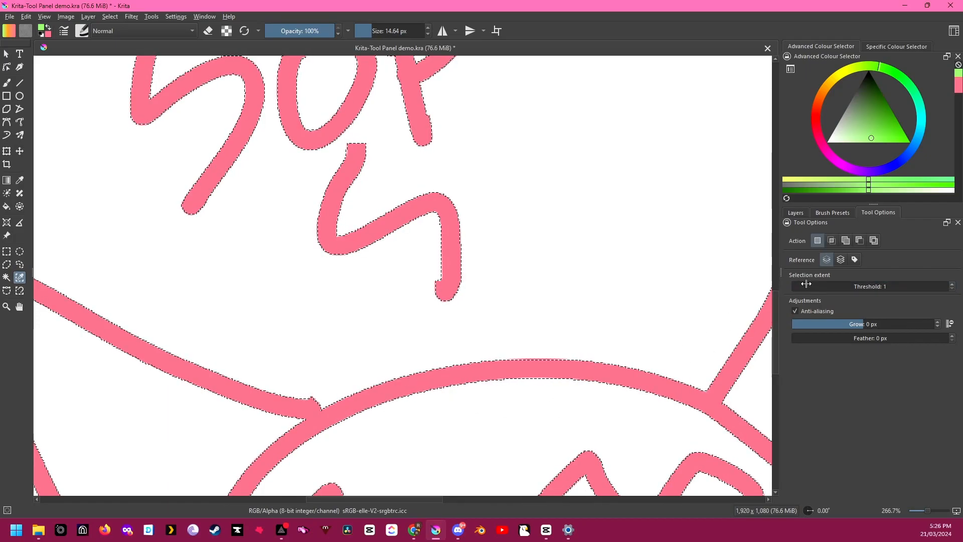
Step: Raise the selection threshold in two stages to 138, selecting the pink linework again after each change
left_click_drag(808, 285, 853, 286)
left_click(485, 371)
left_click(900, 286)
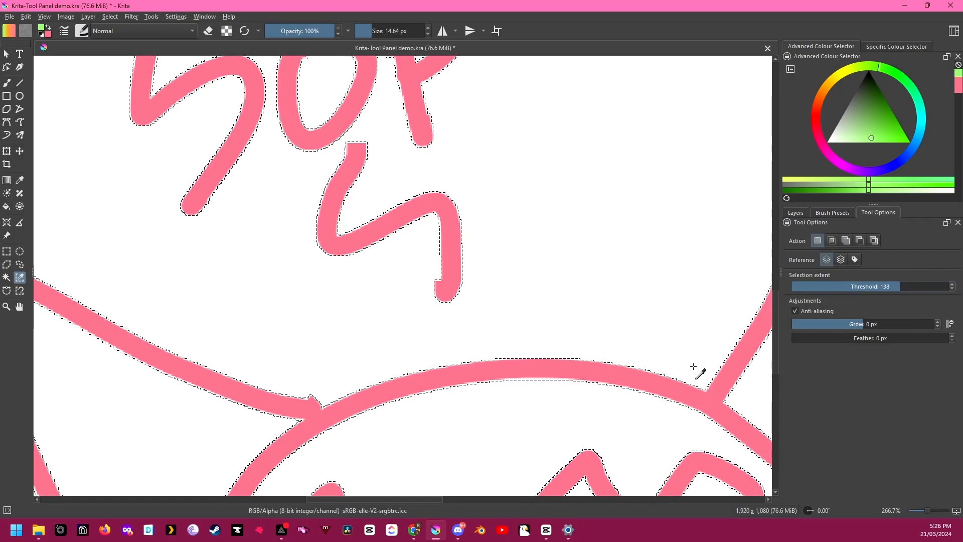
left_click(625, 368)
Step: Set the Similar Colour Selection feather to 27 px and select the pink linework again
left_click(898, 338)
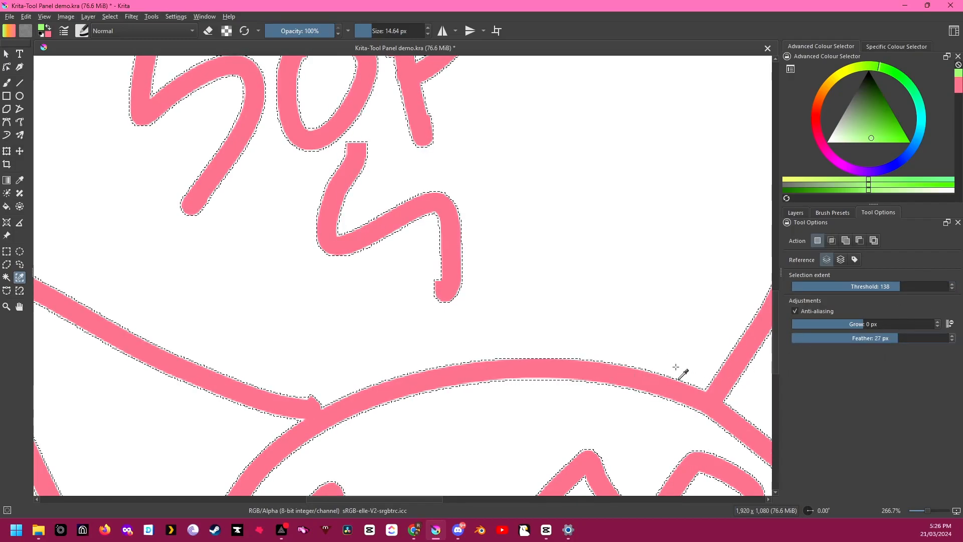
left_click(589, 367)
scroll(525, 338, "down", 4)
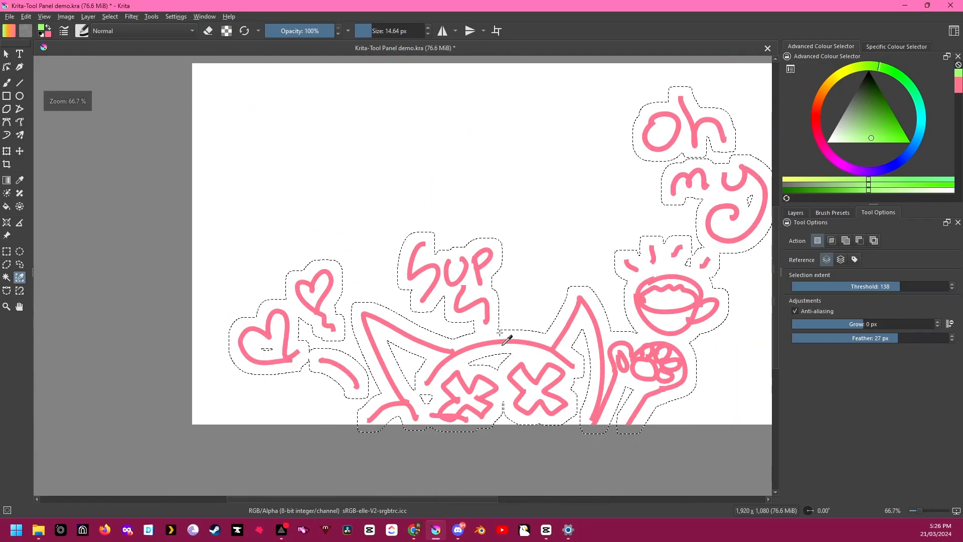
scroll(500, 332, "up", 1)
Step: Reduce the selection feather to 8 px and reselect all the pink linework
left_click(823, 338)
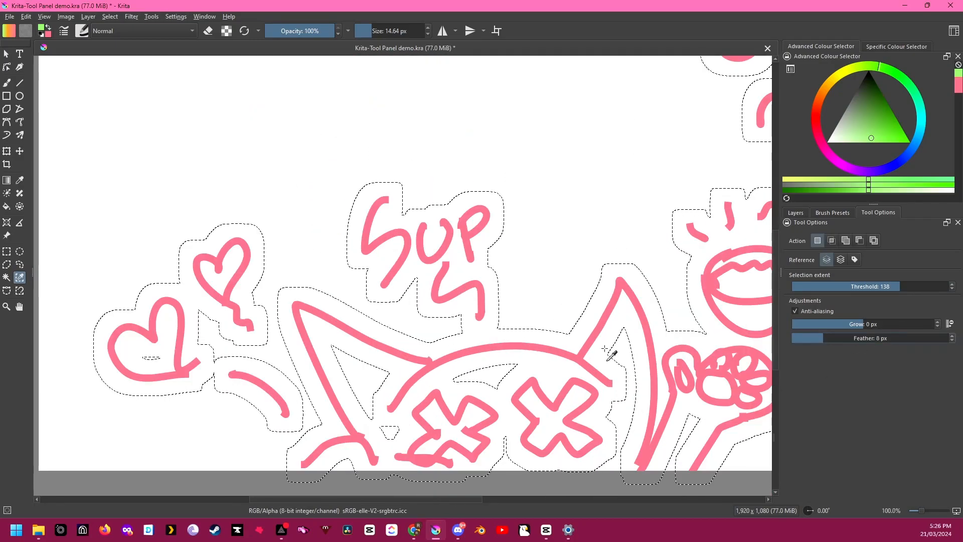
left_click(570, 351)
scroll(575, 375, "up", 1)
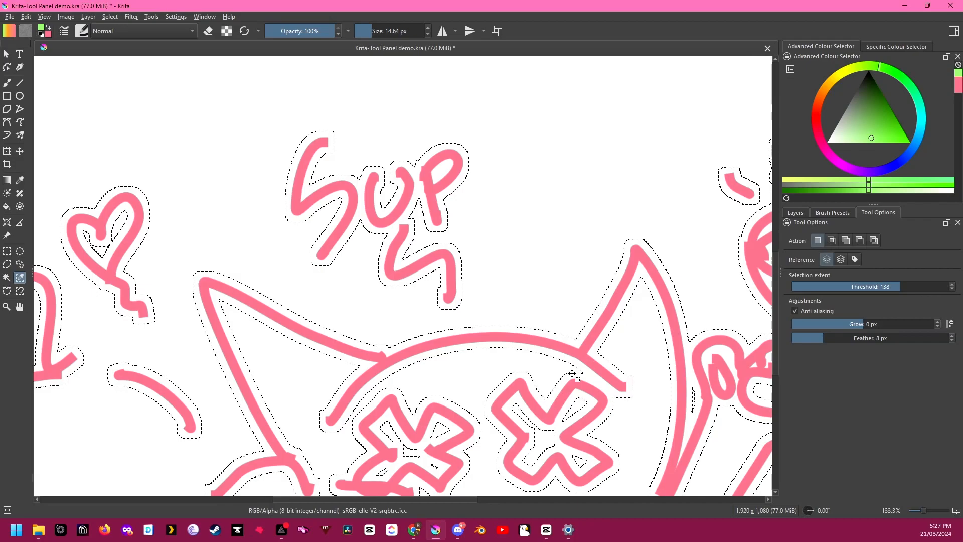
scroll(572, 374, "down", 2)
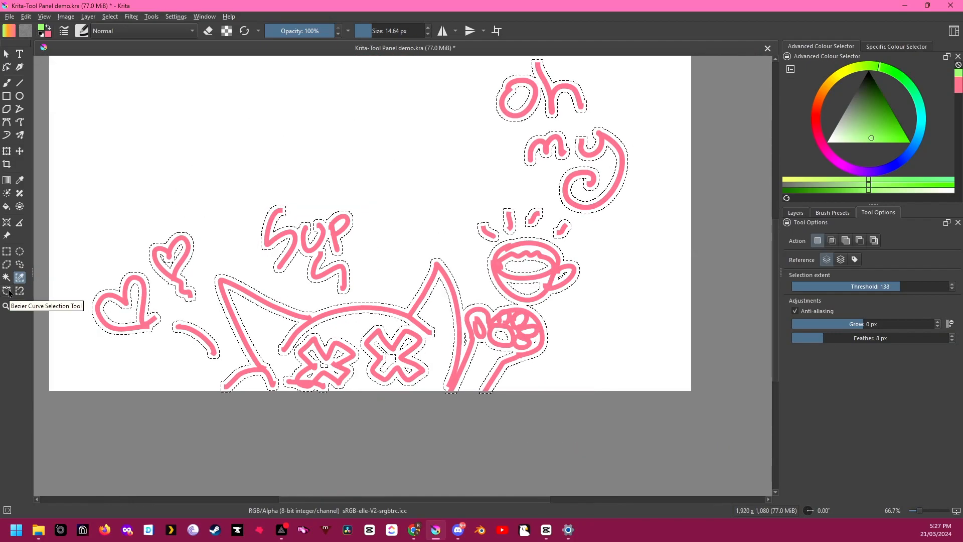
Step: Draw a closed, rounded selection around the "Sup" lettering with the Bezier Curve Selection Tool
left_click(7, 292)
left_click_drag(105, 253, 132, 312)
left_click(284, 244)
left_click_drag(315, 237, 337, 234)
left_click(417, 270)
left_click_drag(398, 346, 336, 361)
left_click_drag(251, 290, 261, 254)
left_click(283, 243)
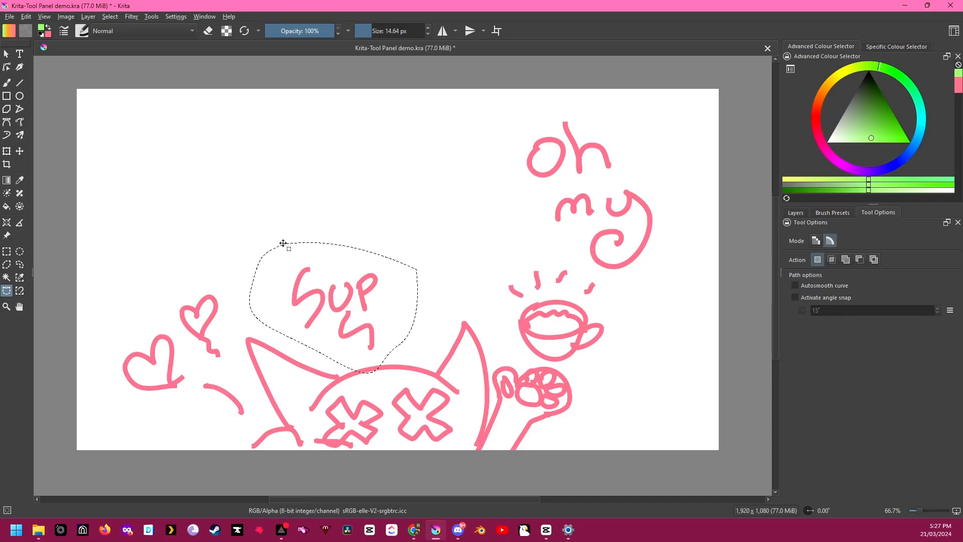
Step: Clear the curved selection and make a triangular Bezier selection inside the tip of the cat's left-hand ear
left_click(481, 270)
left_click(480, 270)
double_click(256, 366)
Step: Trace the "S" of the "Sup" lettering with the Magnetic Selection Tool and complete the selection
left_click(19, 291)
left_click(309, 266)
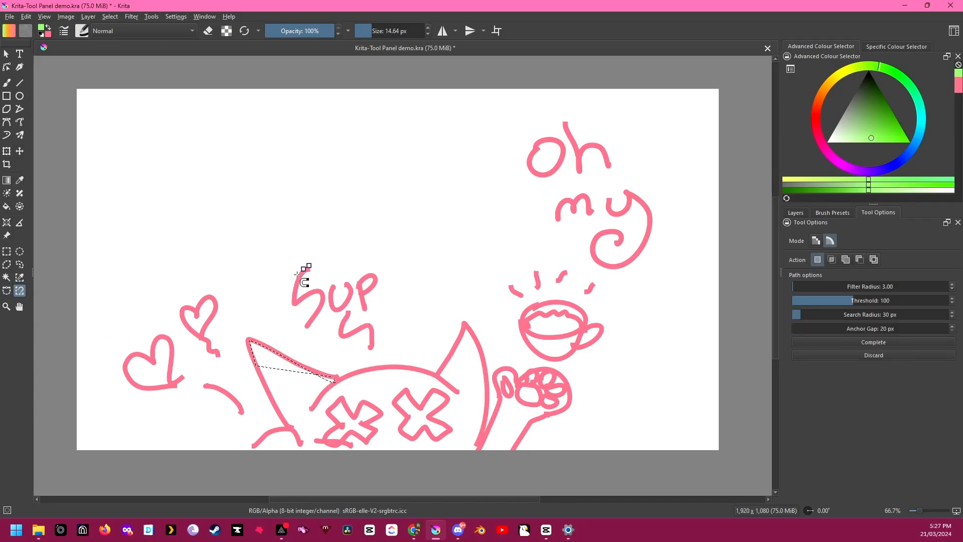
mouse_move(294, 307)
left_mouse_down()
mouse_move(326, 296)
mouse_move(305, 331)
mouse_move(319, 335)
mouse_move(325, 305)
left_mouse_up()
key("Return")
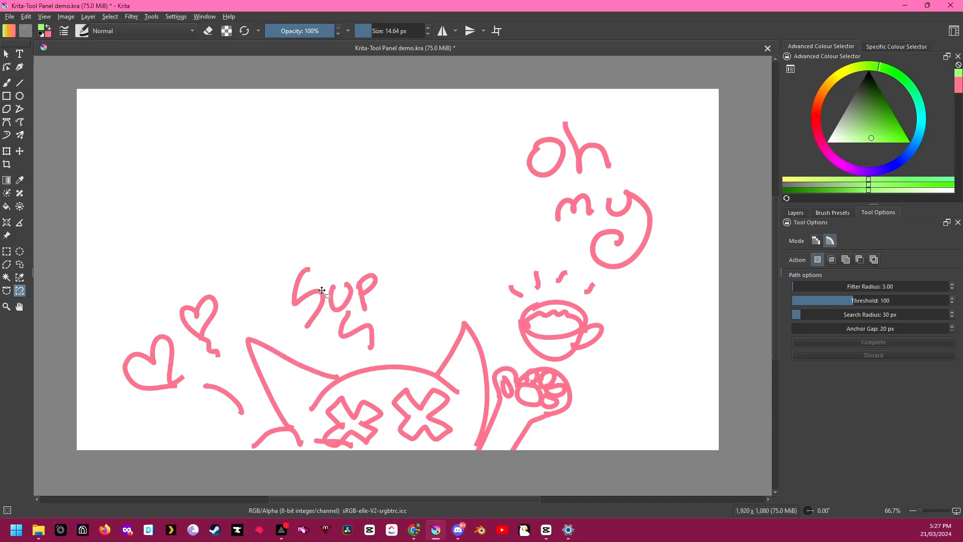
Step: Trace a magnetic selection up and back down the inner line of the cat's right-hand ear, closing it at its starting anchor
left_click_drag(440, 366, 455, 339)
scroll(455, 339, "up", 6)
mouse_move(475, 254)
left_mouse_down()
mouse_move(499, 155)
mouse_move(530, 103)
left_mouse_up()
left_click(533, 99)
scroll(533, 131, "up", 1)
scroll(532, 142, "down", 2)
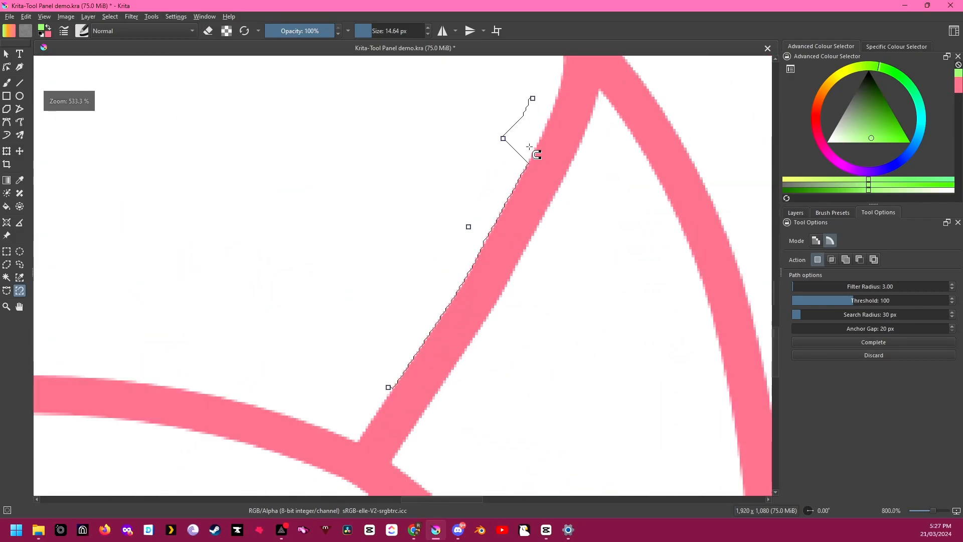
left_click(553, 84)
left_click(613, 162)
left_click(540, 251)
left_click(480, 342)
left_click(456, 346)
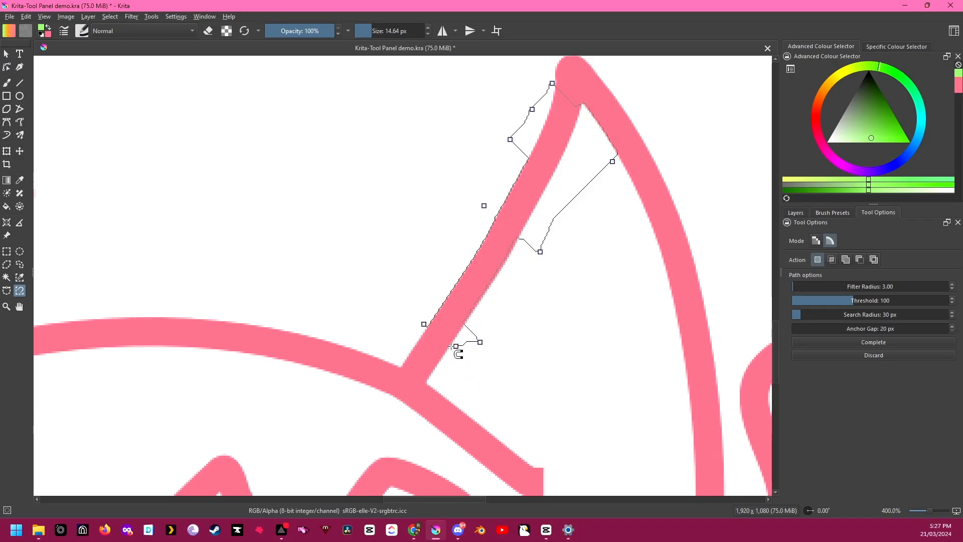
left_click(423, 322)
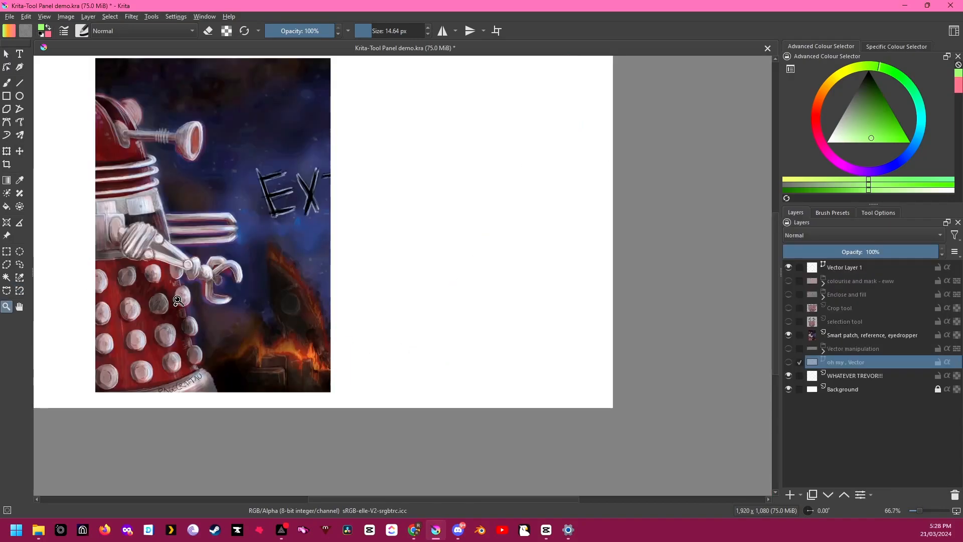
Step: Zoom in and out on the red Dalek painting with the Zoom tool to inspect its lower body
scroll(148, 301, "up", 1)
scroll(148, 301, "down", 1)
scroll(148, 301, "up", 1)
scroll(148, 301, "up", 1)
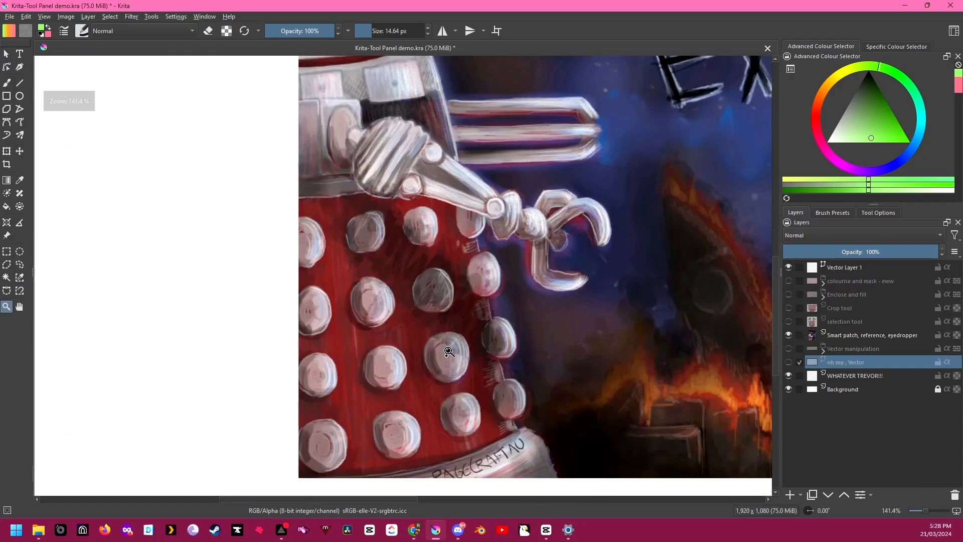
scroll(437, 354, "down", 1)
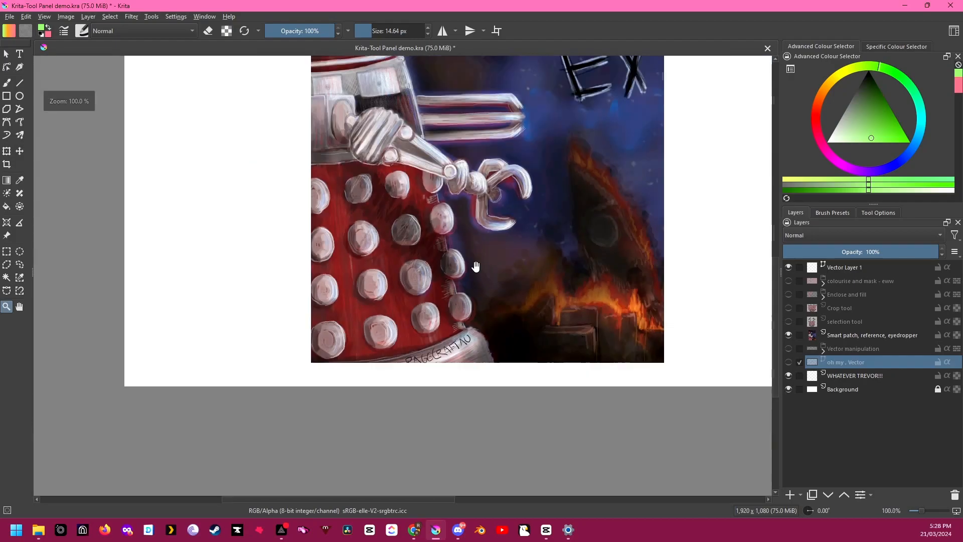
left_click_drag(476, 266, 452, 343)
Step: Move the canvas with the Pan tool and zoom out to view the whole Dalek painting
left_click(20, 307)
left_click_drag(358, 251, 340, 320)
key("minus")
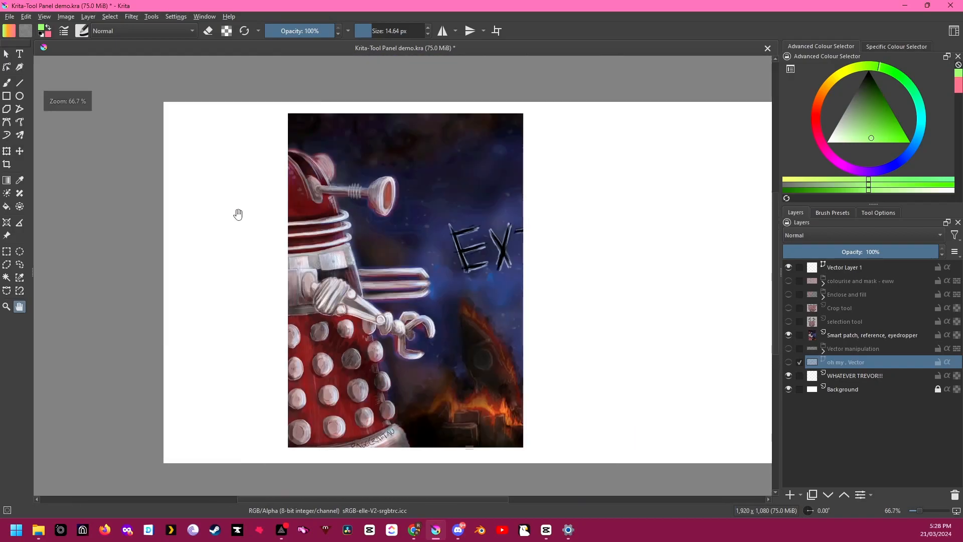
Step: Handwrite "Thank You" in pink on Paint Layer 2 with the Freehand Path tool and draw a green heart beside it
left_click(7, 83)
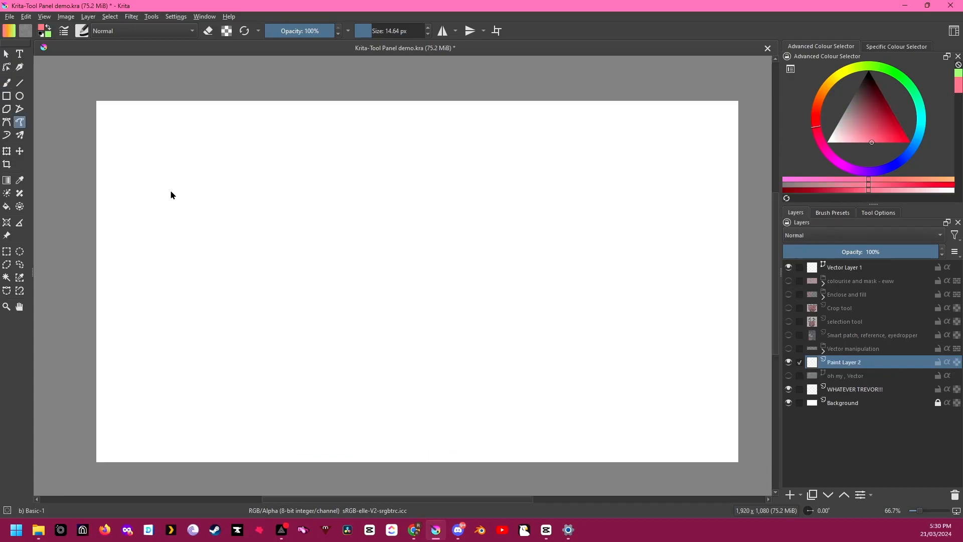
mouse_move(171, 189)
left_mouse_down()
mouse_move(213, 152)
mouse_move(193, 231)
left_mouse_up()
mouse_move(226, 145)
left_mouse_down()
mouse_move(221, 187)
mouse_move(236, 193)
mouse_move(301, 208)
mouse_move(347, 183)
left_mouse_up()
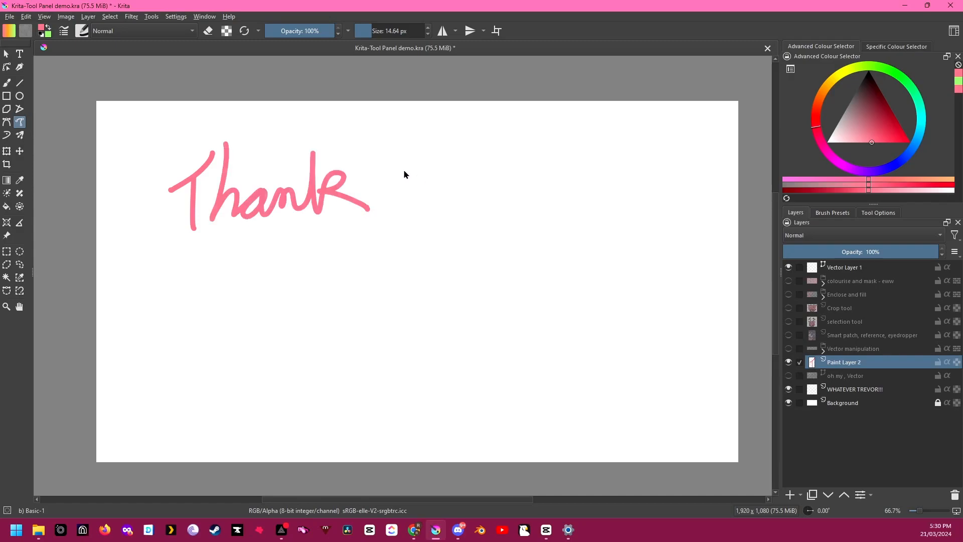
mouse_move(473, 209)
left_mouse_down()
mouse_move(514, 172)
mouse_move(590, 133)
left_mouse_up()
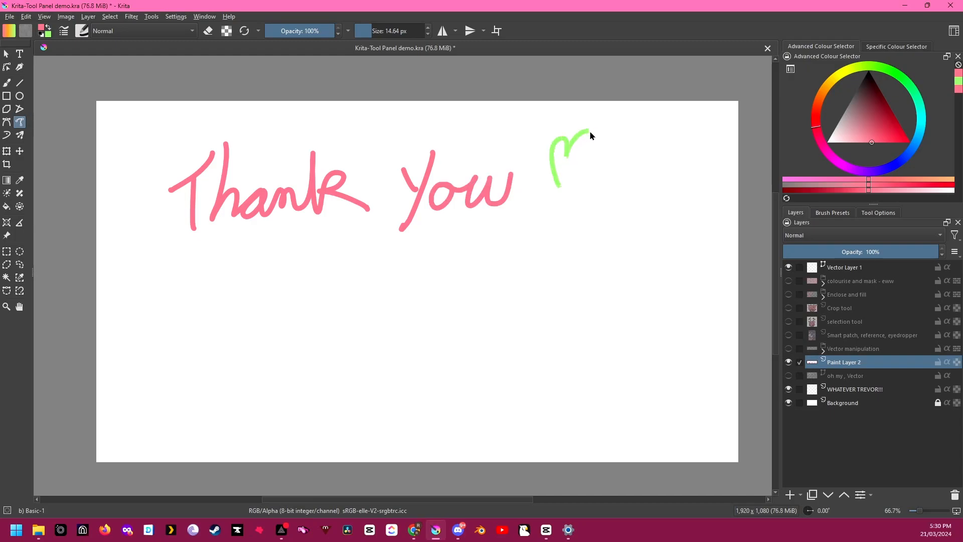